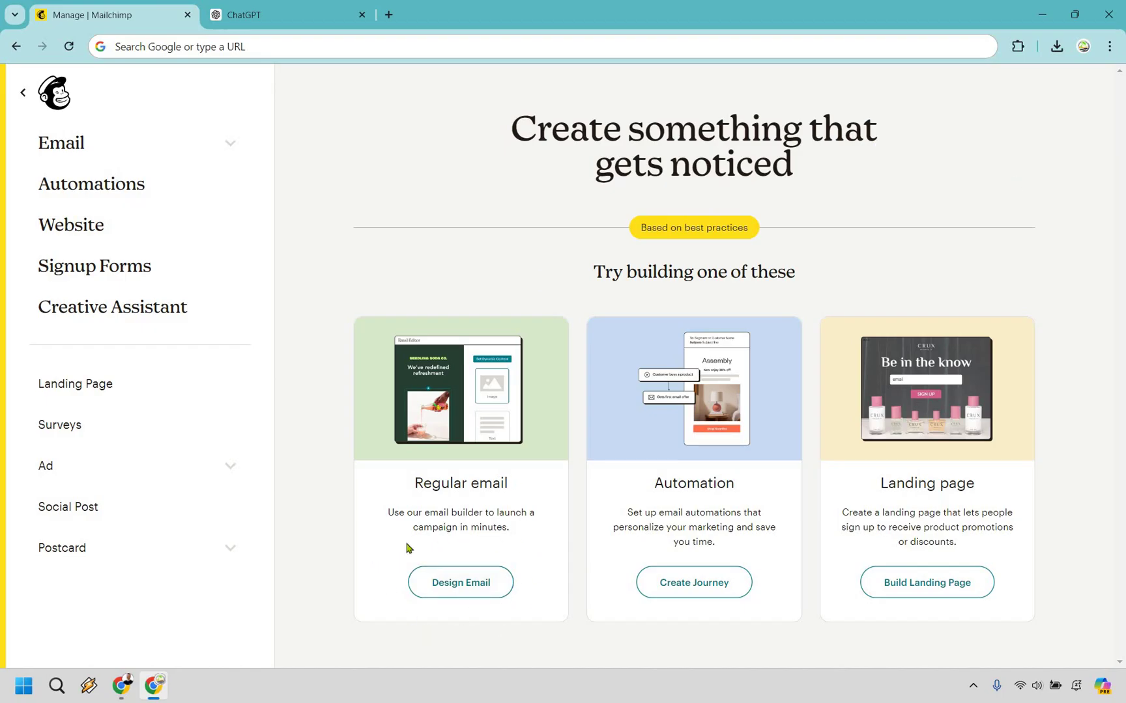
Step: Choose Design Email under Regular email to create a new untitled draft campaign
left_click(470, 586)
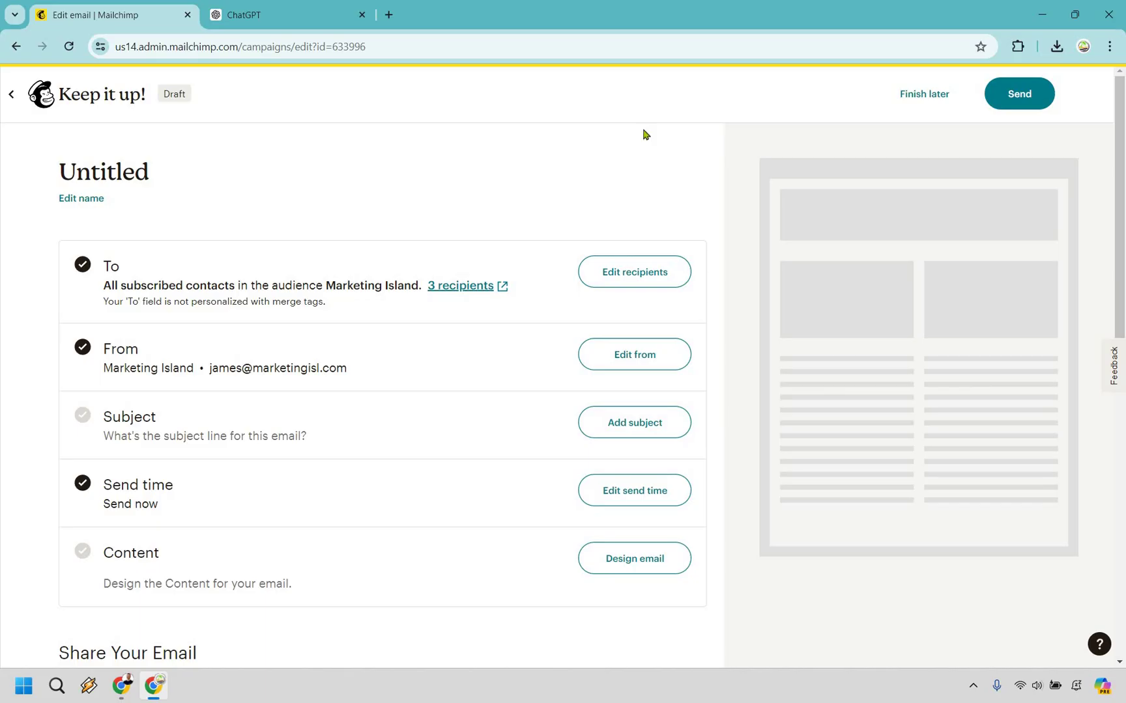
Step: Rename the email to 'Newsletter (Software)'
left_click(83, 198)
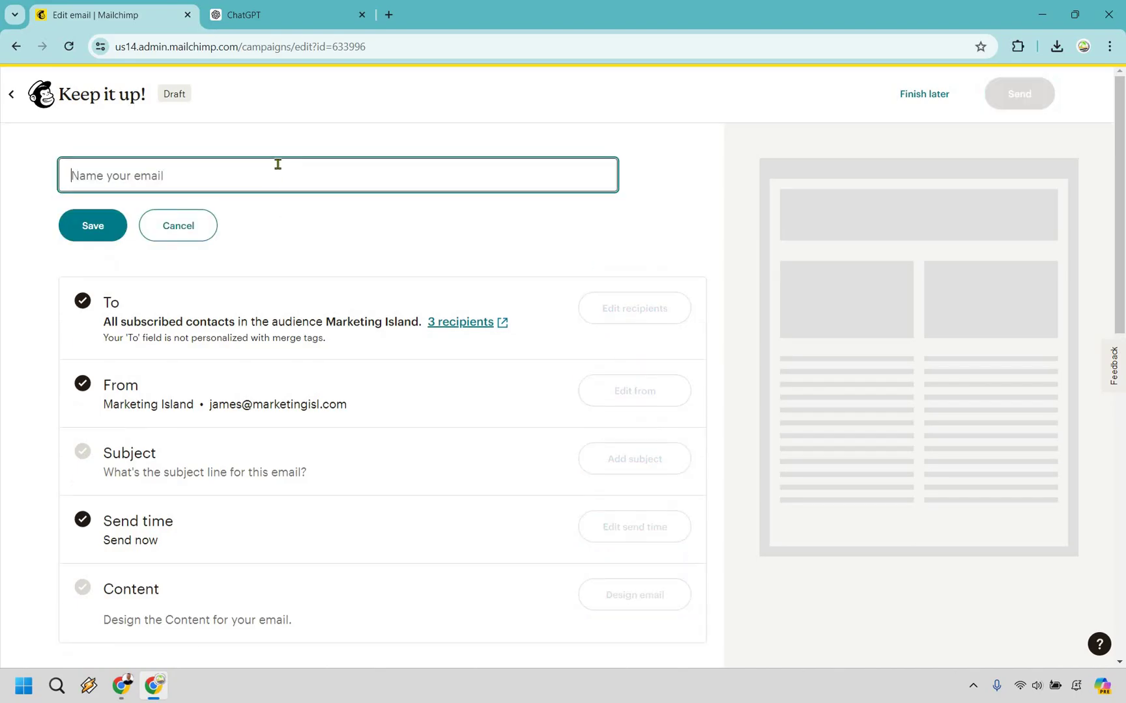
type("Newsletter (Software)")
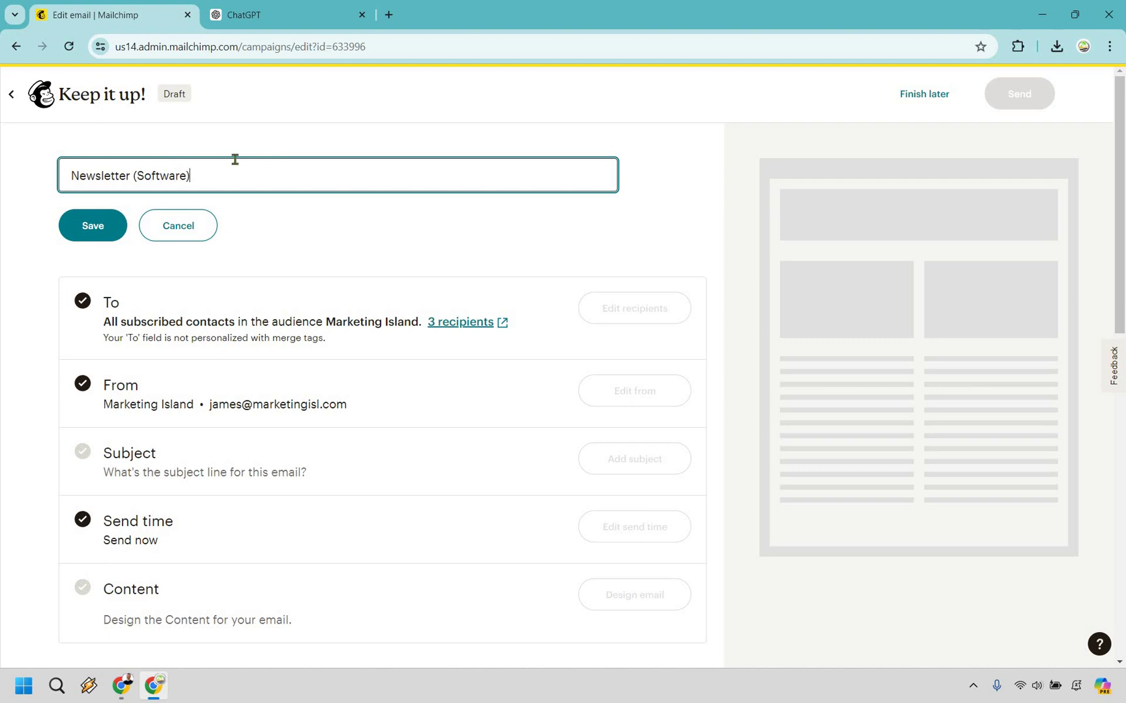
left_click(95, 225)
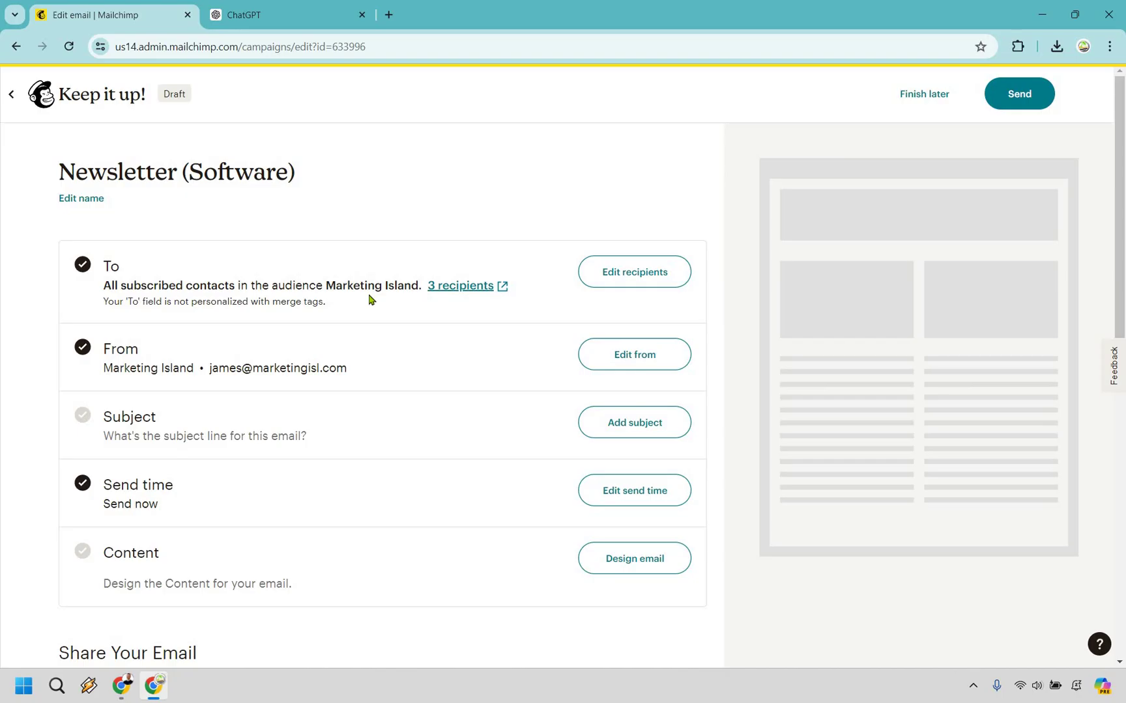
Step: Save the sender name and address unchanged, then bring up the subject line fields
scroll(346, 287, "down", 1)
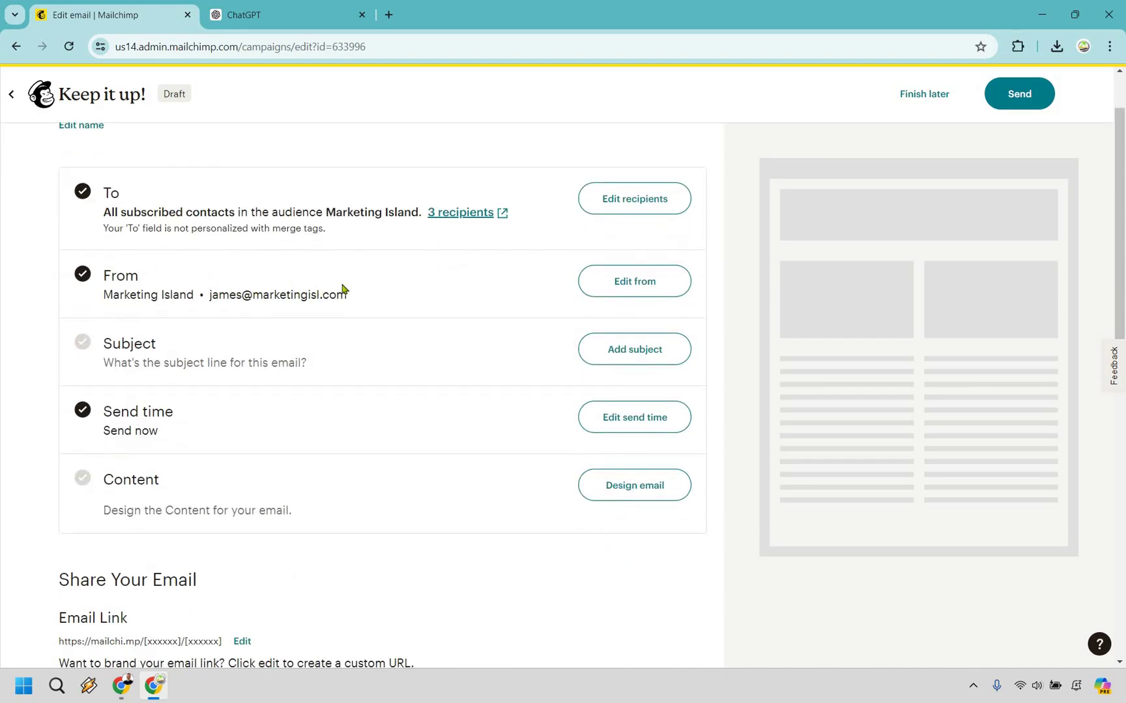
left_click(617, 288)
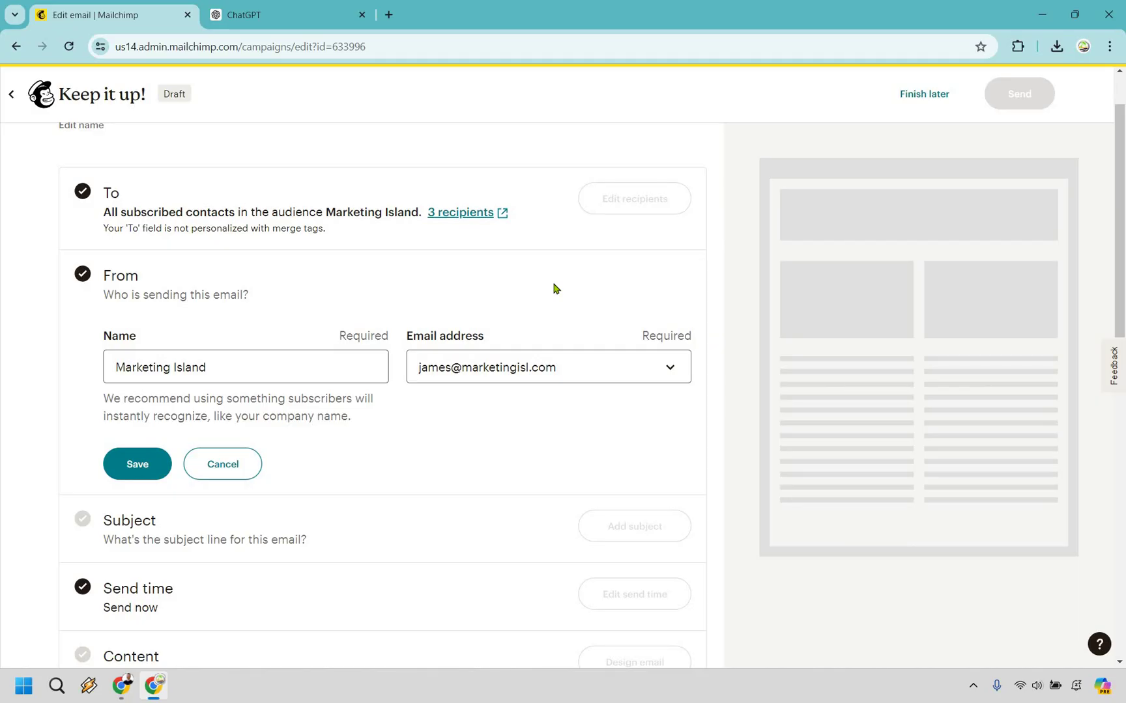
left_click(140, 475)
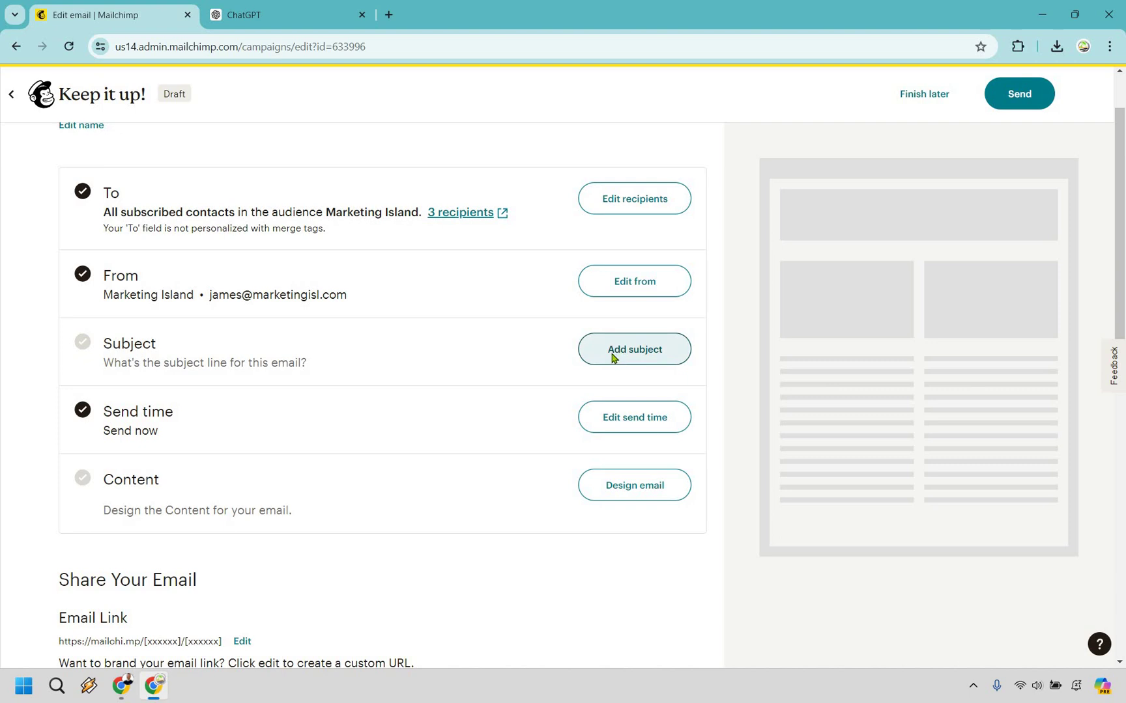
left_click(612, 359)
Step: Copy ChatGPT's suggested subject line and go back to the Mailchimp draft
left_click(341, 14)
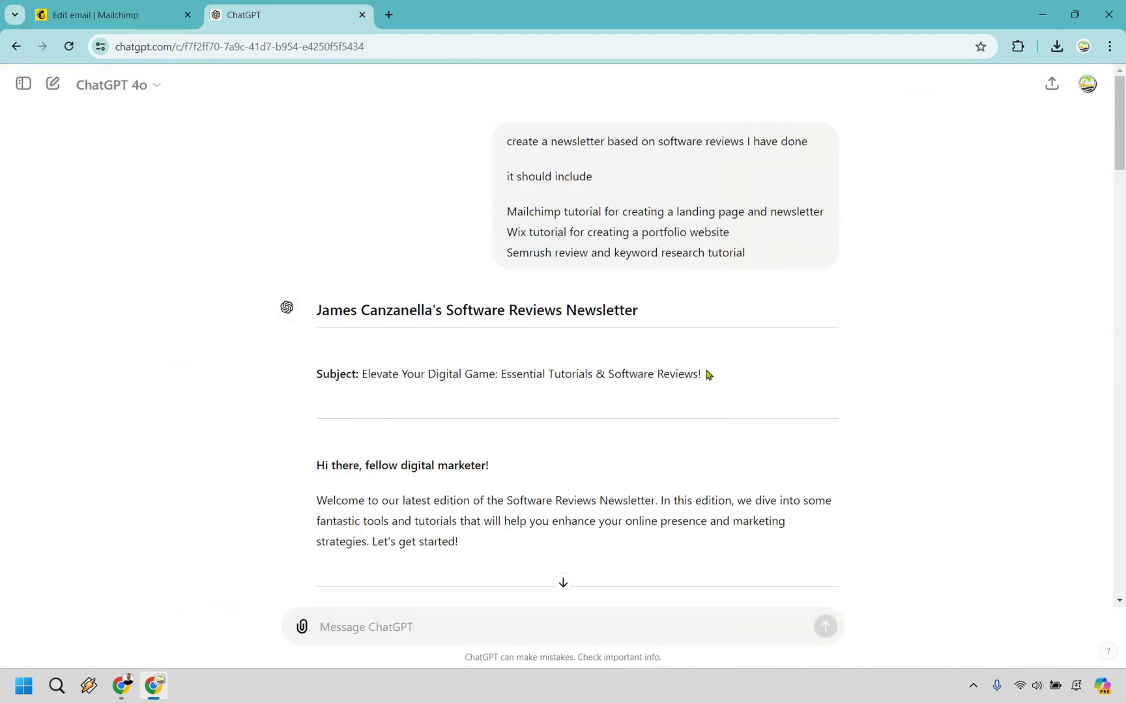
left_click_drag(698, 374, 363, 369)
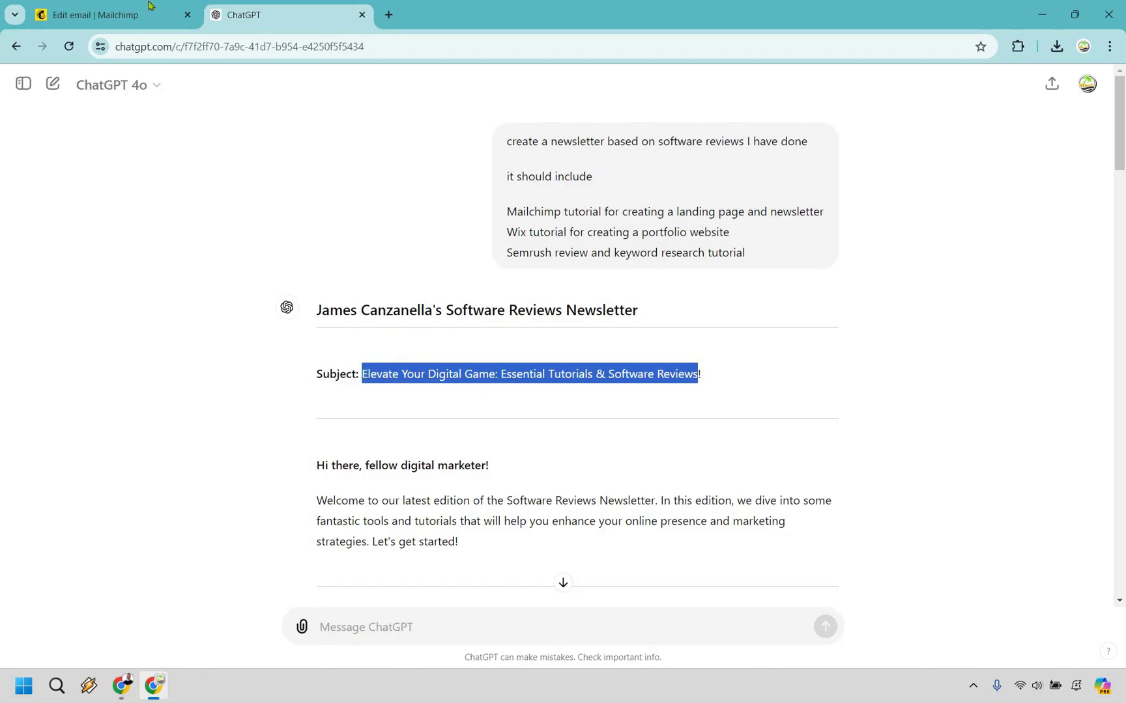
key("ctrl+Tab")
Step: Trim 'Elevate Your Digital Game:' from the pasted subject line
scroll(735, 397, "down", 1)
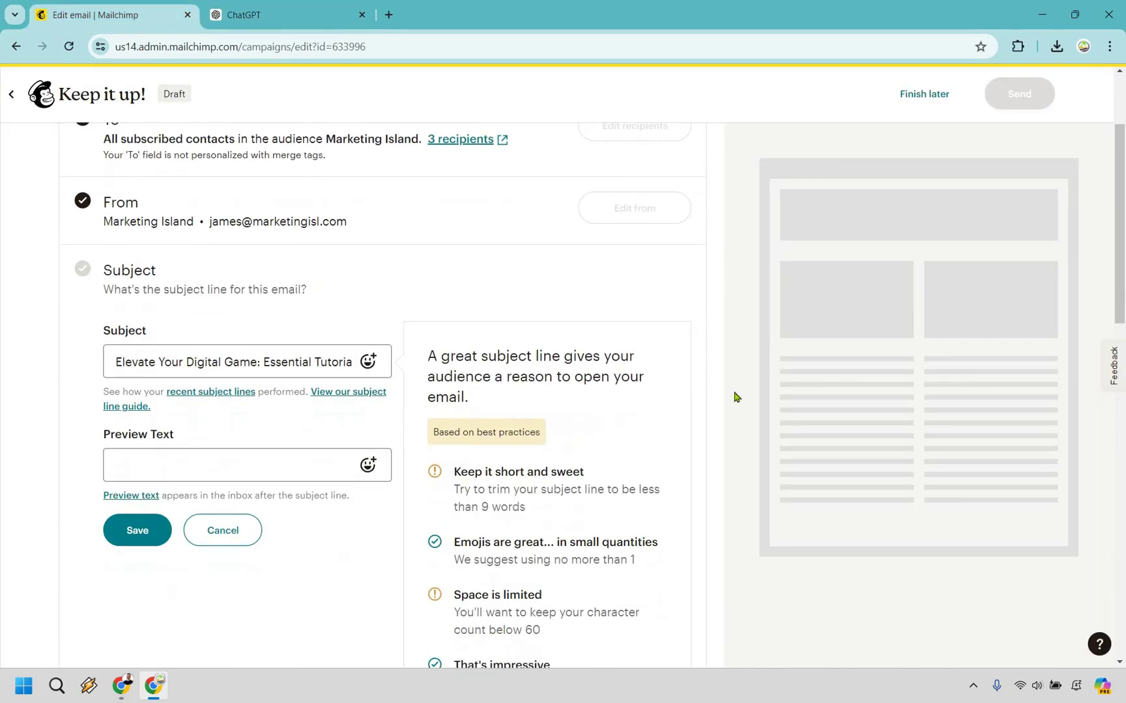
scroll(735, 397, "down", 1)
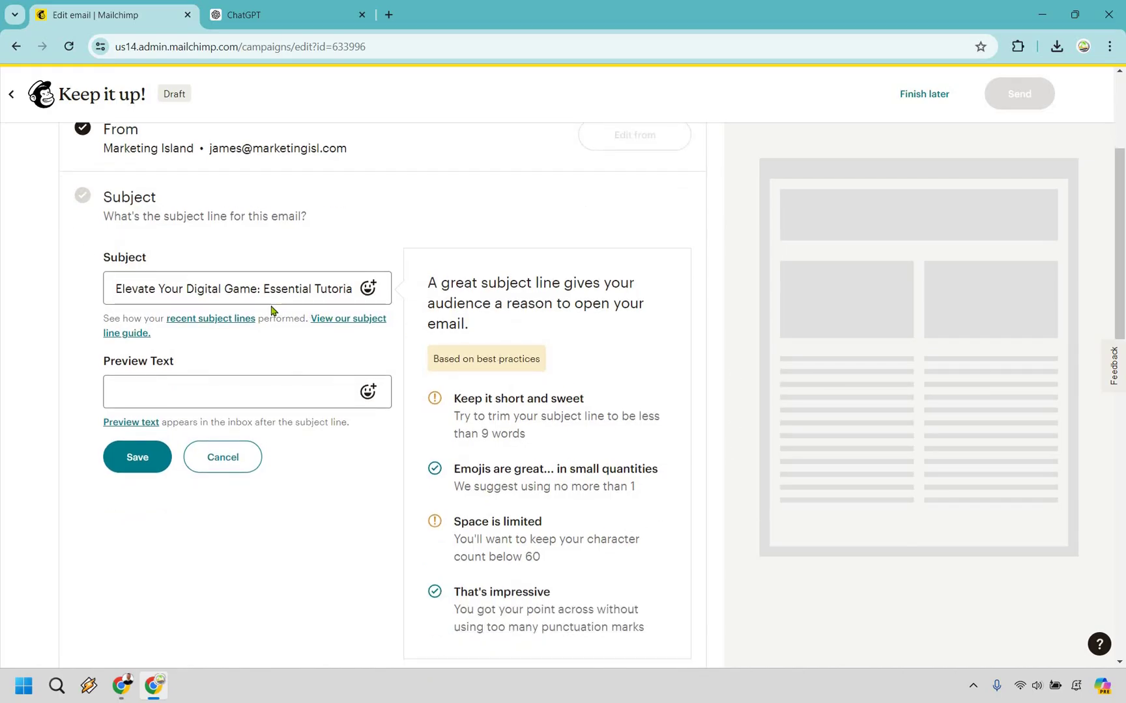
left_click(260, 287)
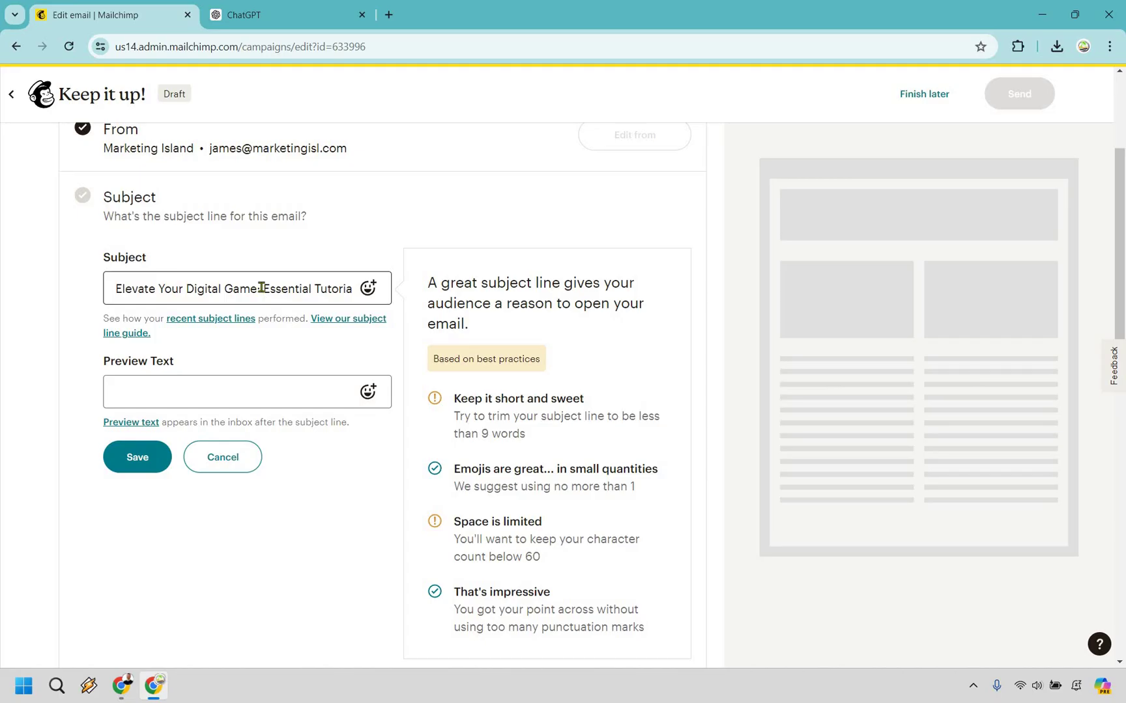
left_click(111, 288, "shift")
key("BackSpace")
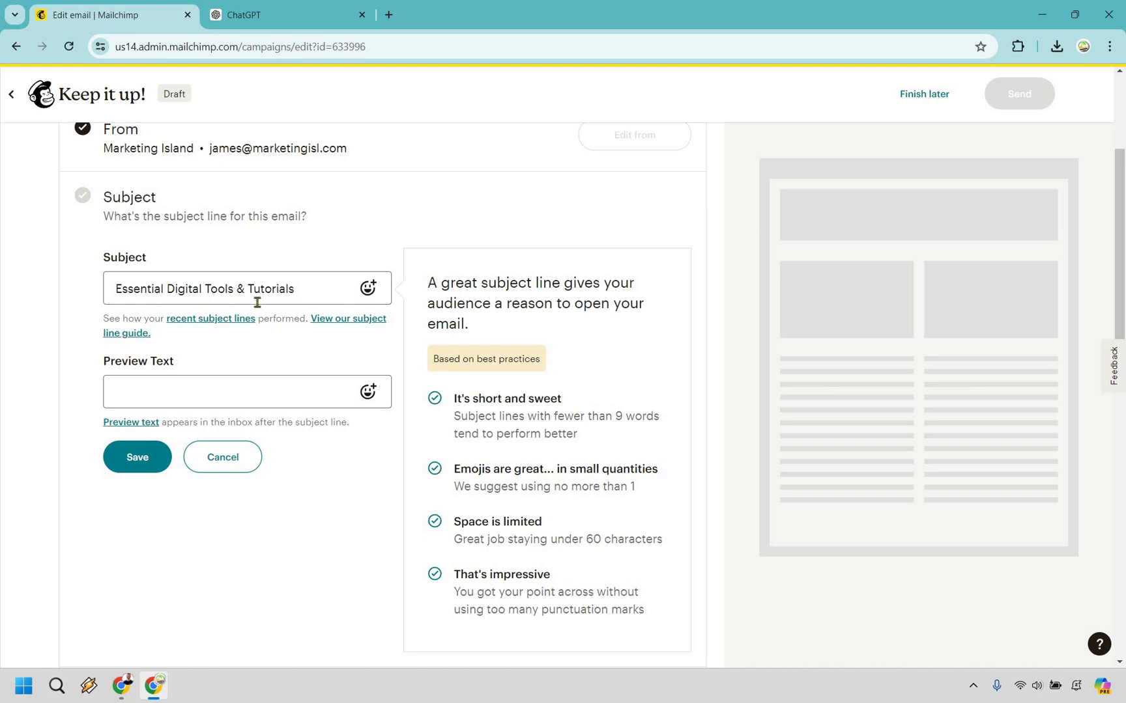
Step: Paste the preview text sentence about the latest software tutorials
left_click(220, 393)
type("Check out some of the latest and greatest software tutorials...")
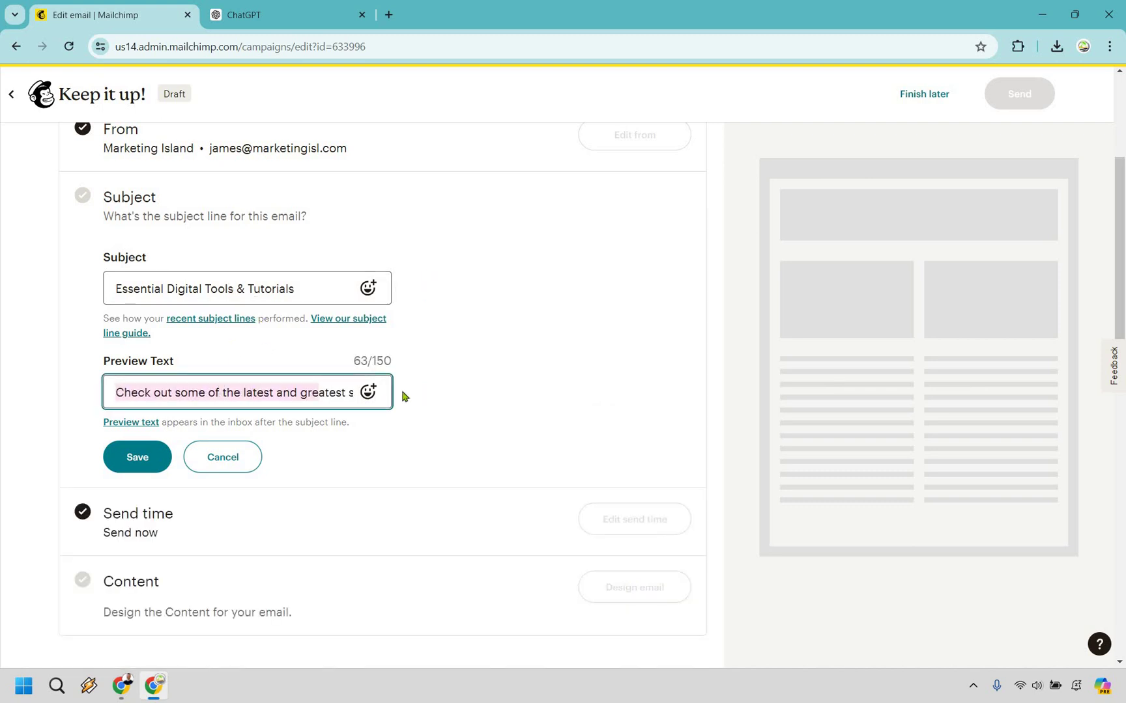
key("End")
left_click(546, 367)
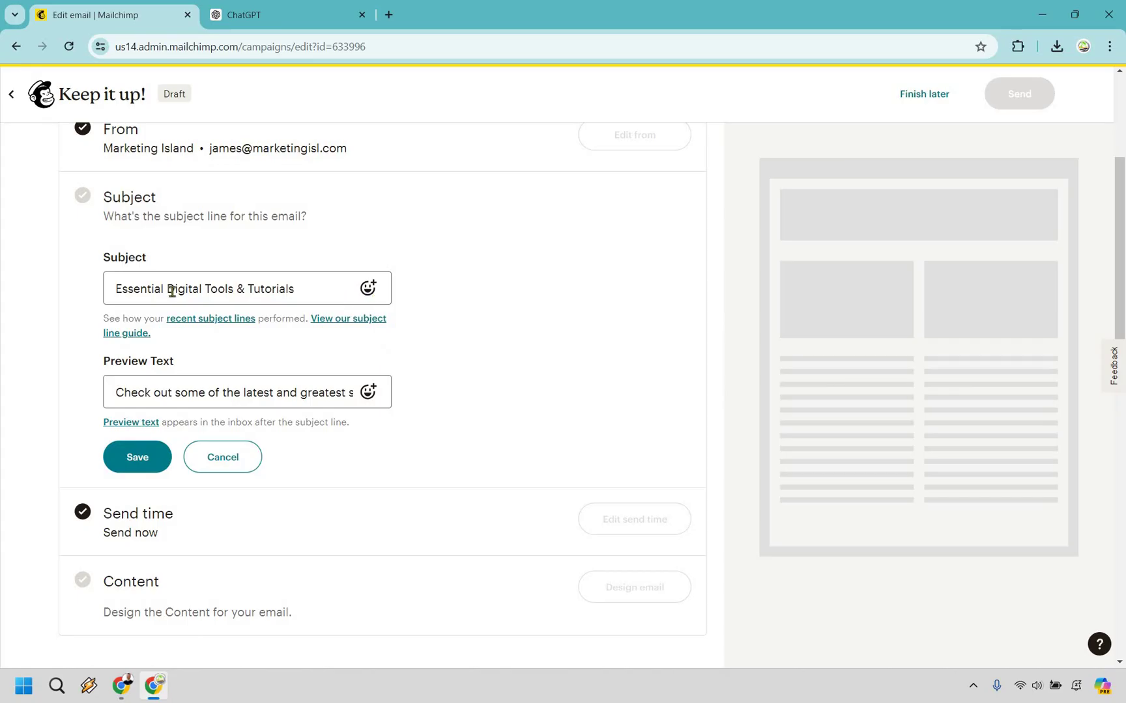
Step: Put a rocket emoji before 'Essential Digital Tools & Tutorials' and save subject and preview text
left_click(284, 288)
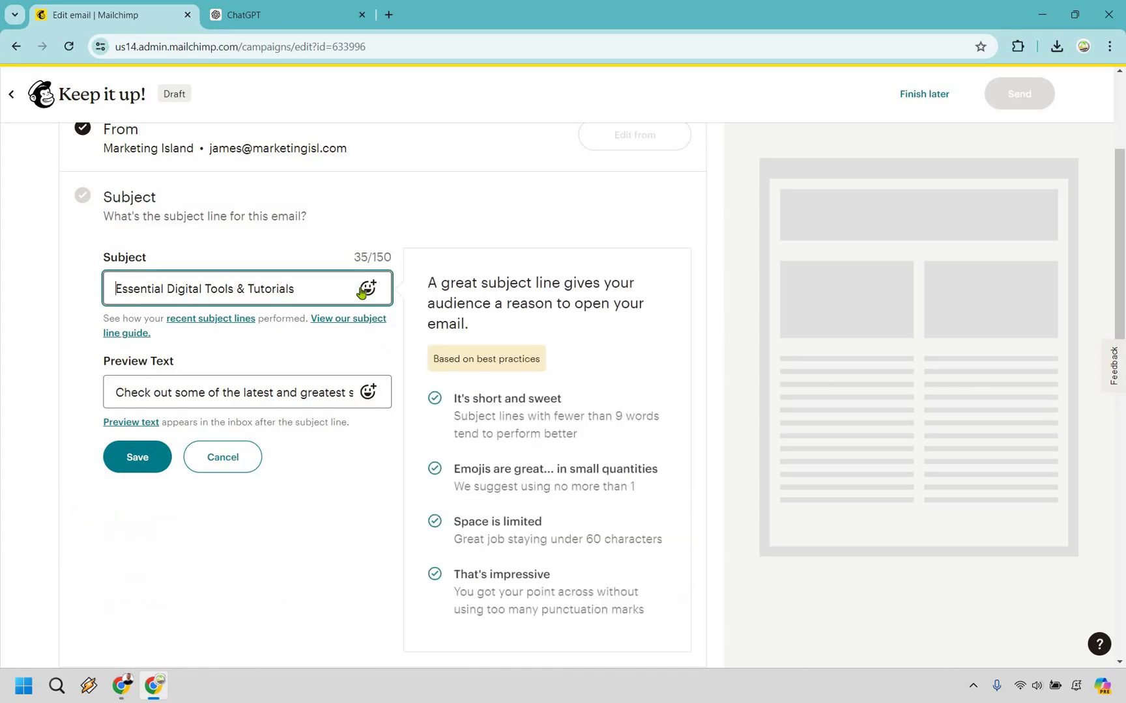
key("Return")
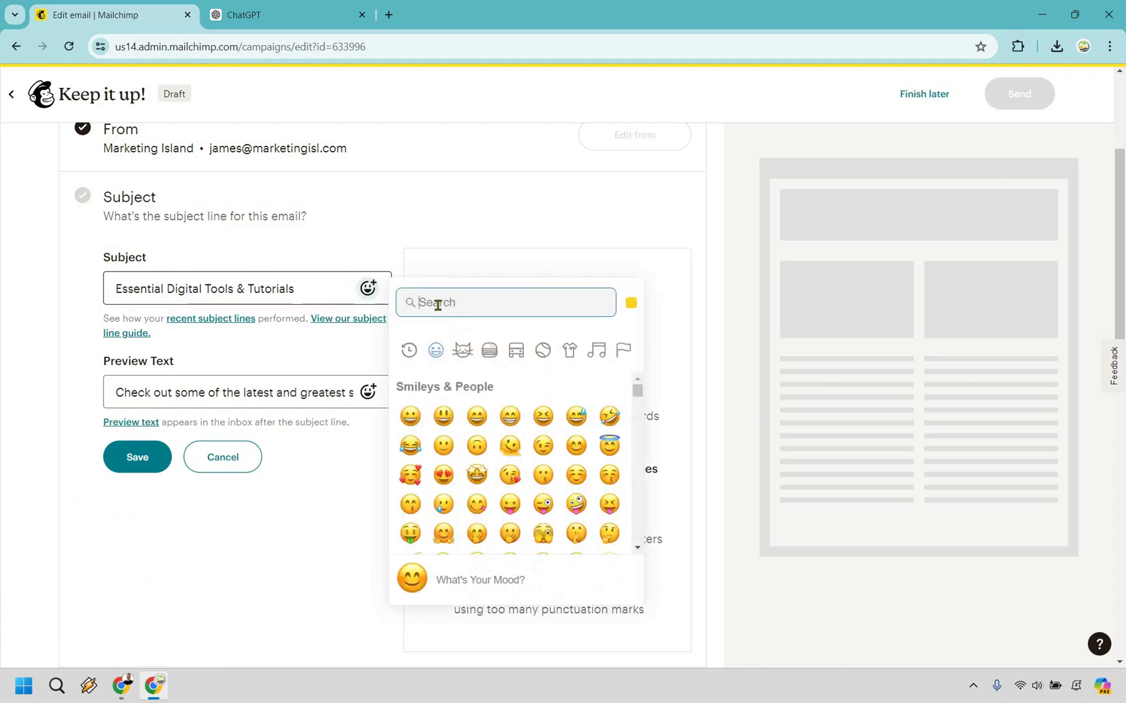
type("softw")
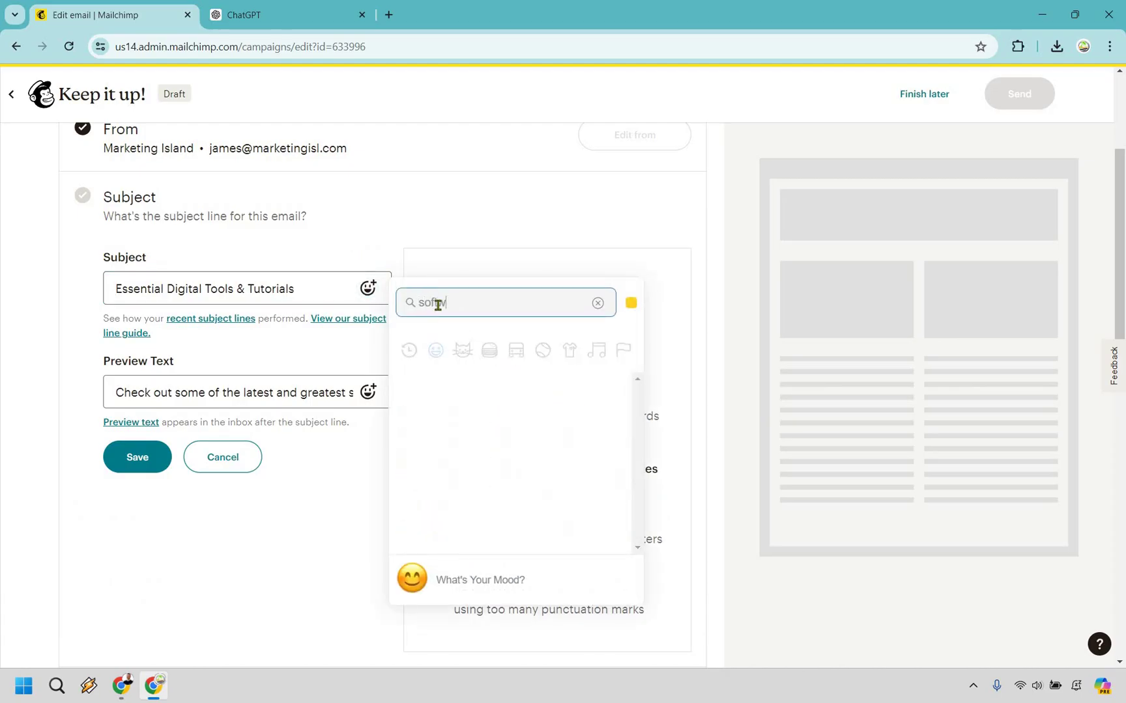
key("BackSpace")
key("BackSpace")
key("BackSpace")
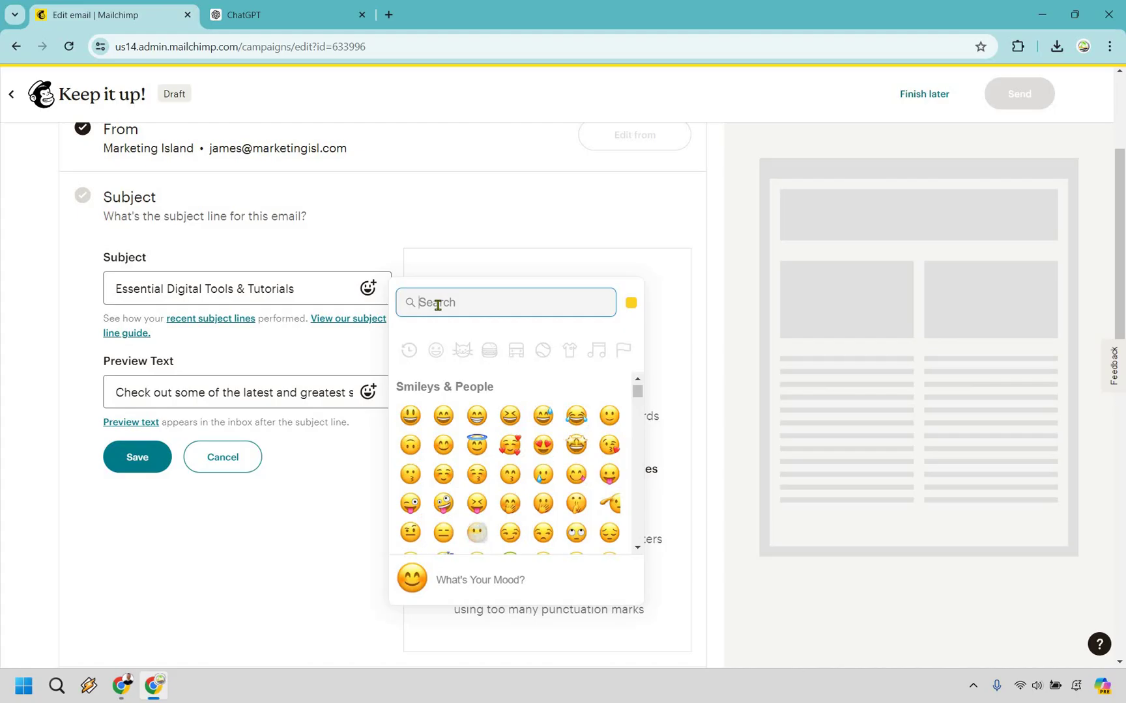
type("rocke")
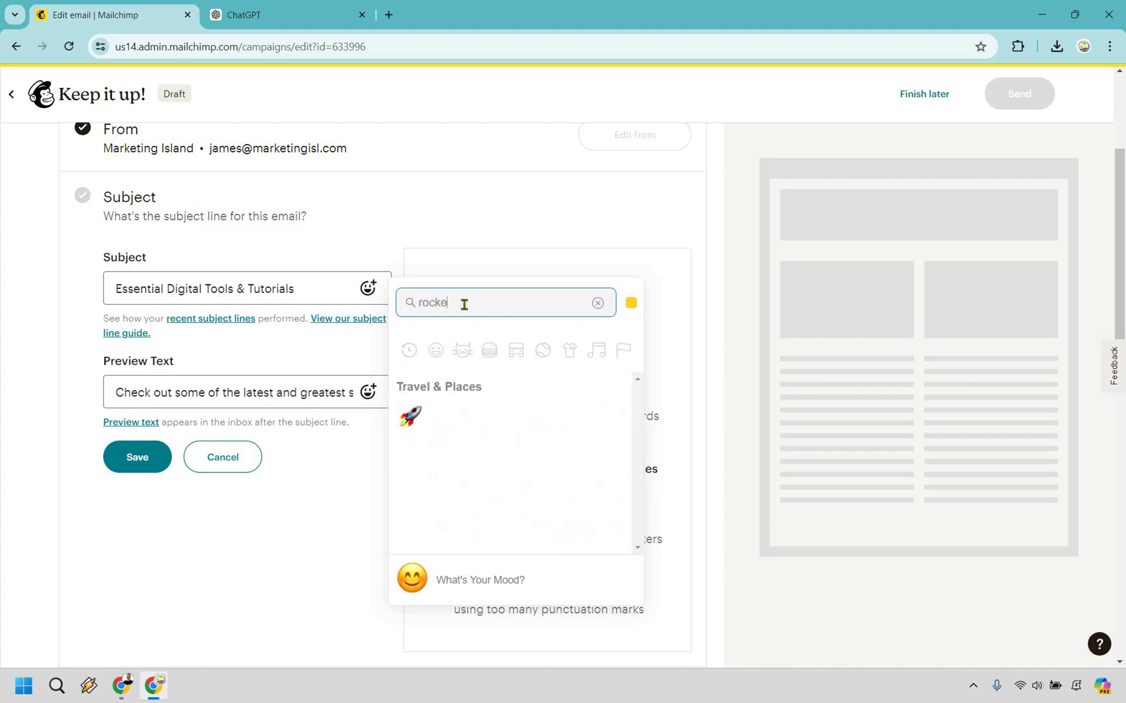
left_click_drag(422, 417, 133, 289)
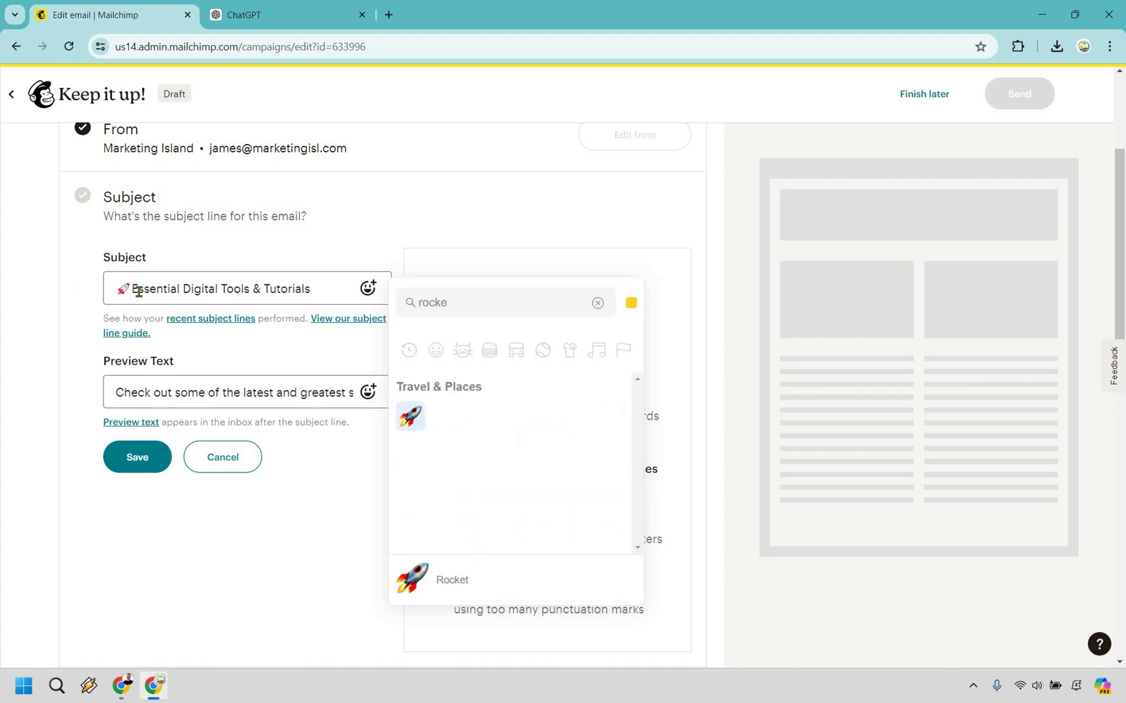
left_click(267, 281)
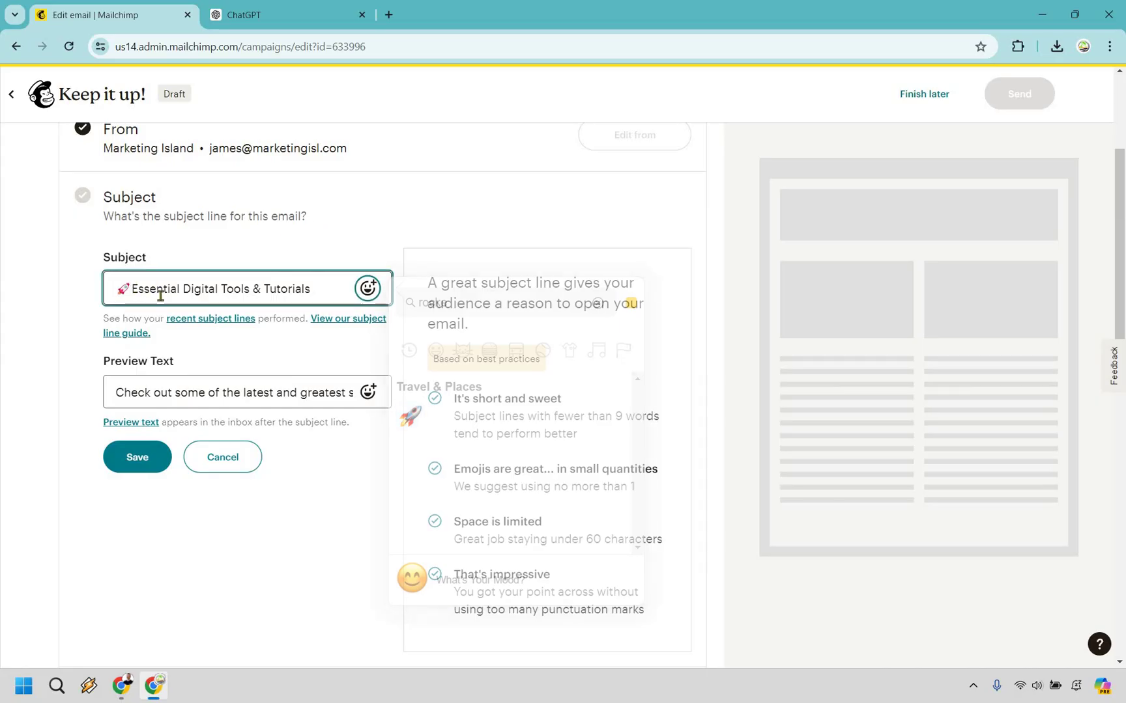
left_click(367, 287)
left_click(139, 289)
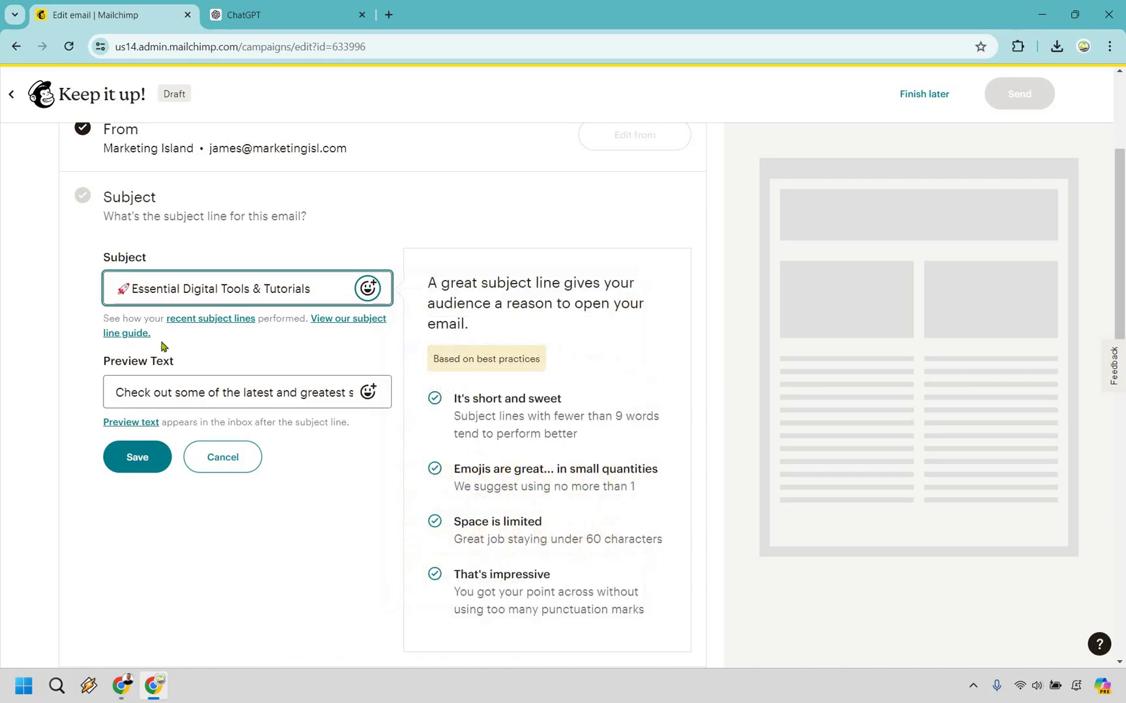
key("Return")
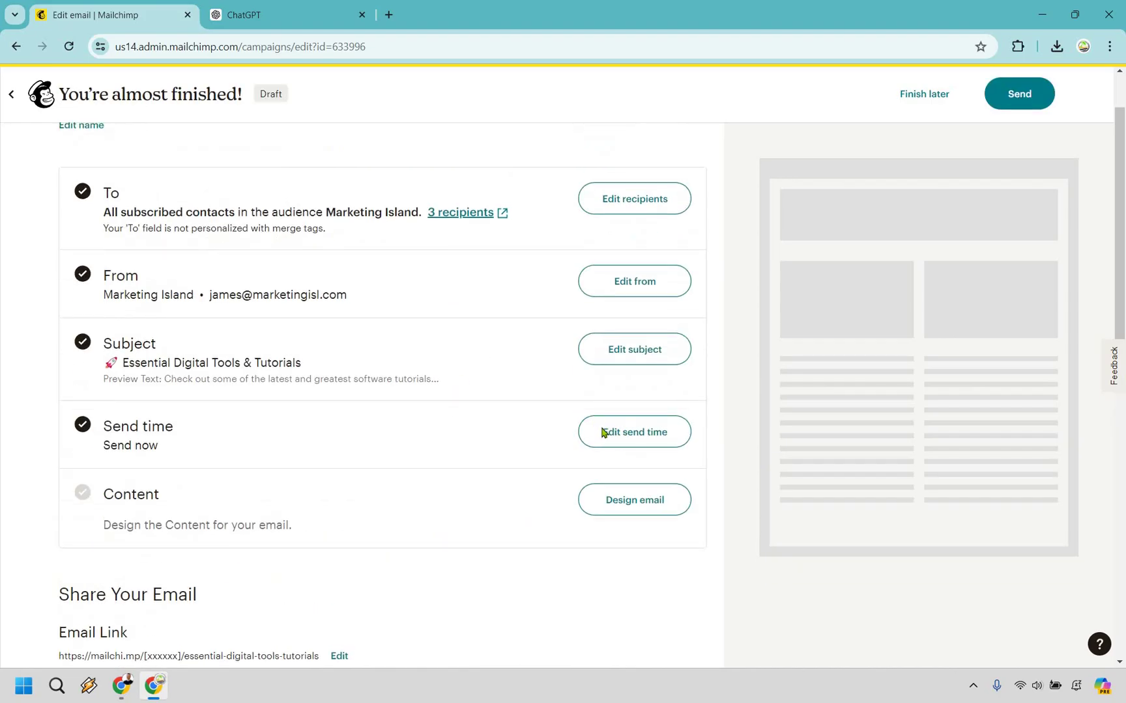
left_click(605, 432)
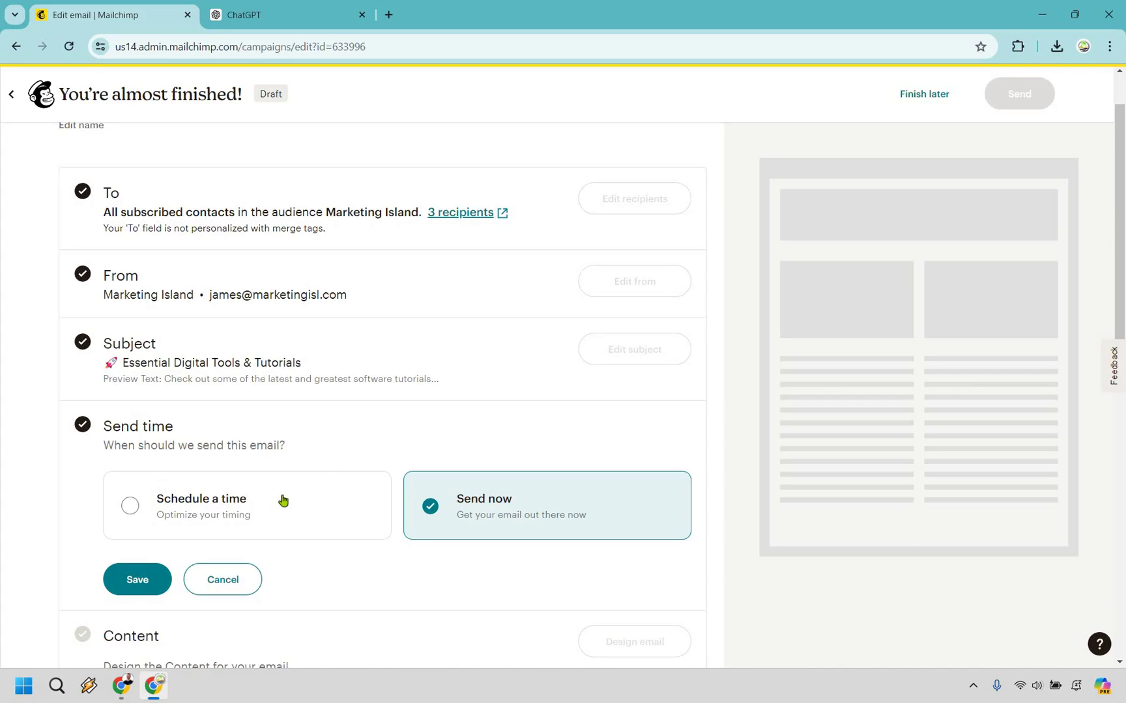
left_click(138, 582)
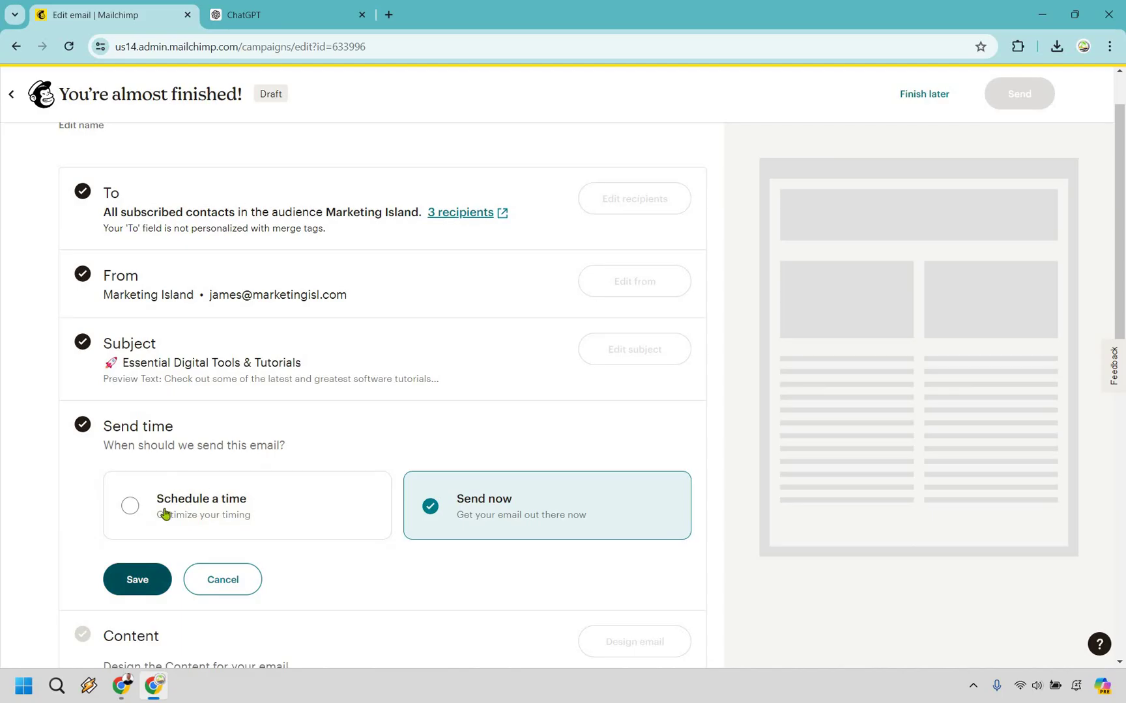
left_click(136, 582)
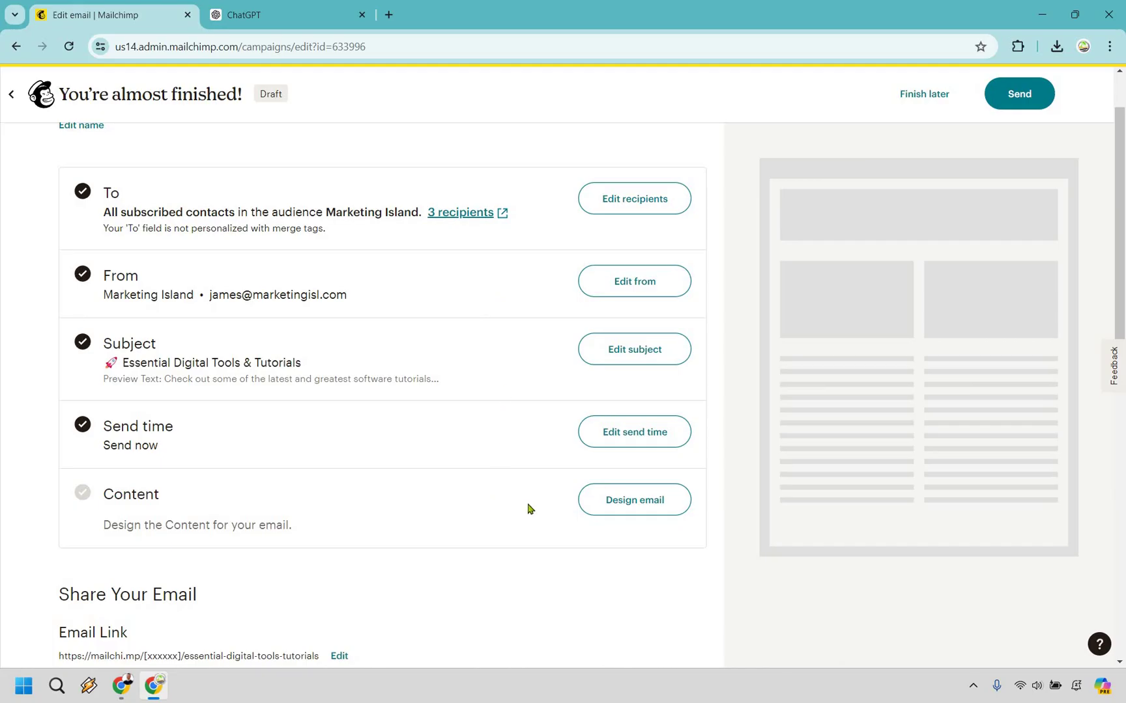
Step: Browse the template purpose, industry and style filters for the email content
left_click(626, 509)
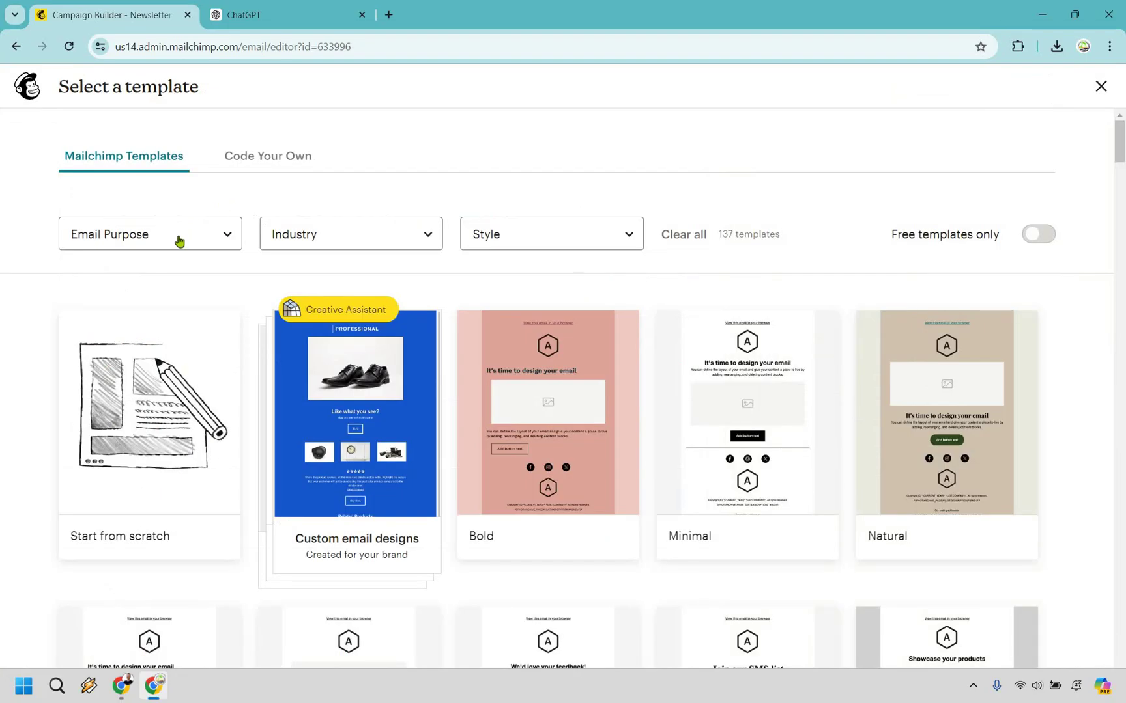
left_click(180, 241)
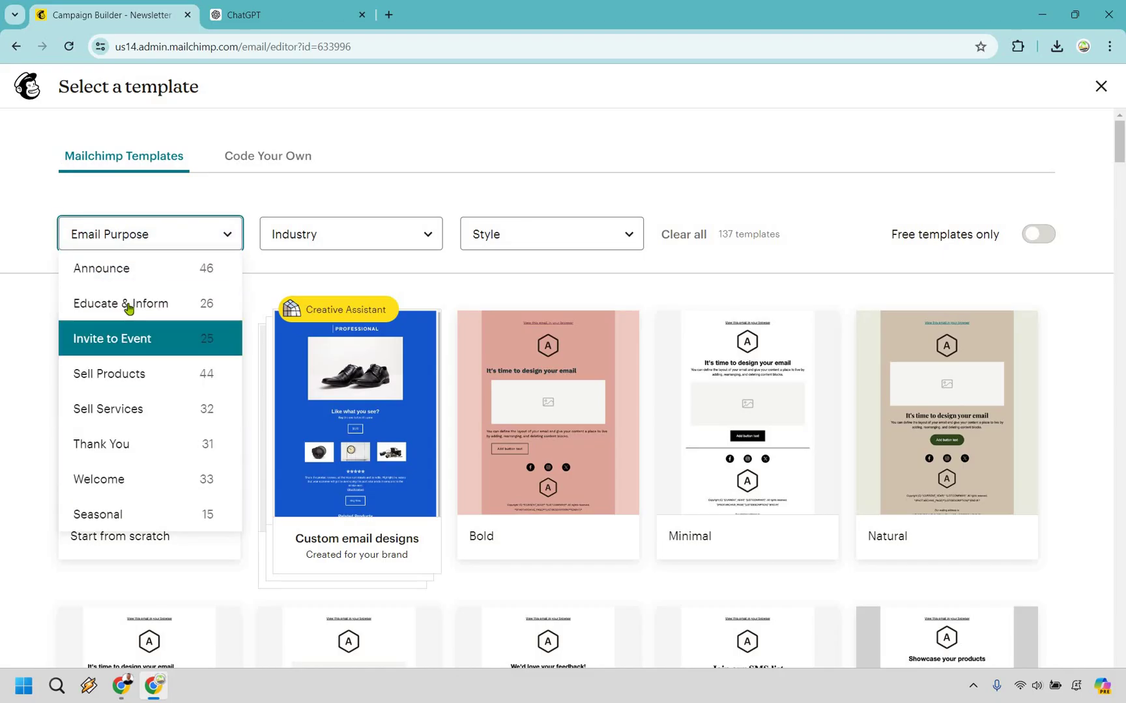
left_click(405, 241)
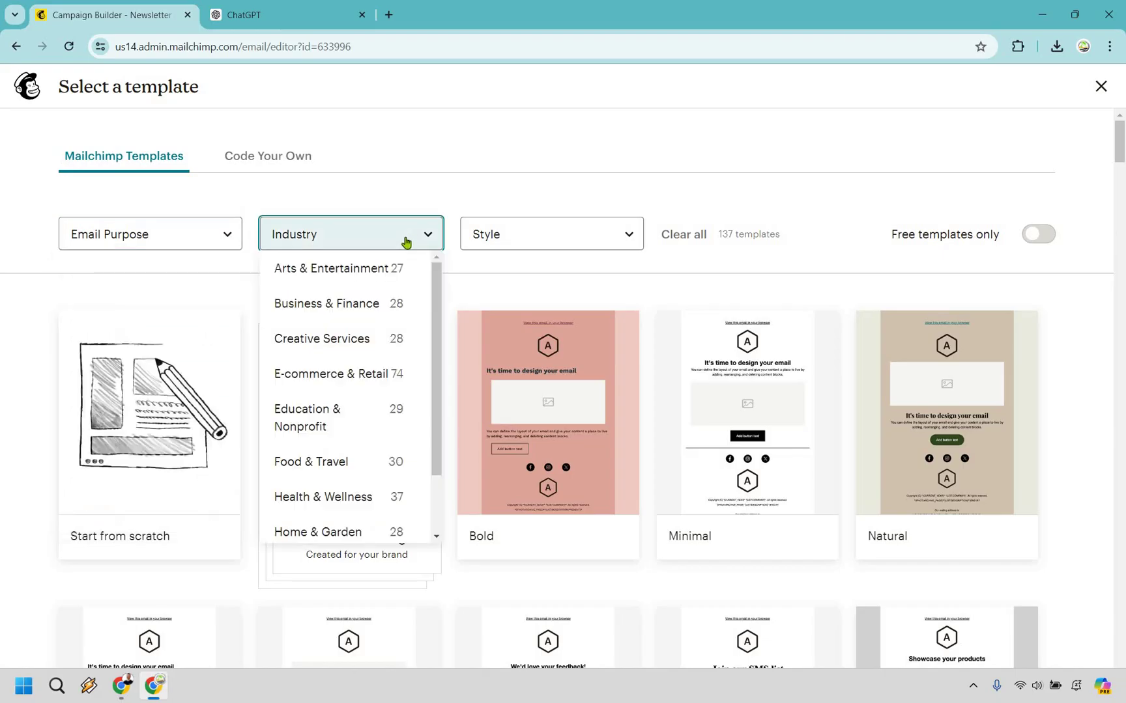
left_click(509, 250)
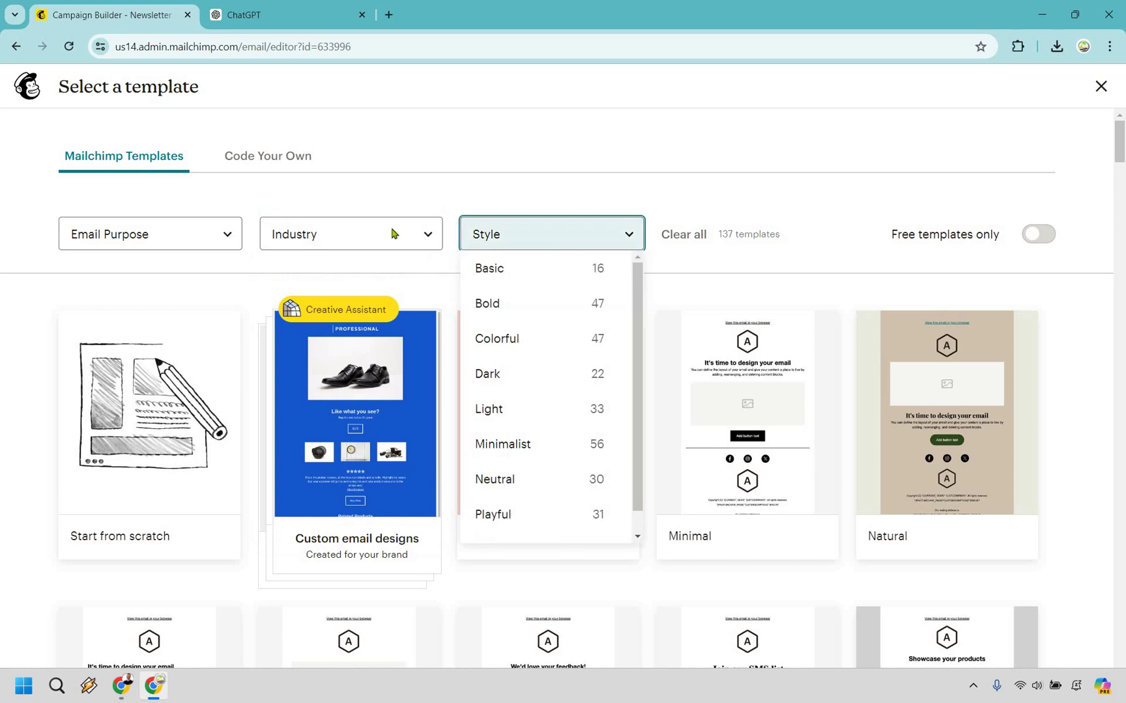
key("Escape")
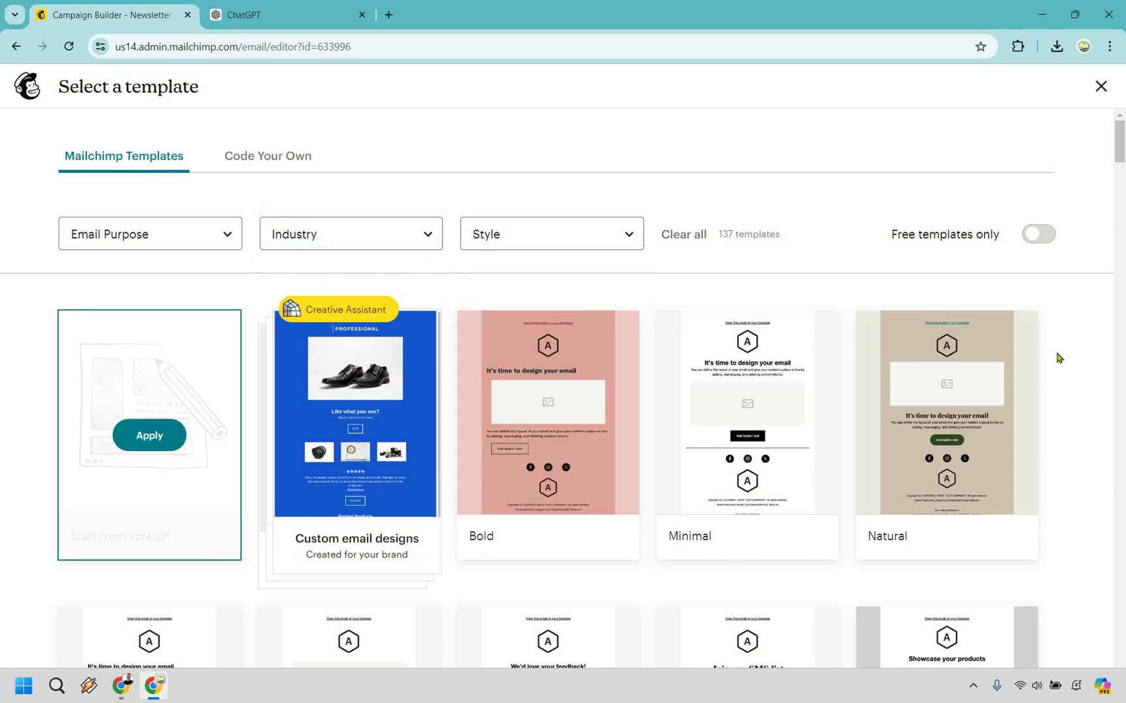
Step: Look through the template gallery and settle on the Start from scratch template
scroll(1052, 353, "down", 5)
scroll(1044, 352, "down", 15)
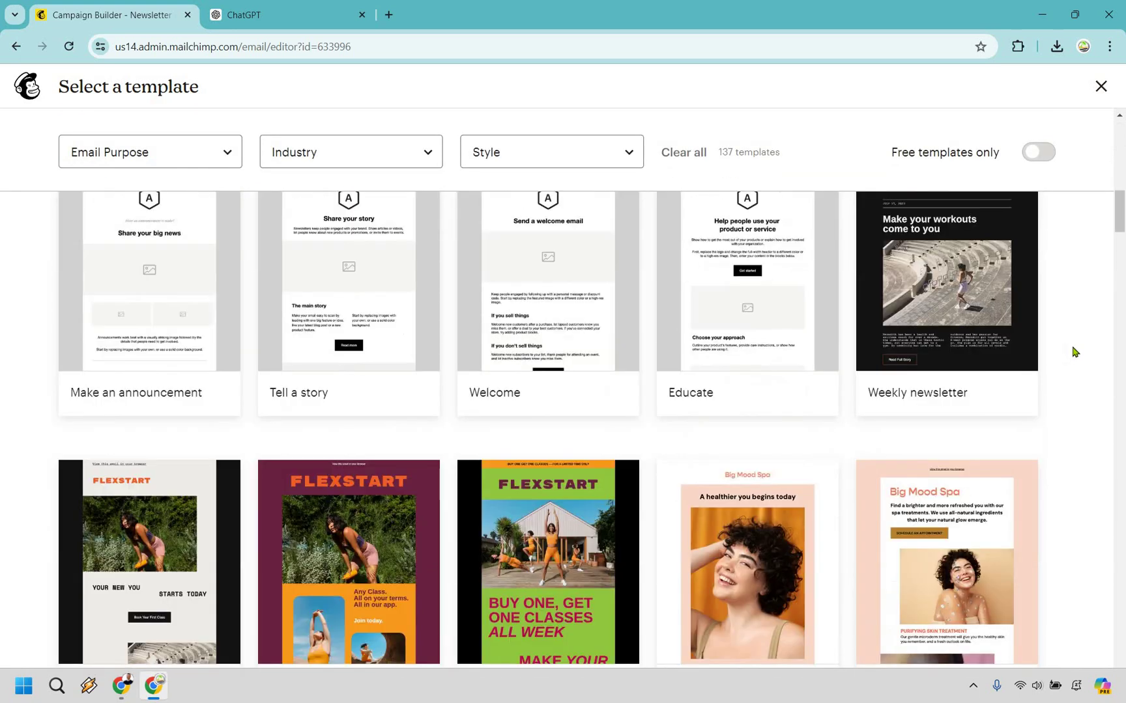
scroll(1076, 353, "down", 5)
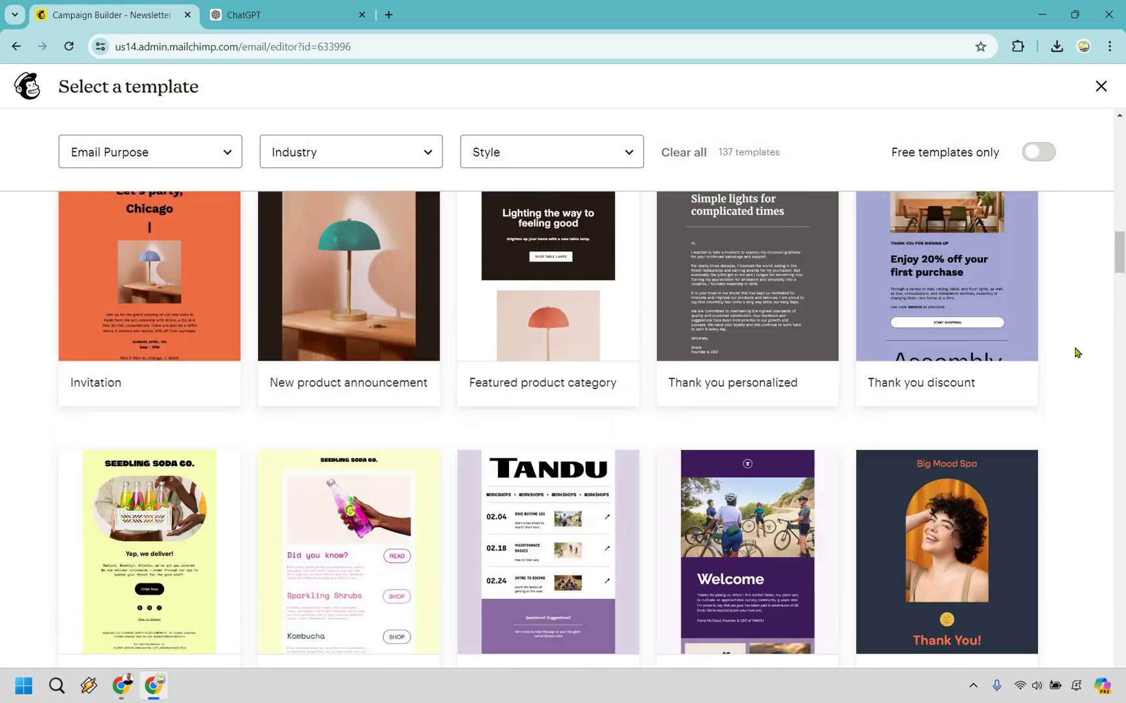
scroll(1076, 353, "down", 5)
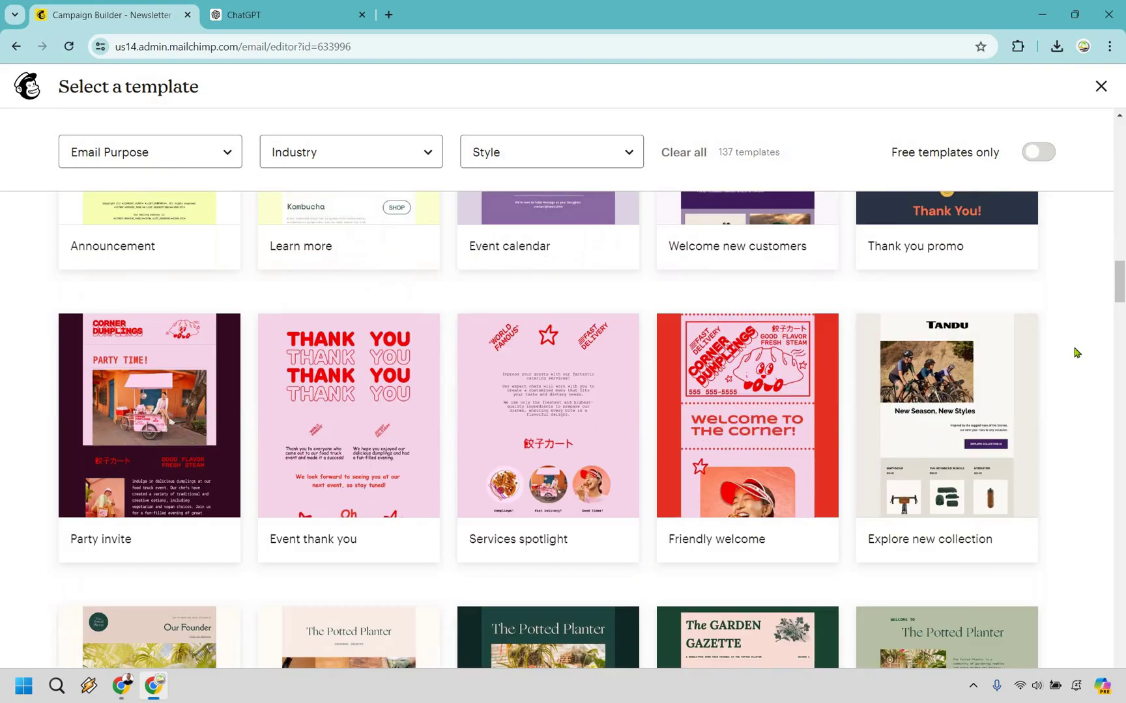
scroll(1075, 352, "down", 5)
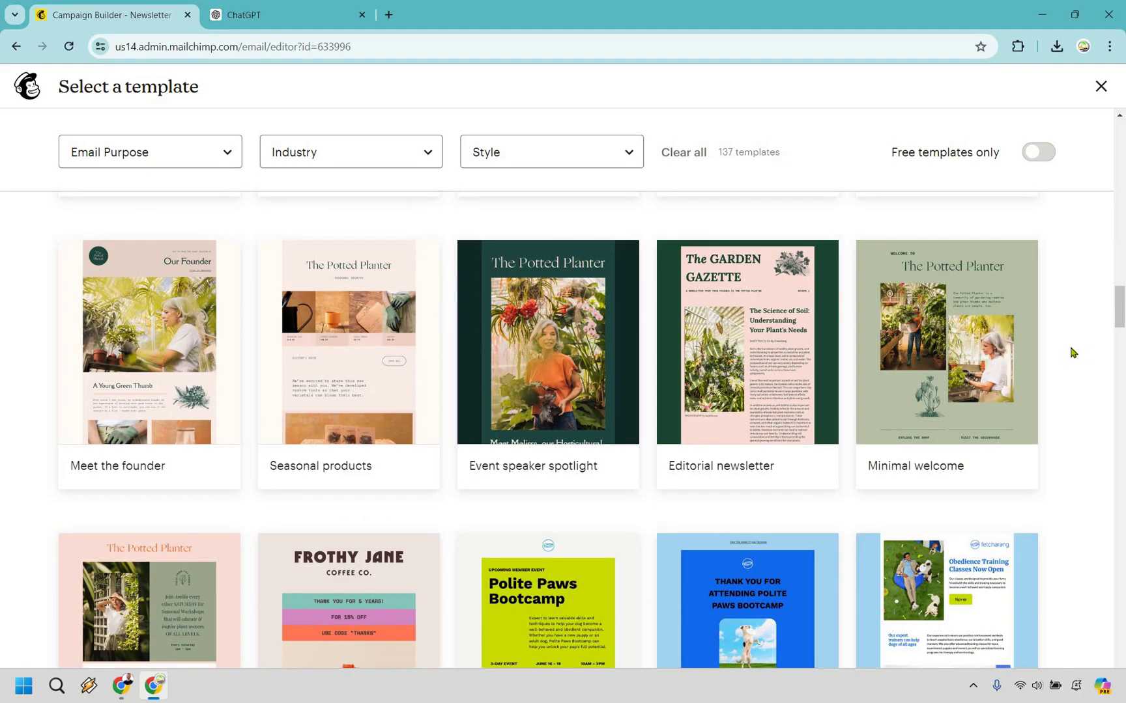
scroll(1075, 355, "down", 5)
scroll(1075, 407, "down", 3)
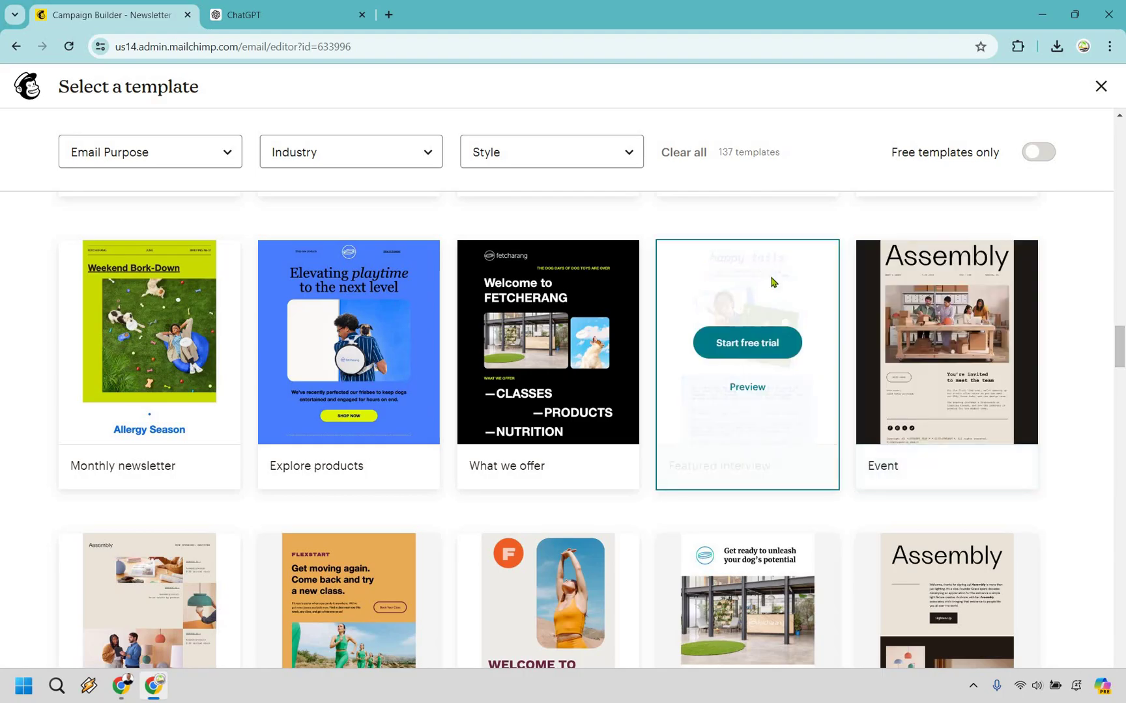
scroll(1121, 380, "down", 5)
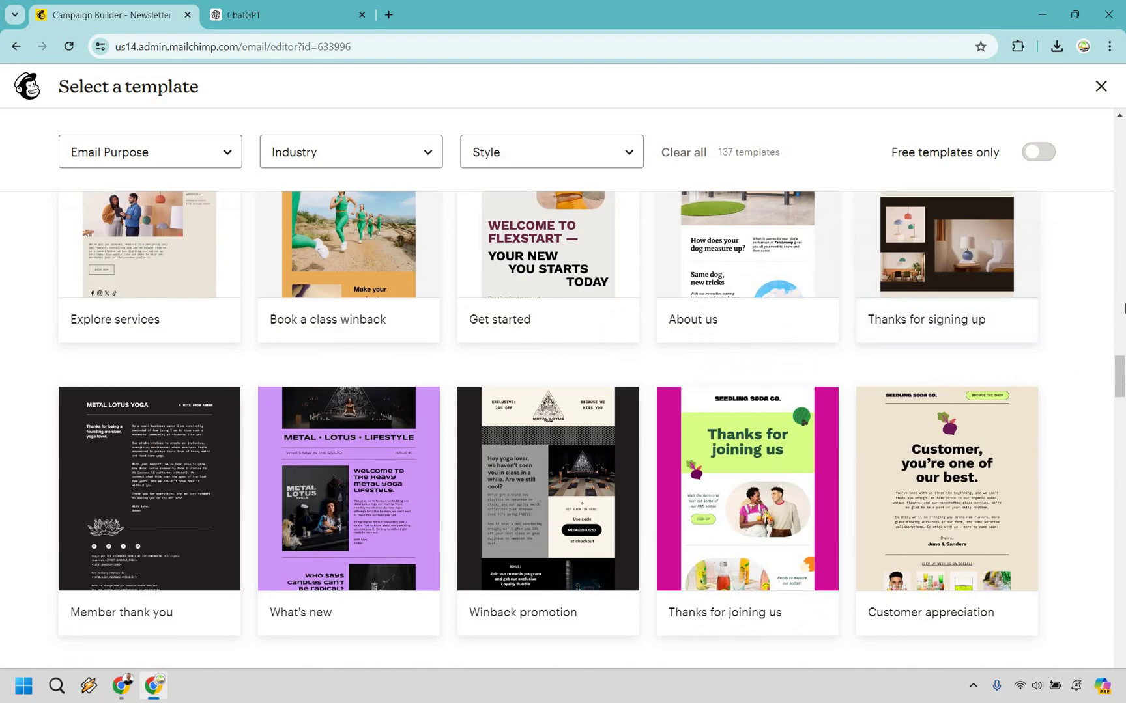
left_click_drag(1121, 379, 1121, 139)
left_click(1121, 138)
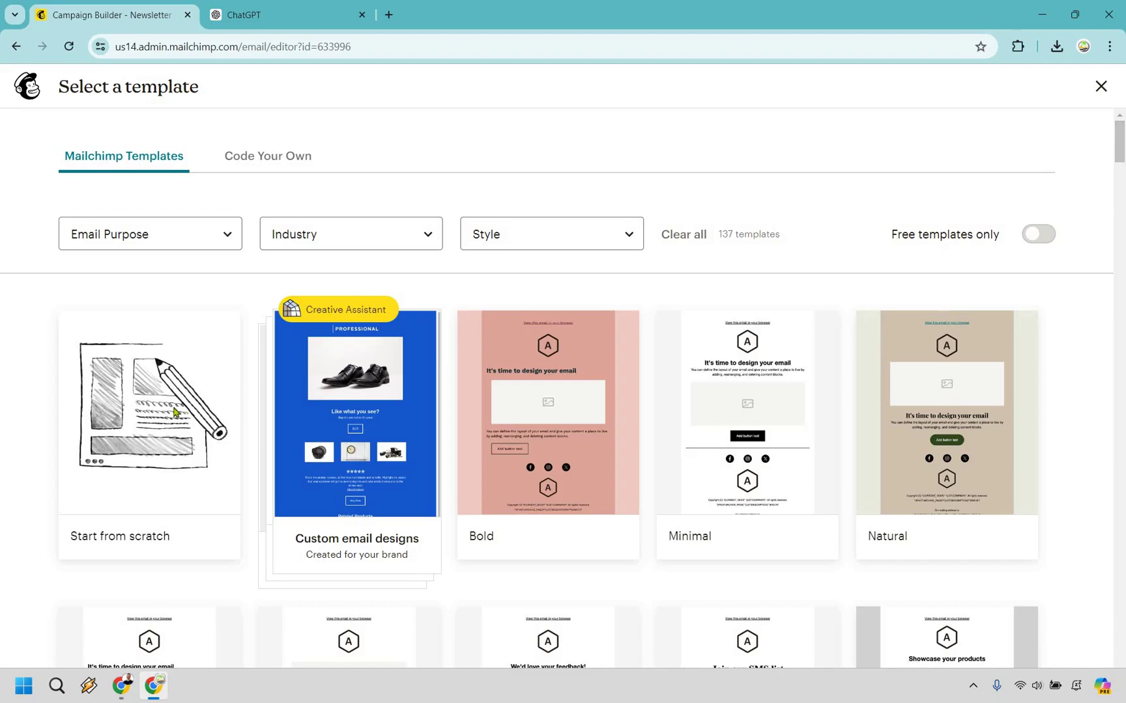
mouse_move(173, 407)
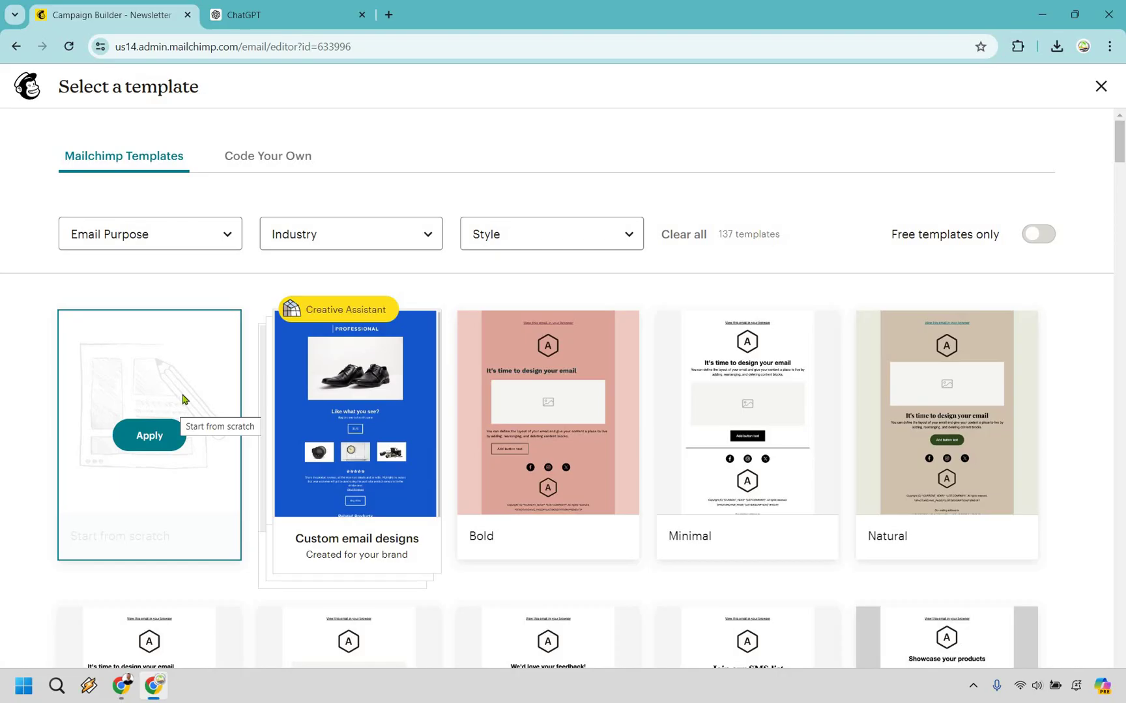
mouse_move(752, 399)
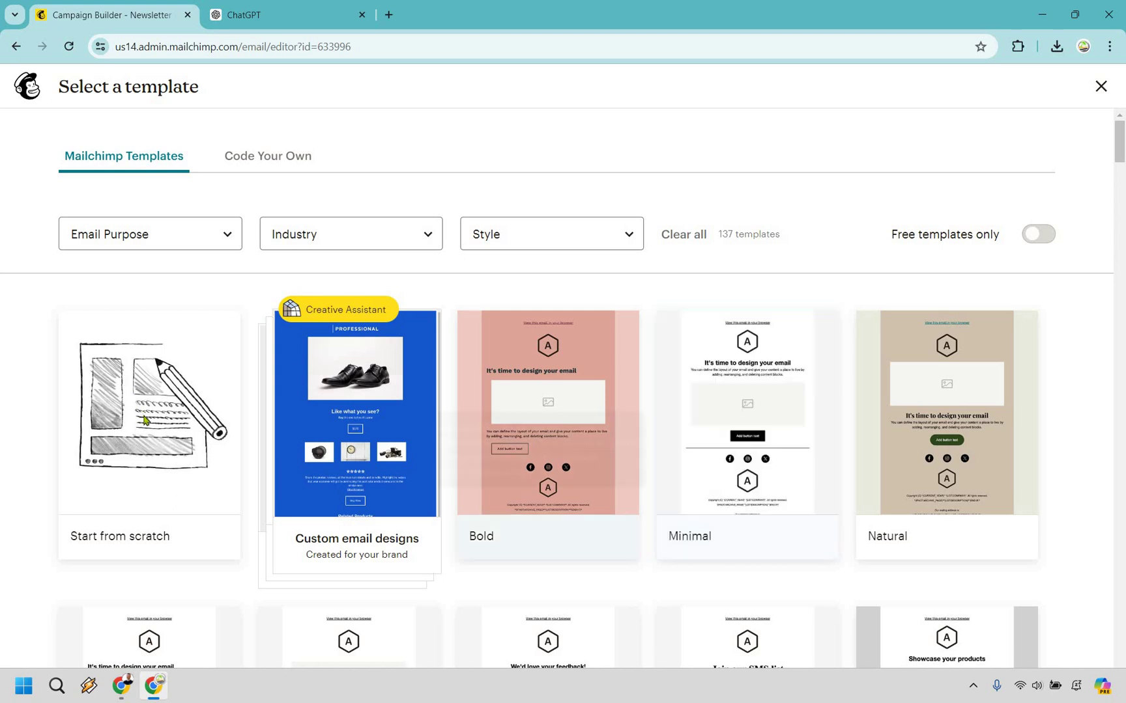
mouse_move(144, 420)
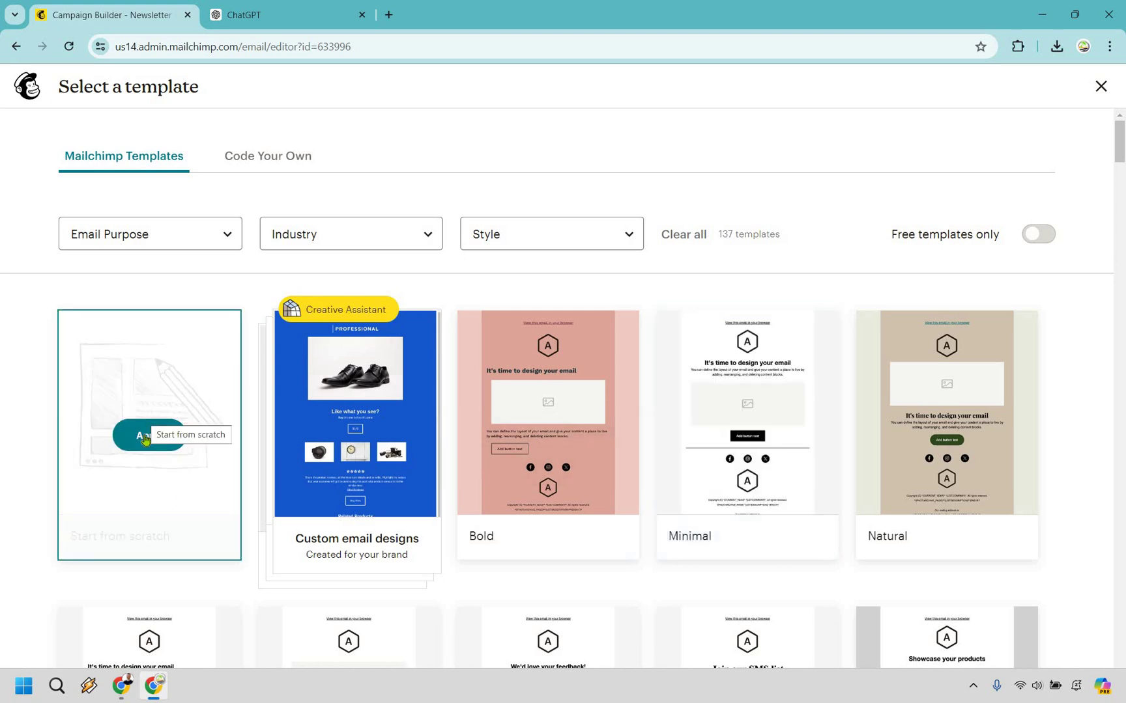
left_click(145, 439)
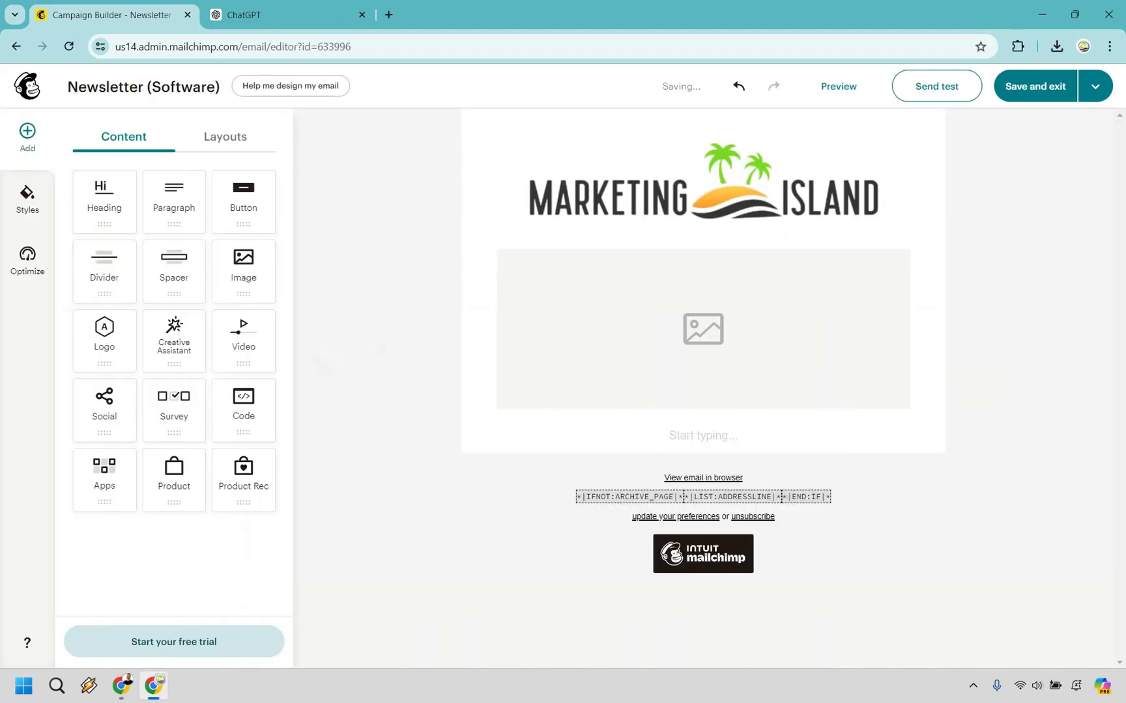
left_click(730, 182)
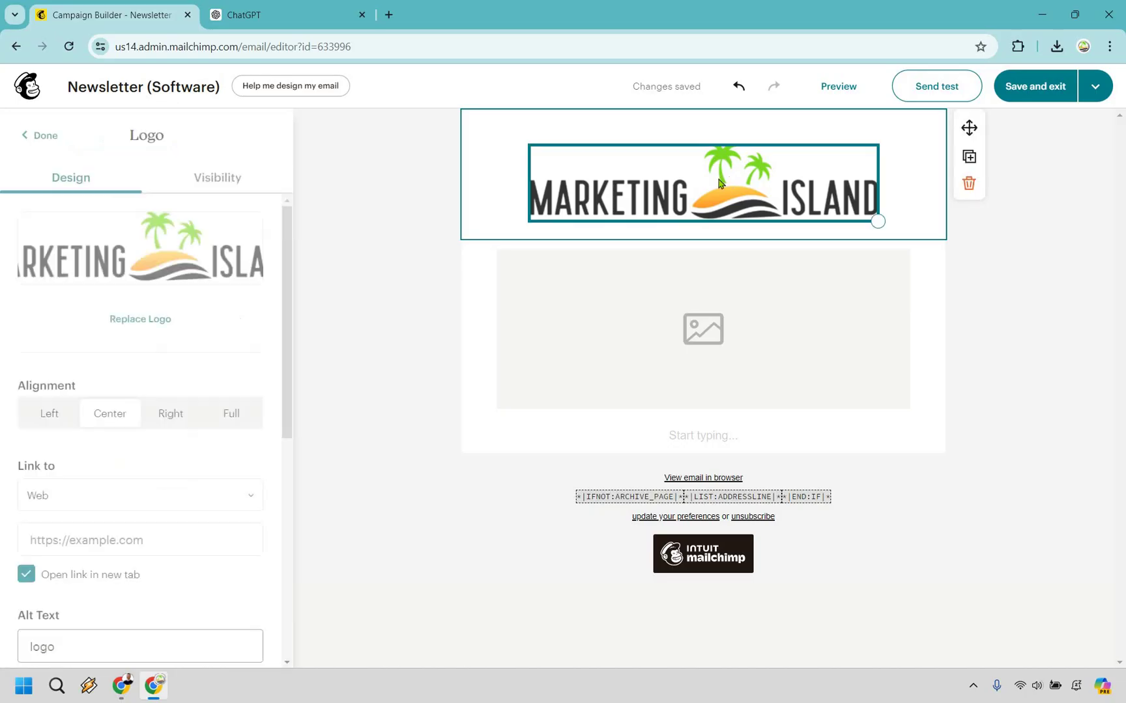
left_click(154, 325)
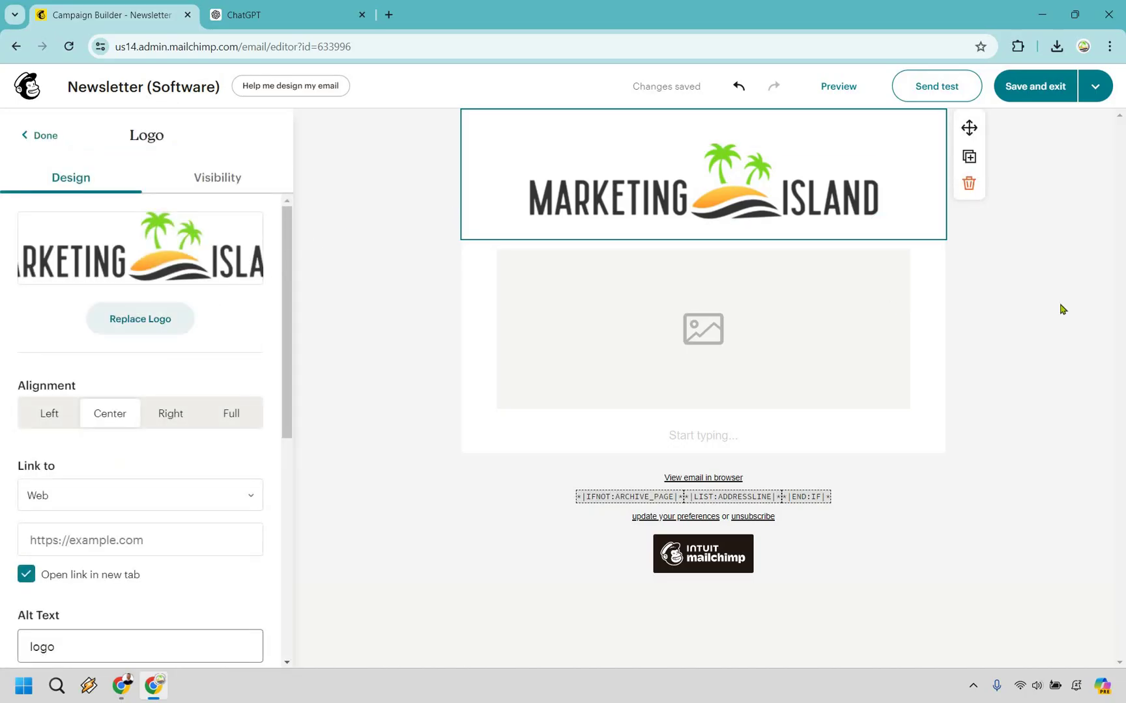
left_click(417, 343)
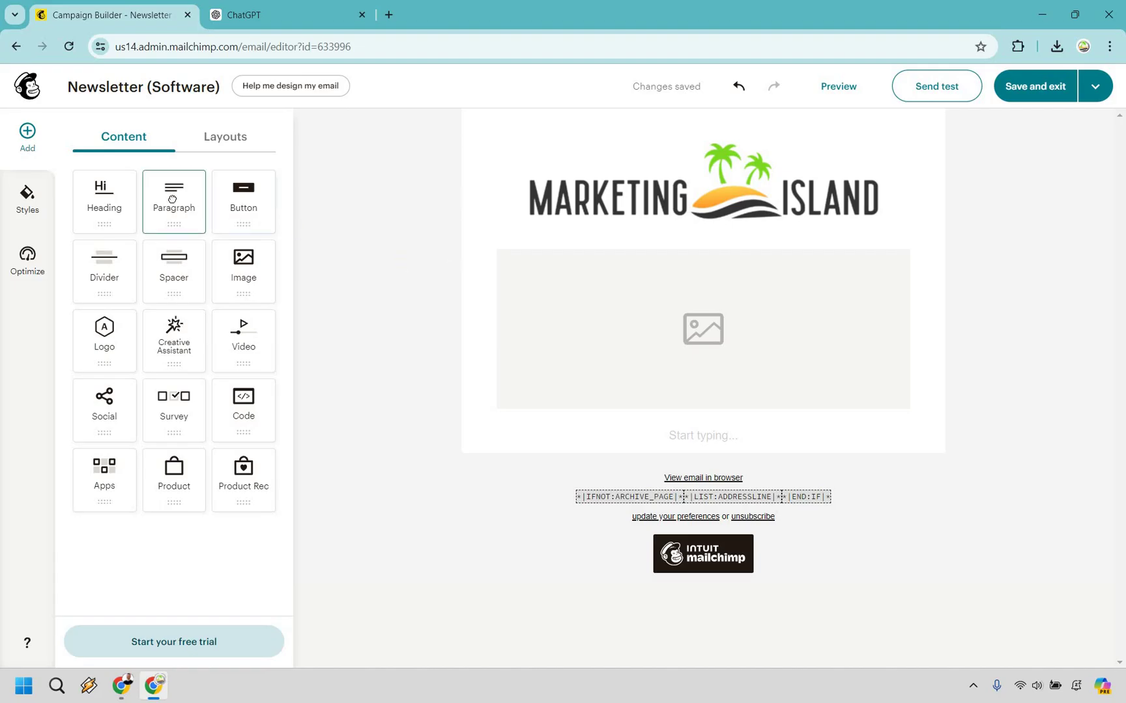
Step: Add a Paragraph block under the logo with the greeting and welcome text from ChatGPT
left_click_drag(172, 196, 778, 288)
key("ctrl+Tab")
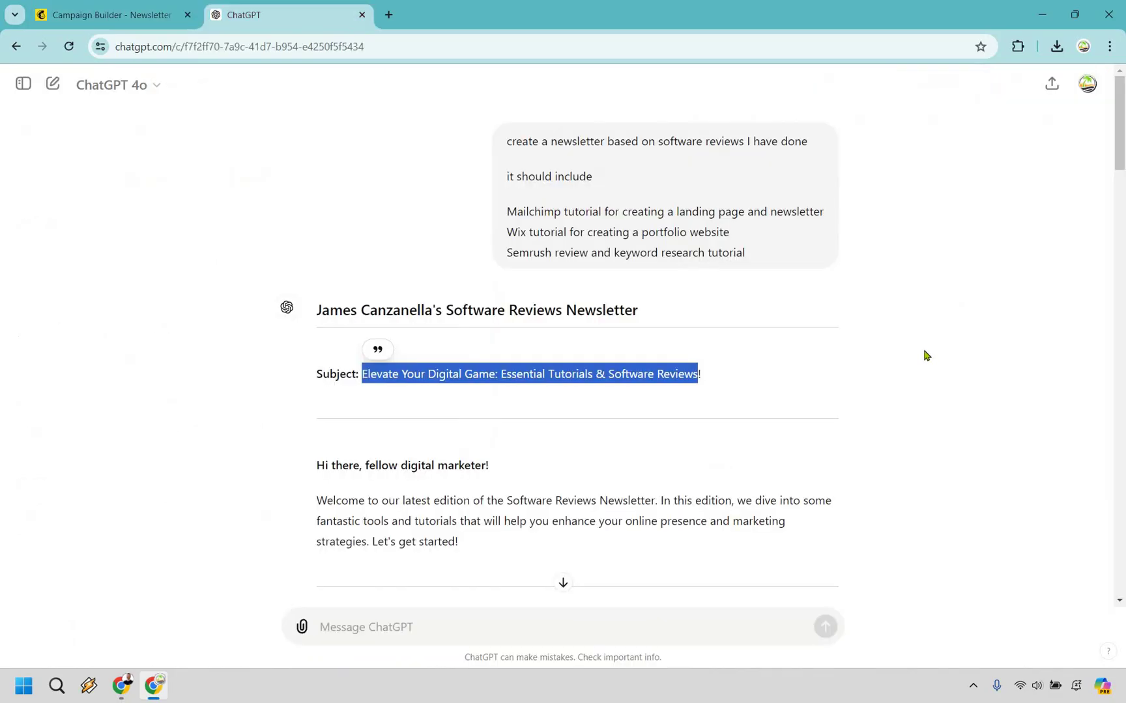
left_click(465, 410)
scroll(465, 409, "down", 2)
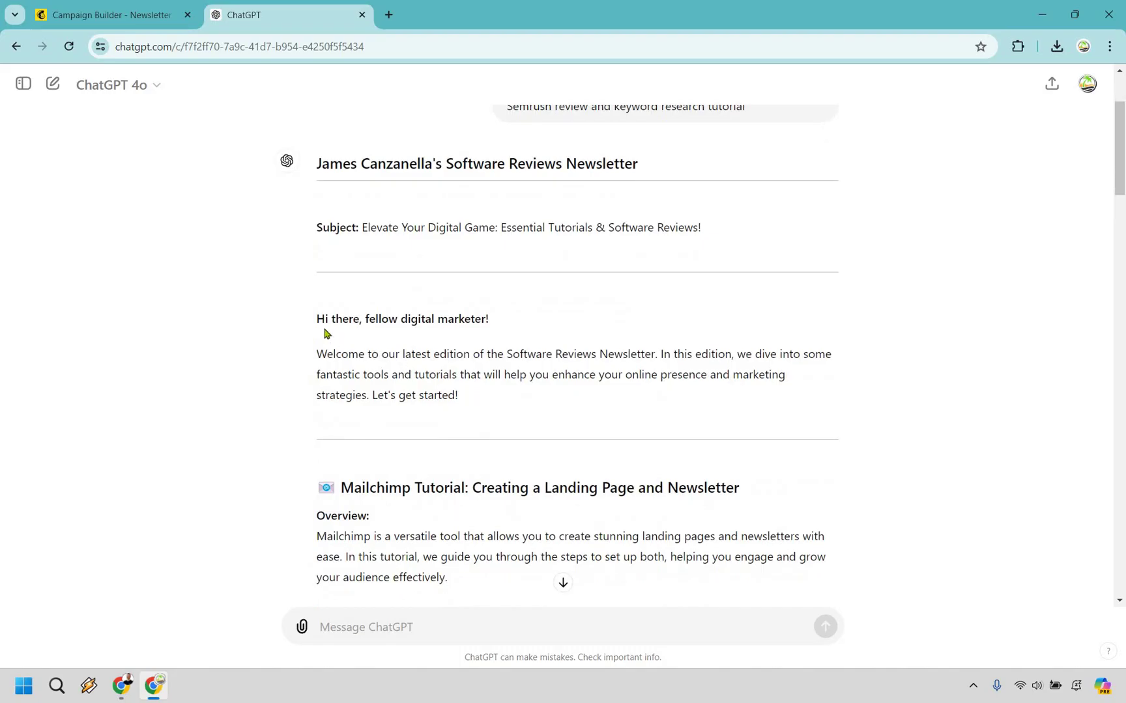
left_click_drag(458, 394, 317, 306)
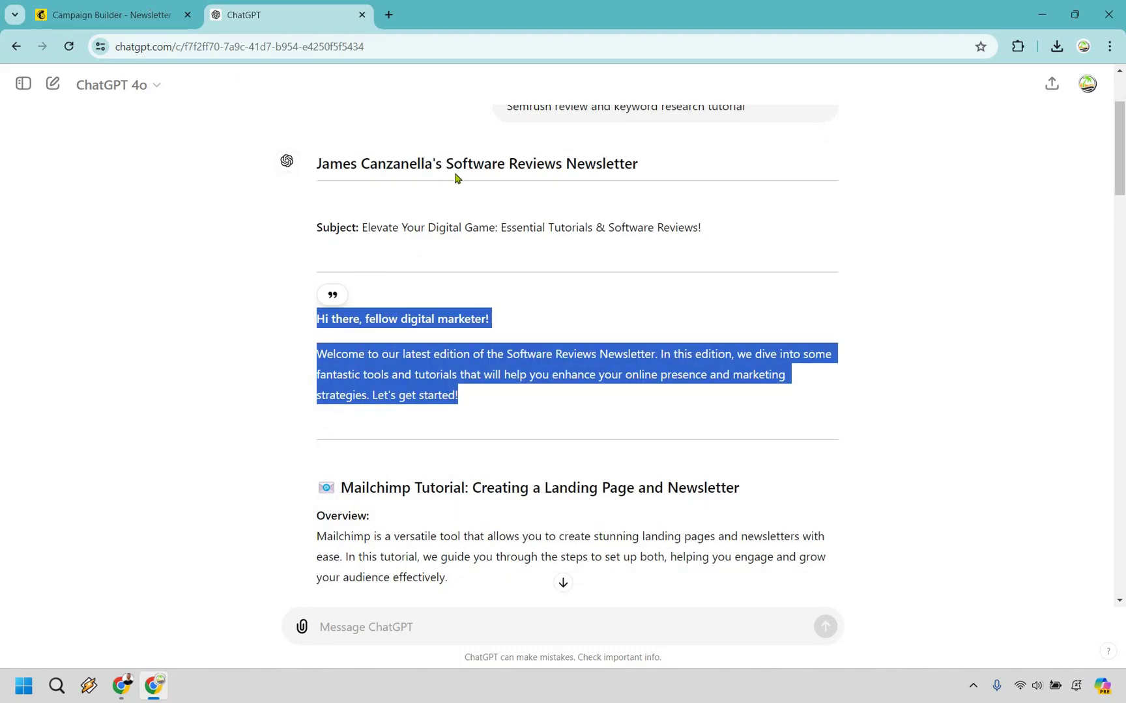
key("ctrl+c")
key("ctrl+Tab")
key("ctrl+v")
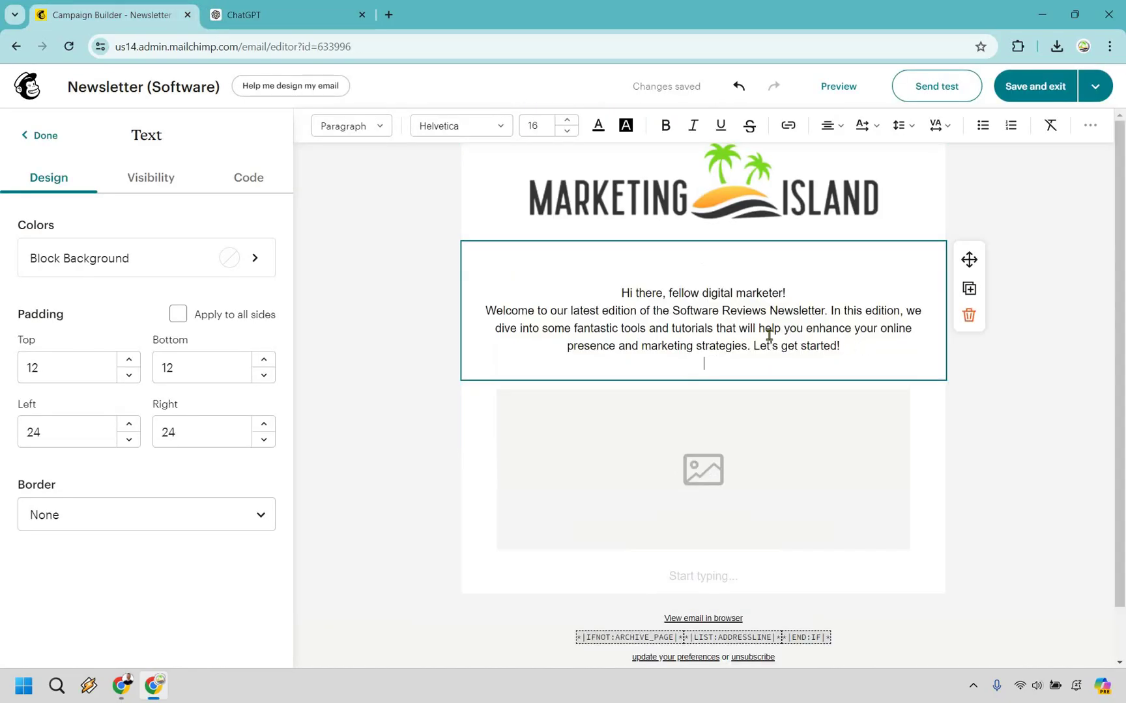
Step: Left-align the intro text and put 'Let's get started!' on its own line
left_click_drag(842, 346, 830, 131)
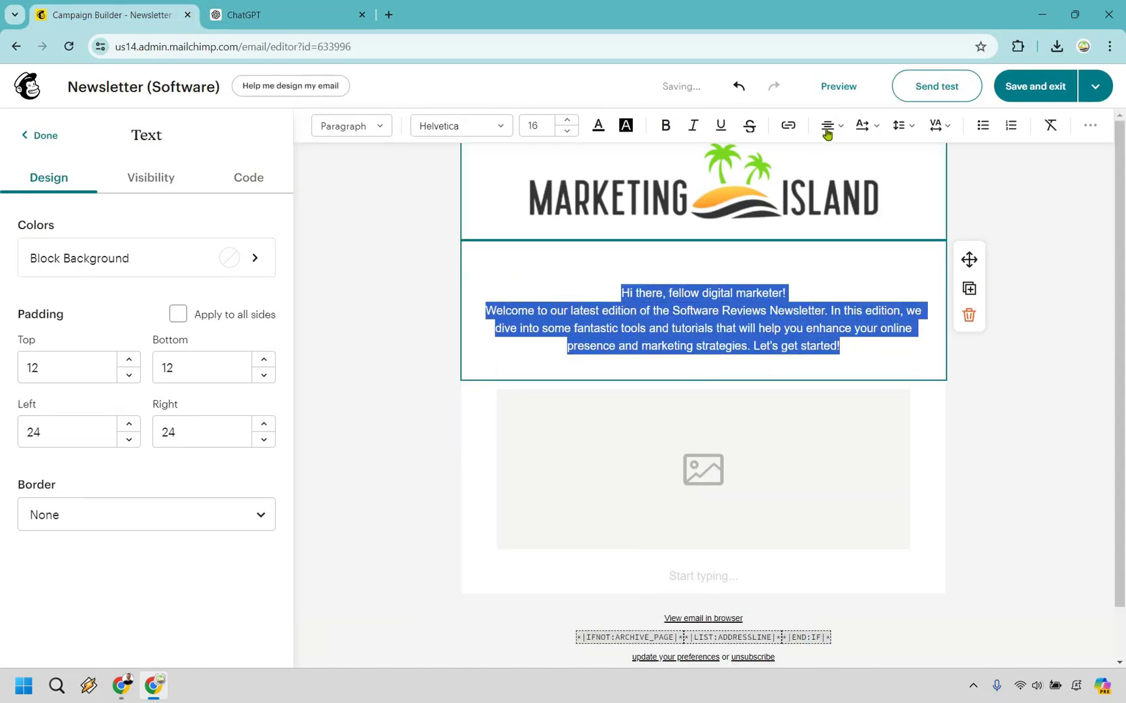
left_click(831, 126)
left_click(827, 153)
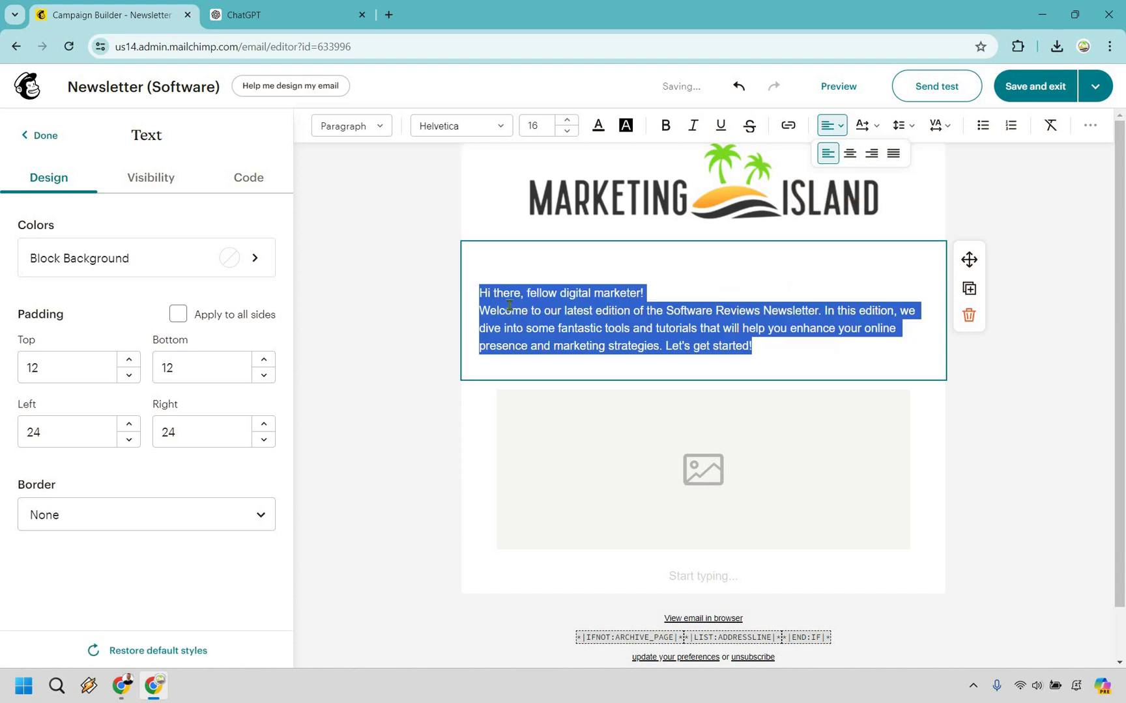
key("Escape")
left_click(559, 309)
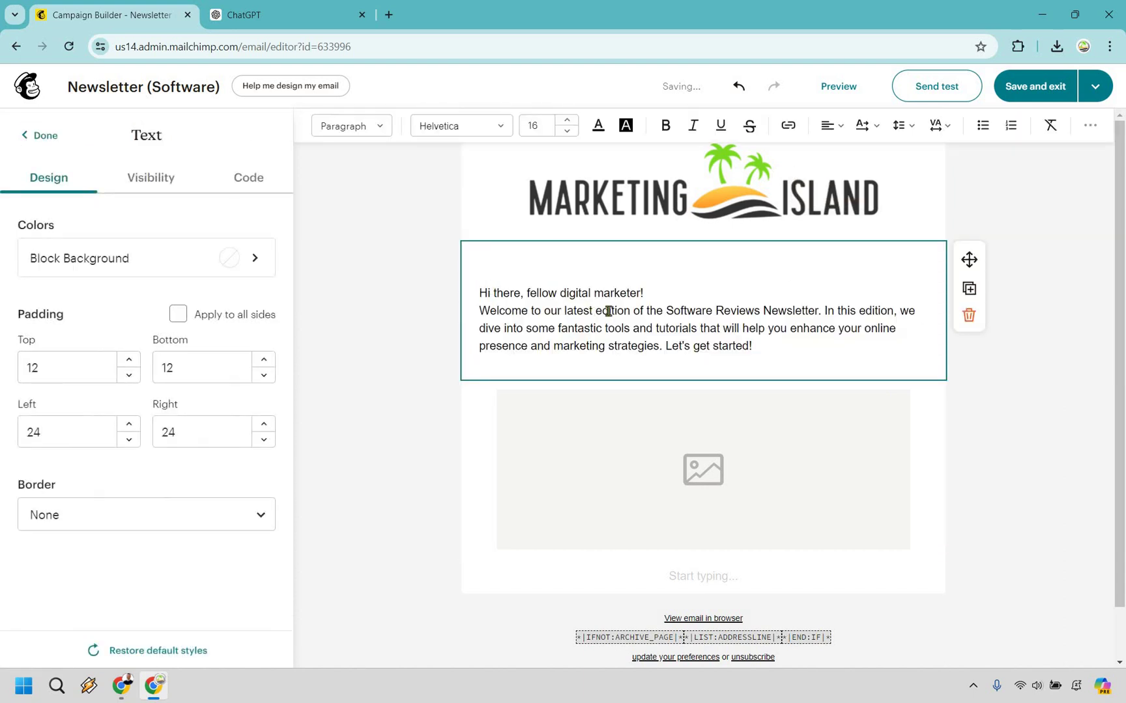
key("BackSpace")
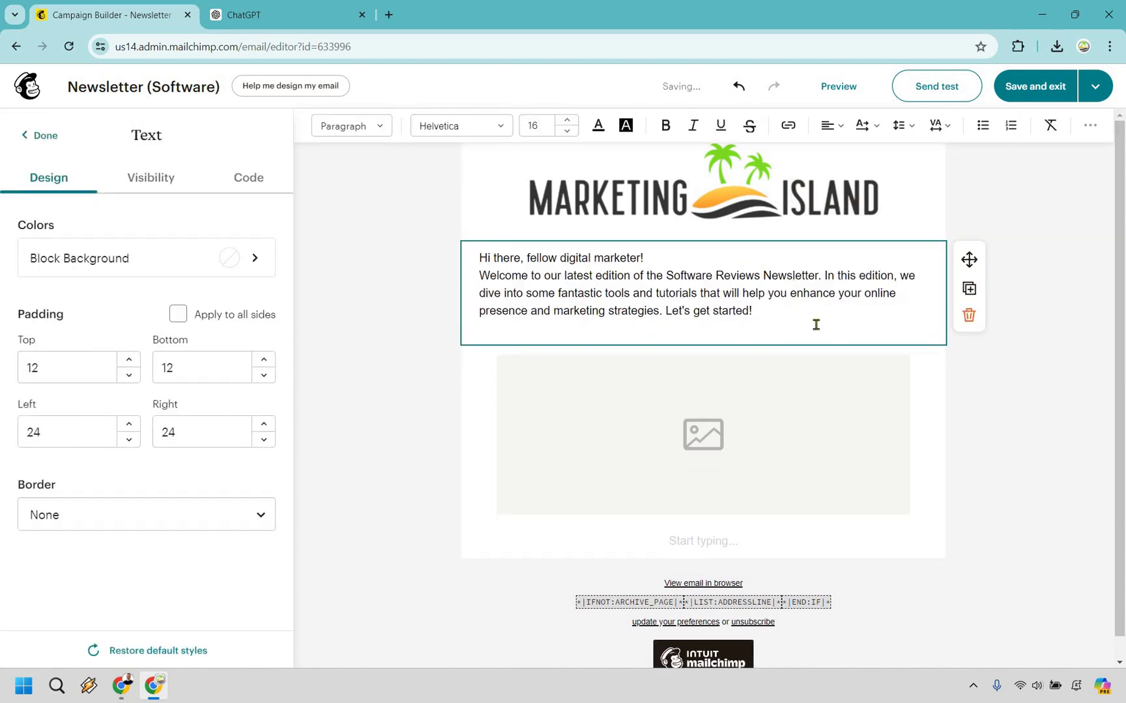
key("Return")
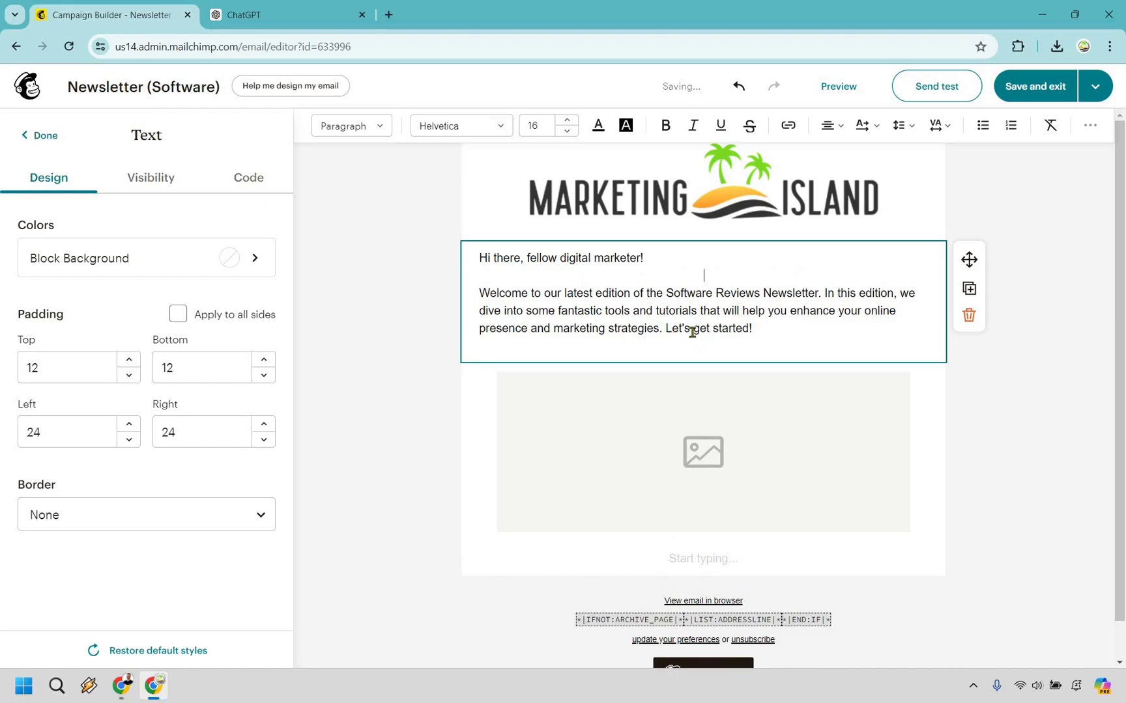
key("Return")
key("Return")
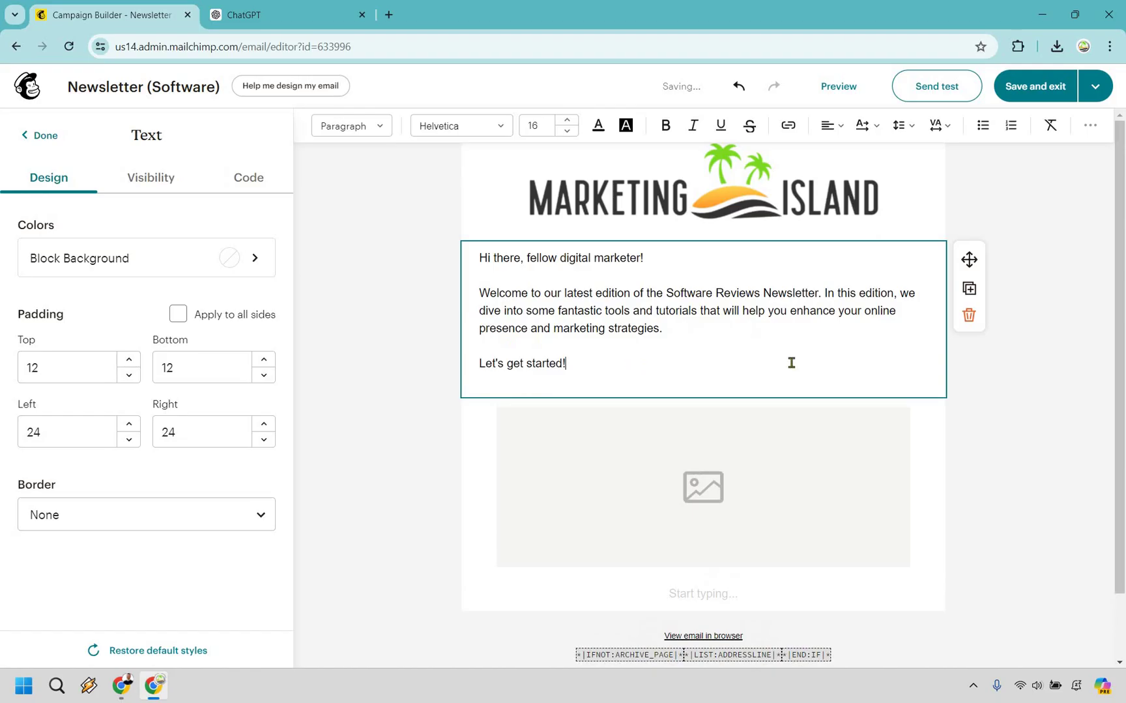
key("Delete")
Step: Insert a Divider block below the welcome text with its style set to Dotted
left_click(1063, 439)
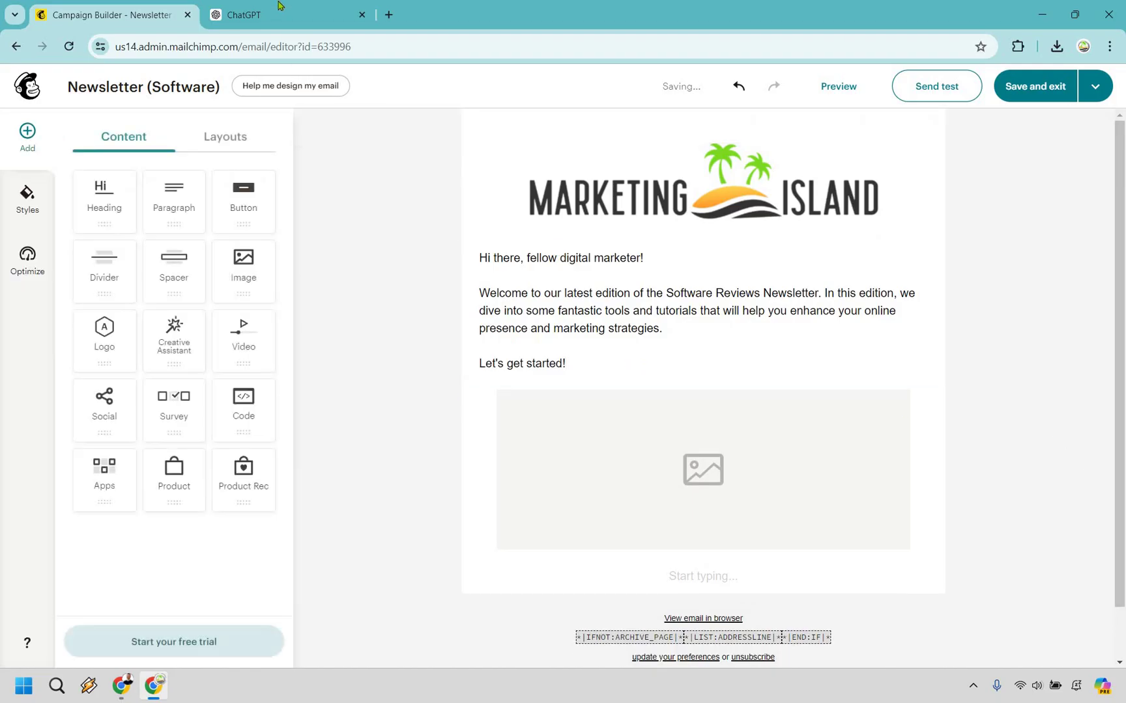
left_click(243, 14)
scroll(196, 226, "down", 2)
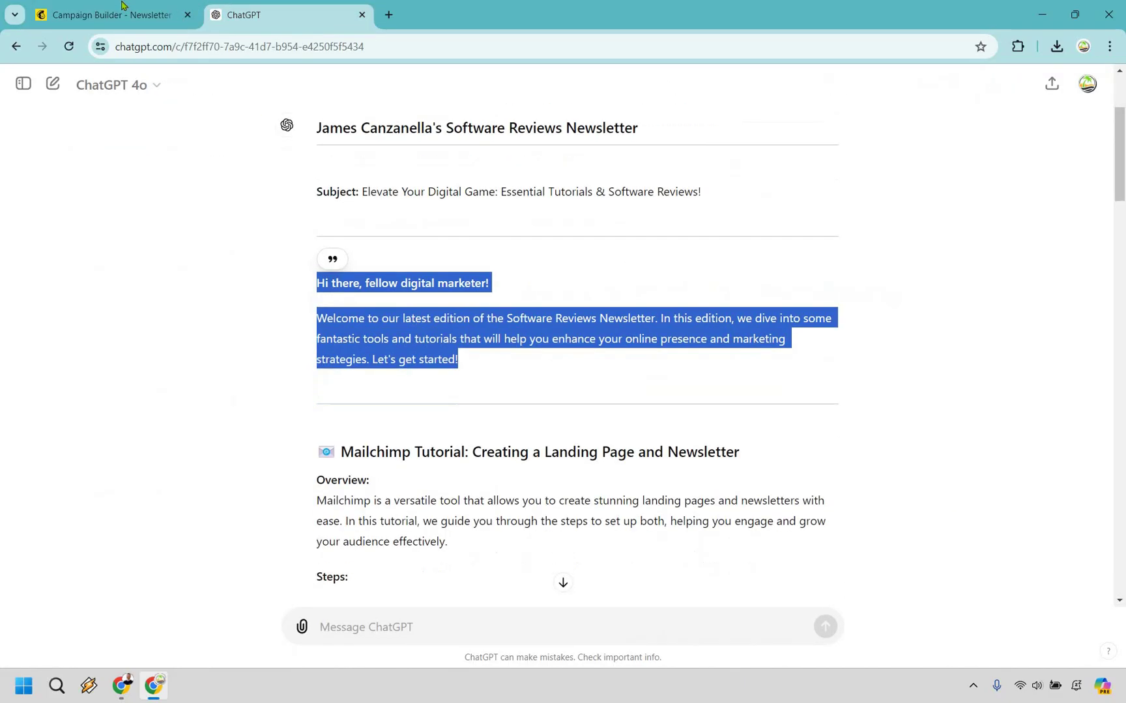
left_click(195, 226)
key("ctrl+shift+Tab")
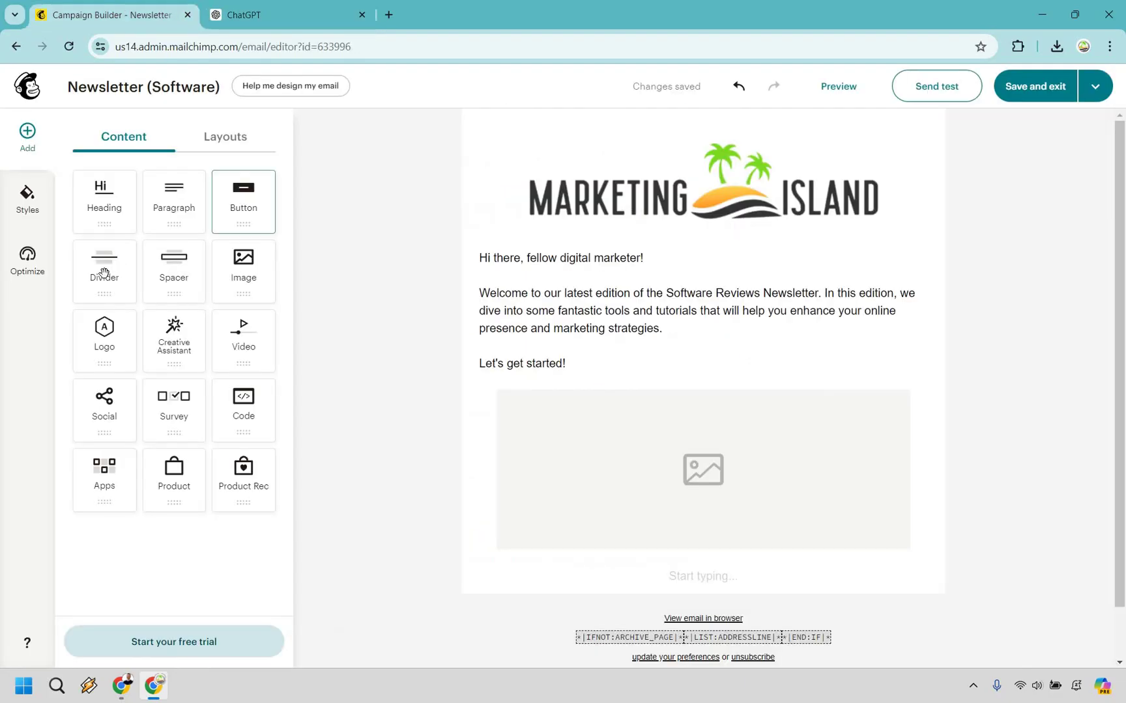
left_click_drag(120, 275, 540, 364)
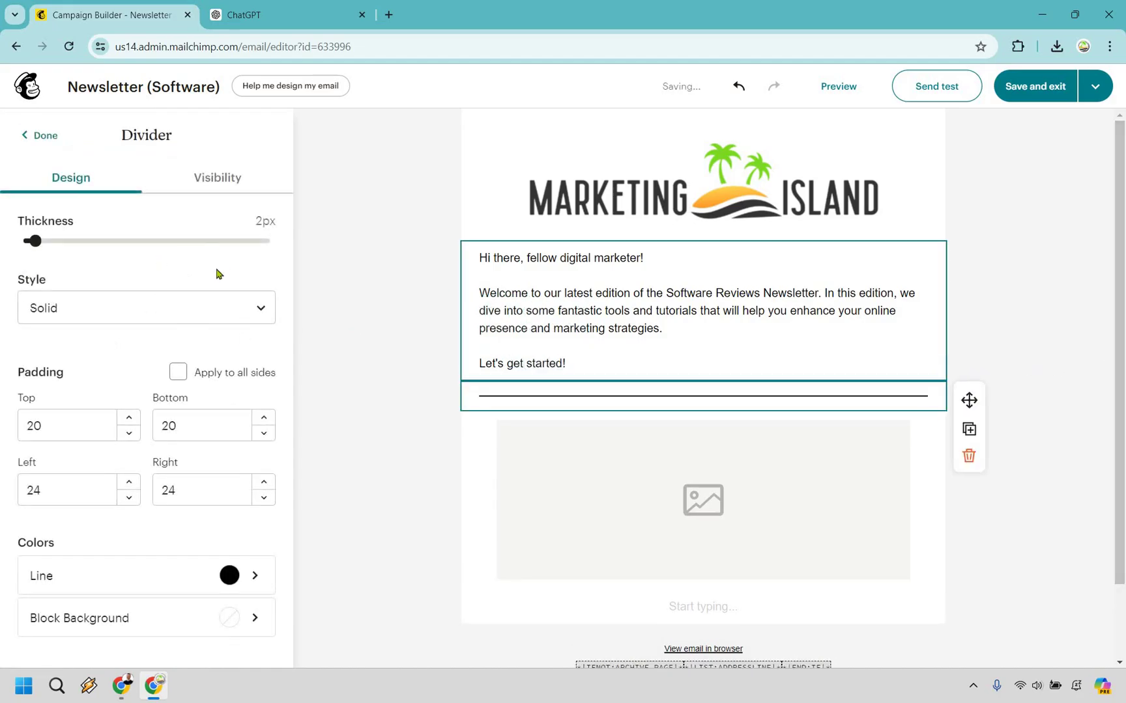
left_click(125, 318)
left_click(111, 413)
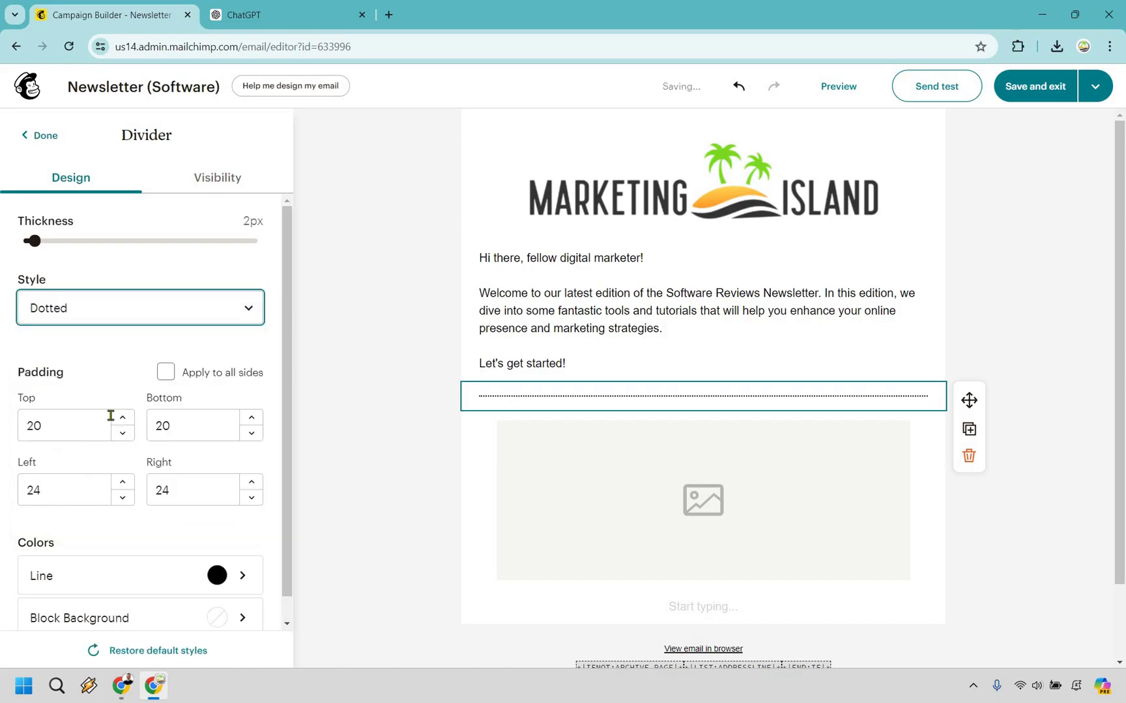
scroll(193, 551, "down", 1)
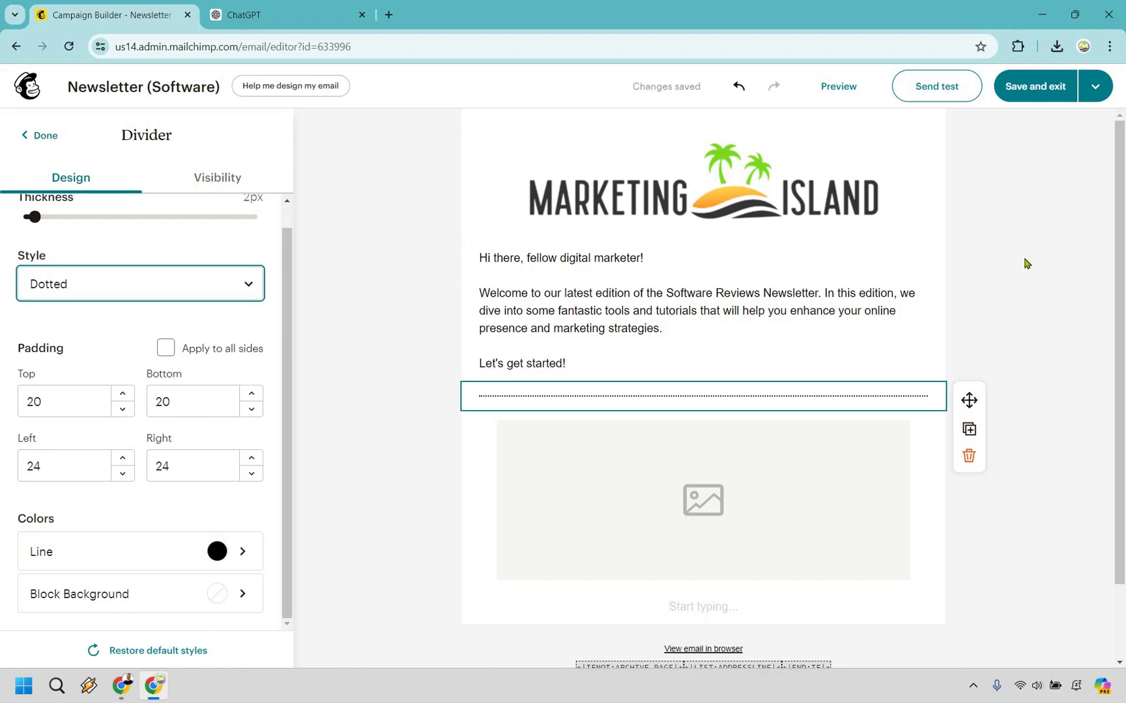
left_click(979, 266)
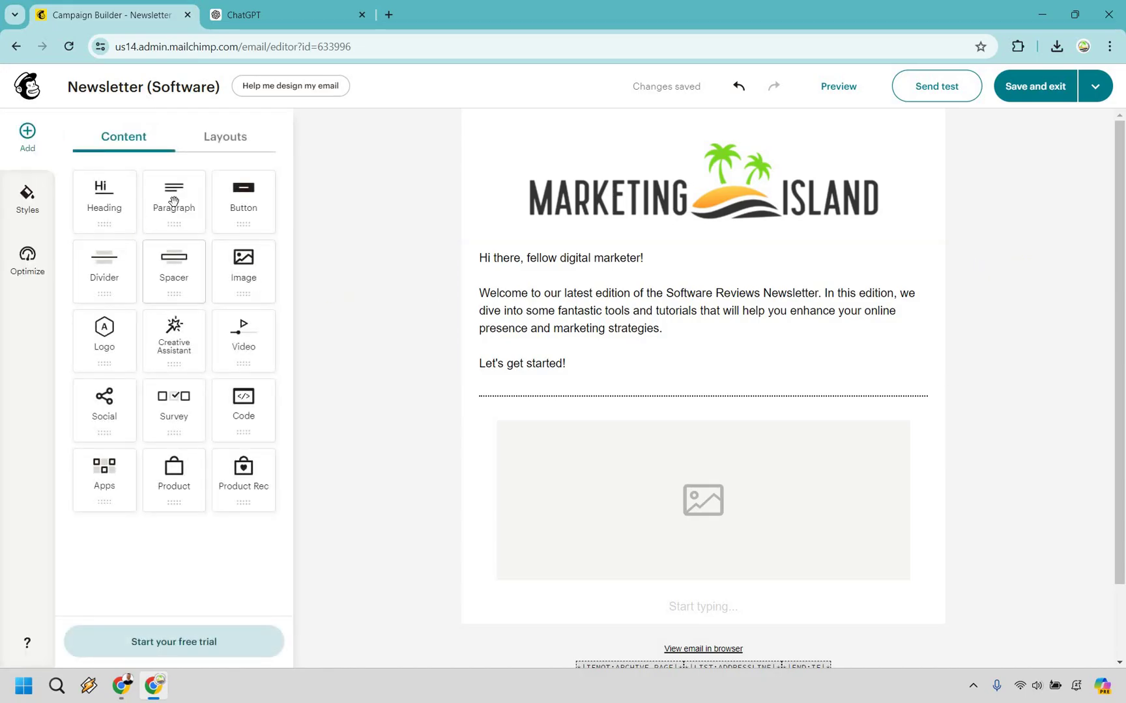
Step: Add a paragraph block above the image placeholder, then delete it again
left_click_drag(342, 308, 723, 497)
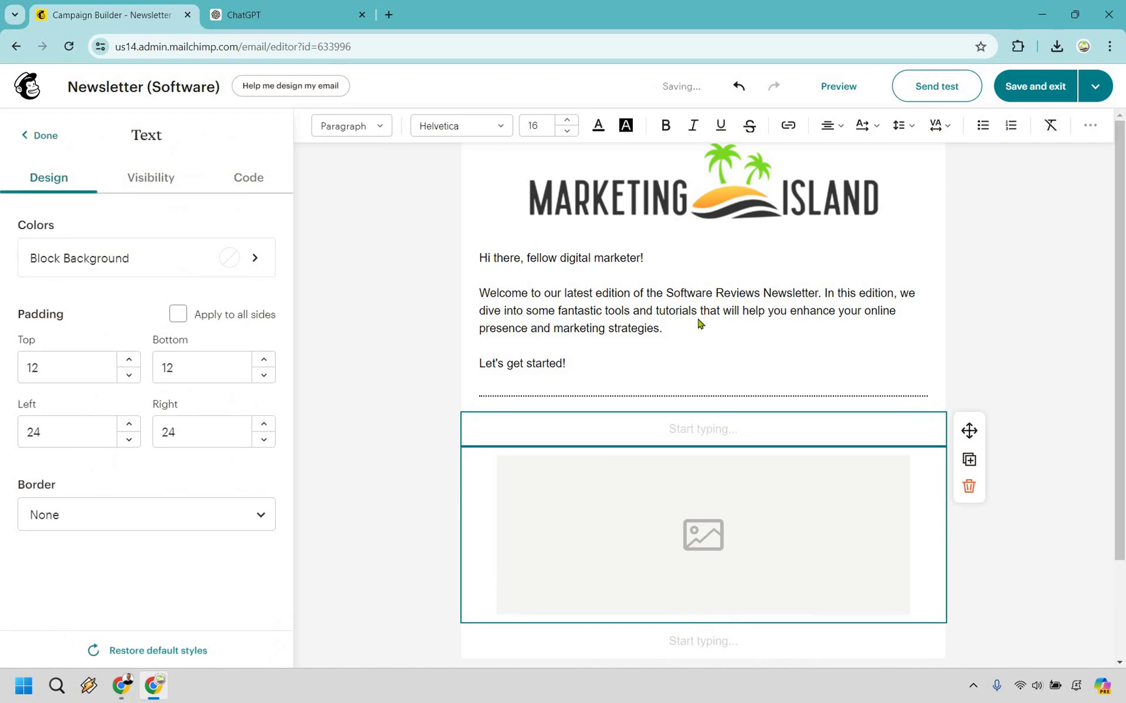
key("ctrl+Tab")
scroll(389, 261, "down", 1)
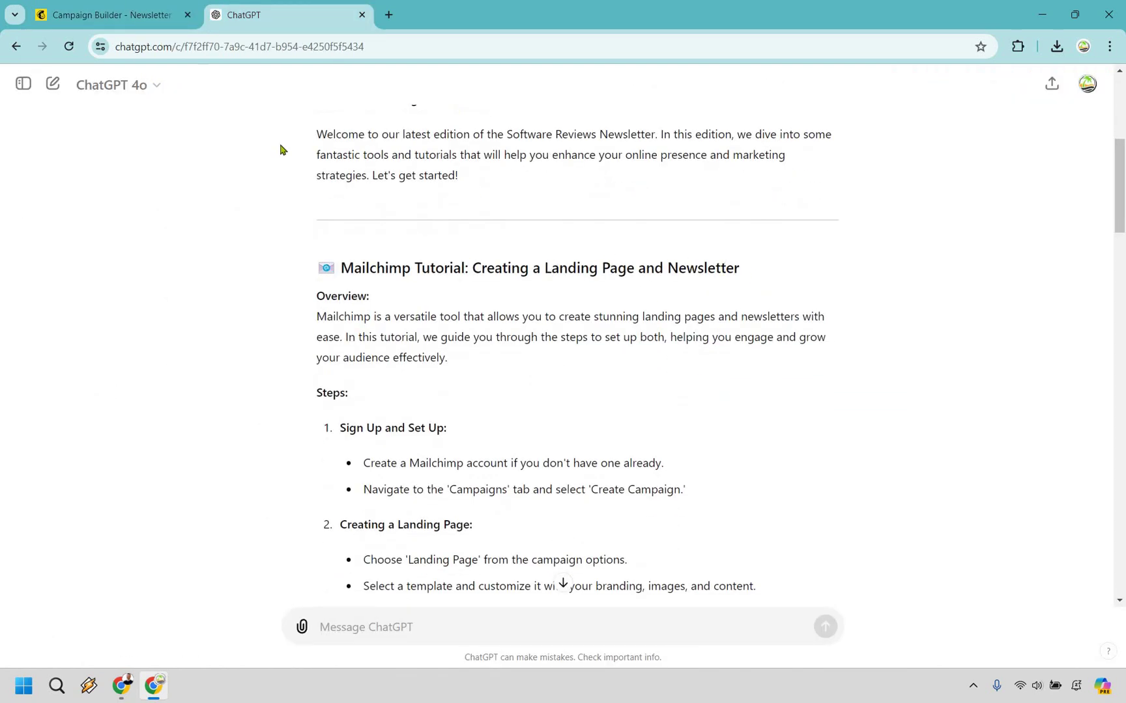
left_click(111, 14)
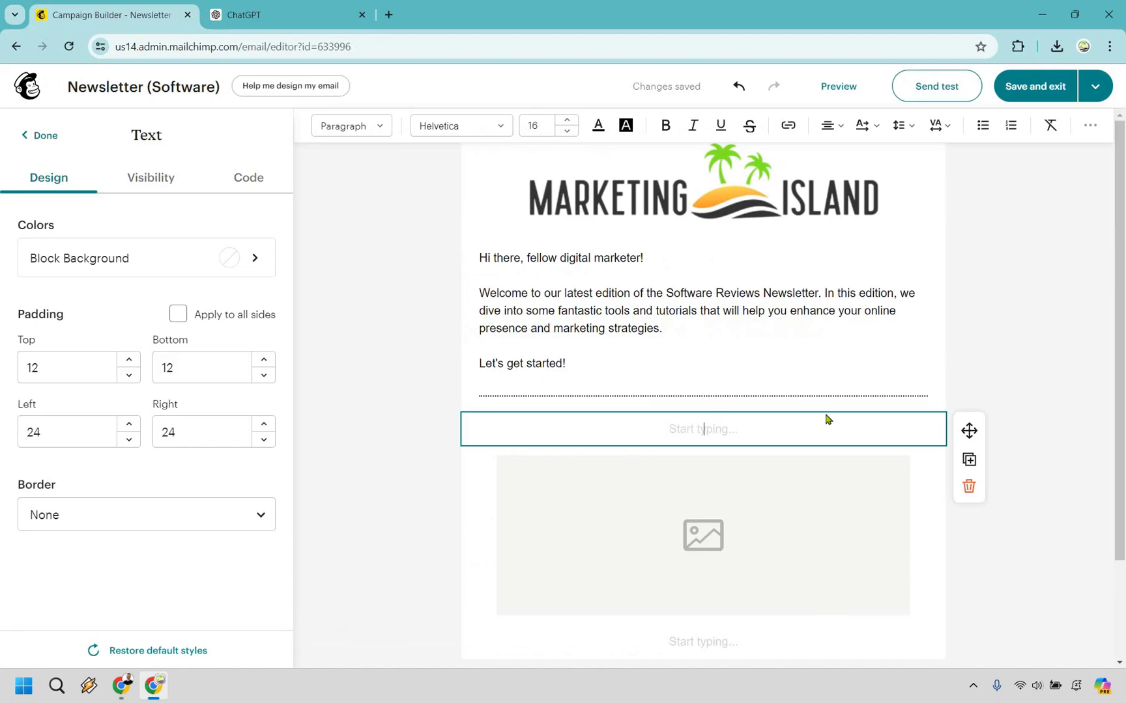
left_click(968, 488)
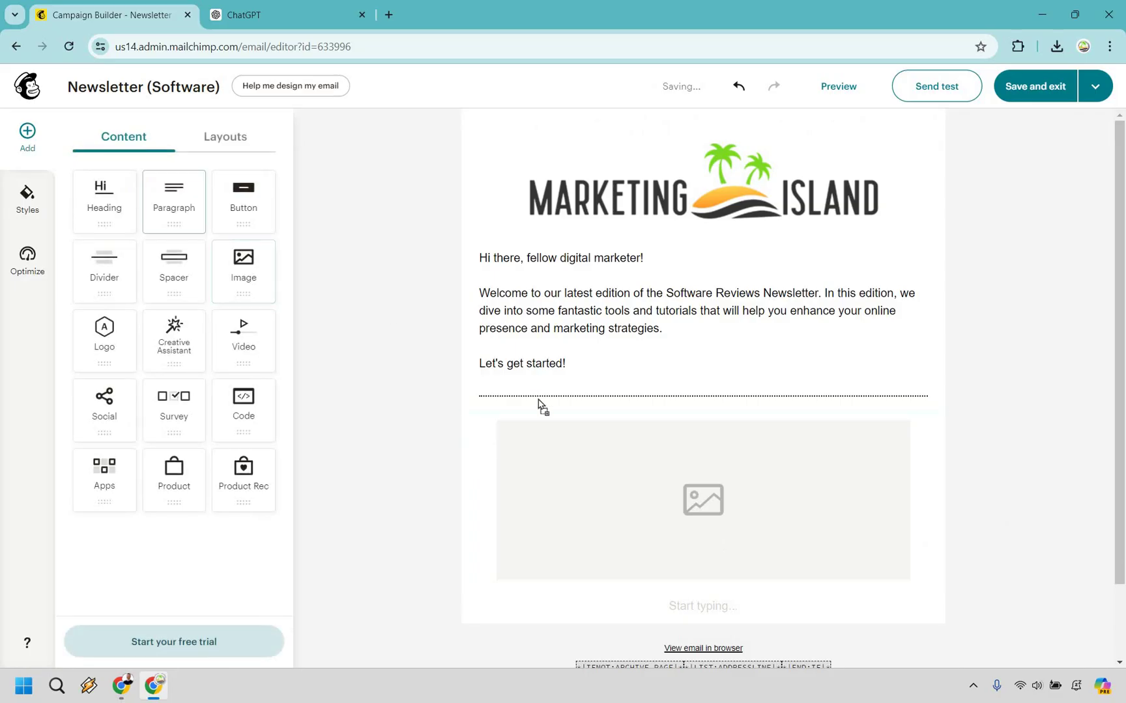
Step: Add a Heading block below the divider reading 'Mailchimp Tutorial: Creating a Landing Page and Newsletter'
left_click_drag(104, 195, 547, 411)
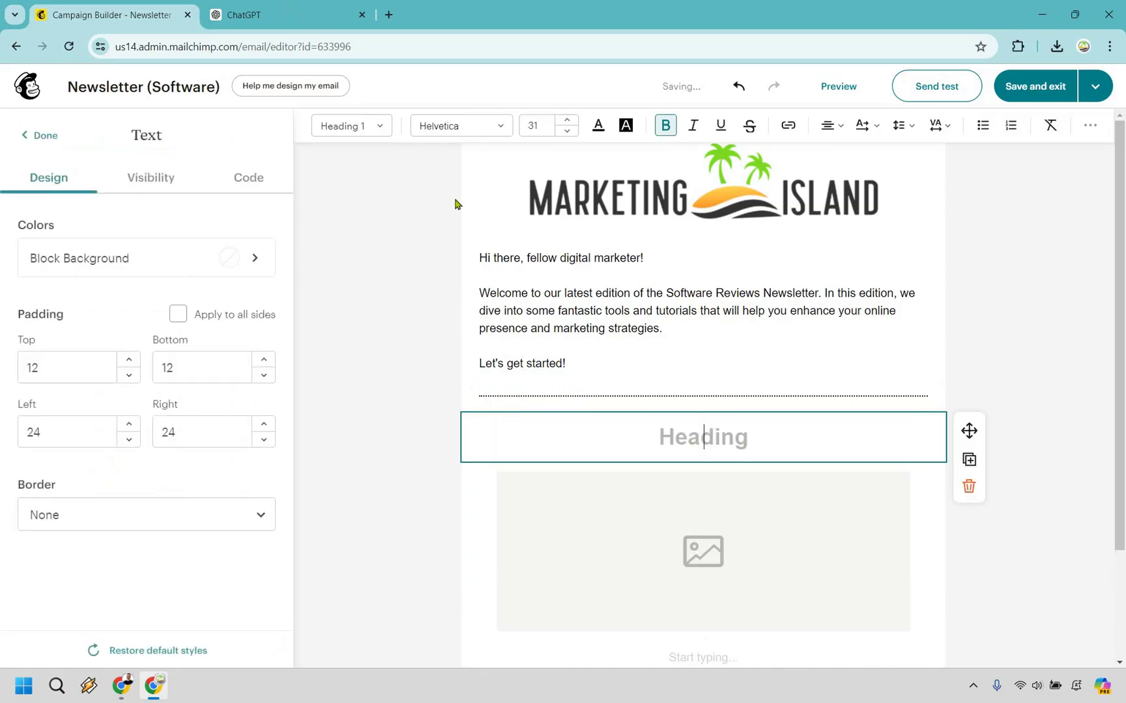
key("ctrl+Tab")
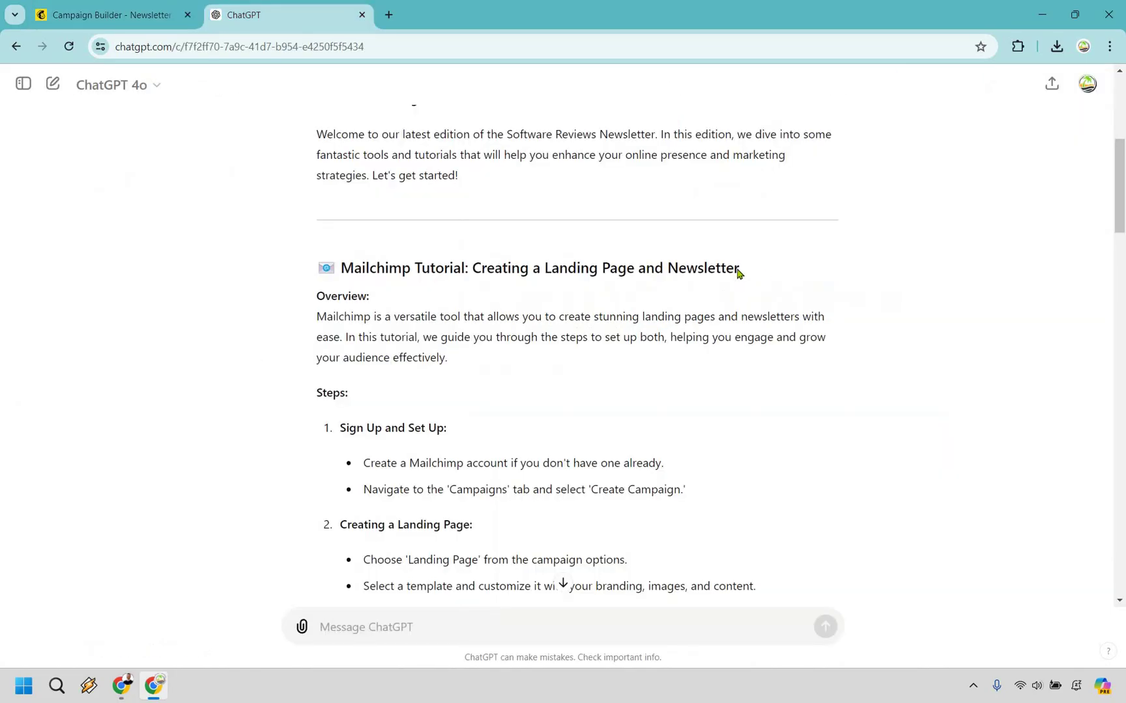
triple_click(324, 266)
key("ctrl+Tab")
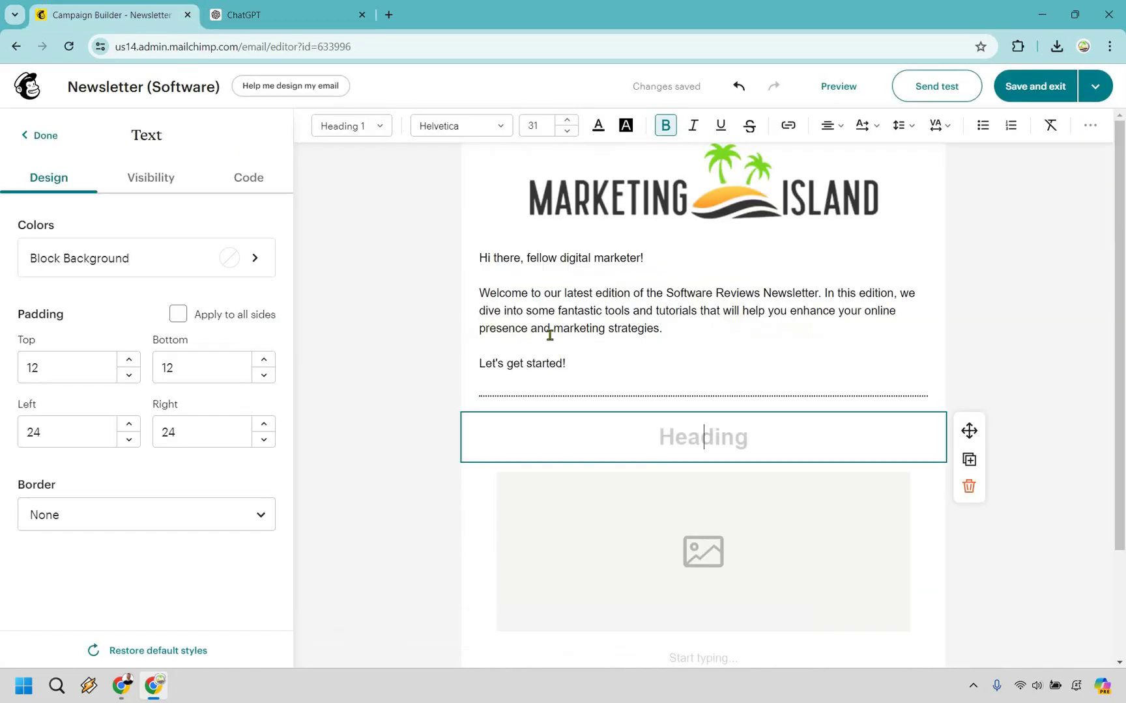
type("📧 Mailchimp Tutorial: Creating a Landing Page and Newsletter")
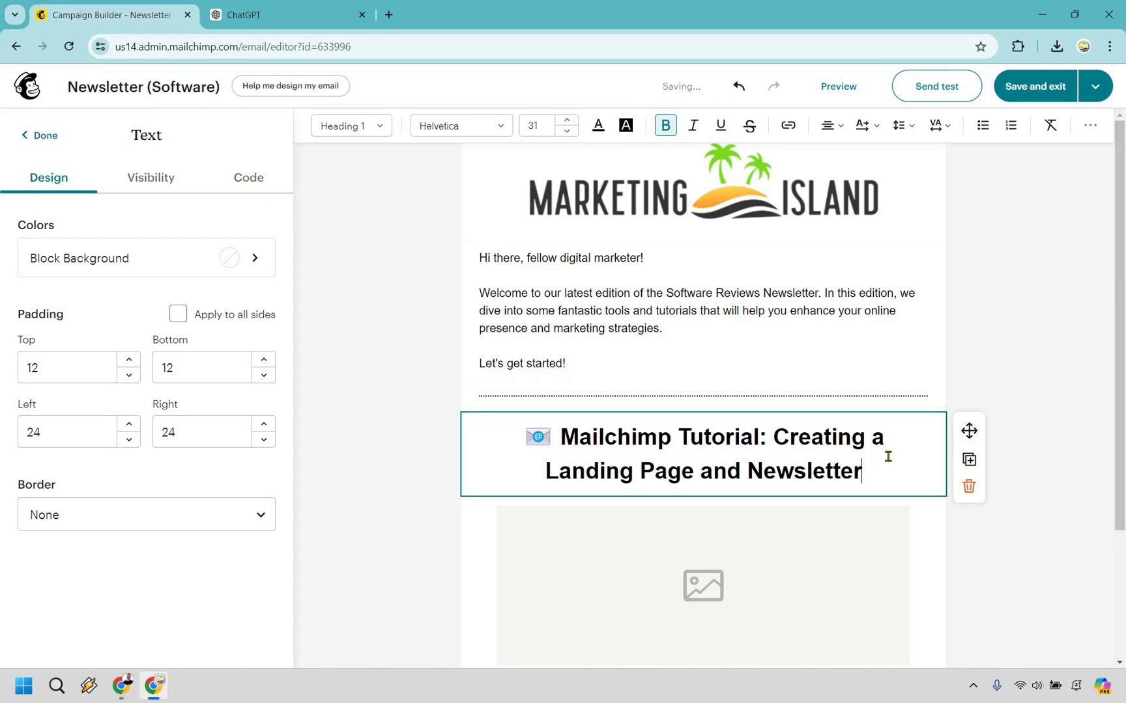
Step: Reduce the heading's font size to 18
key("ctrl+a")
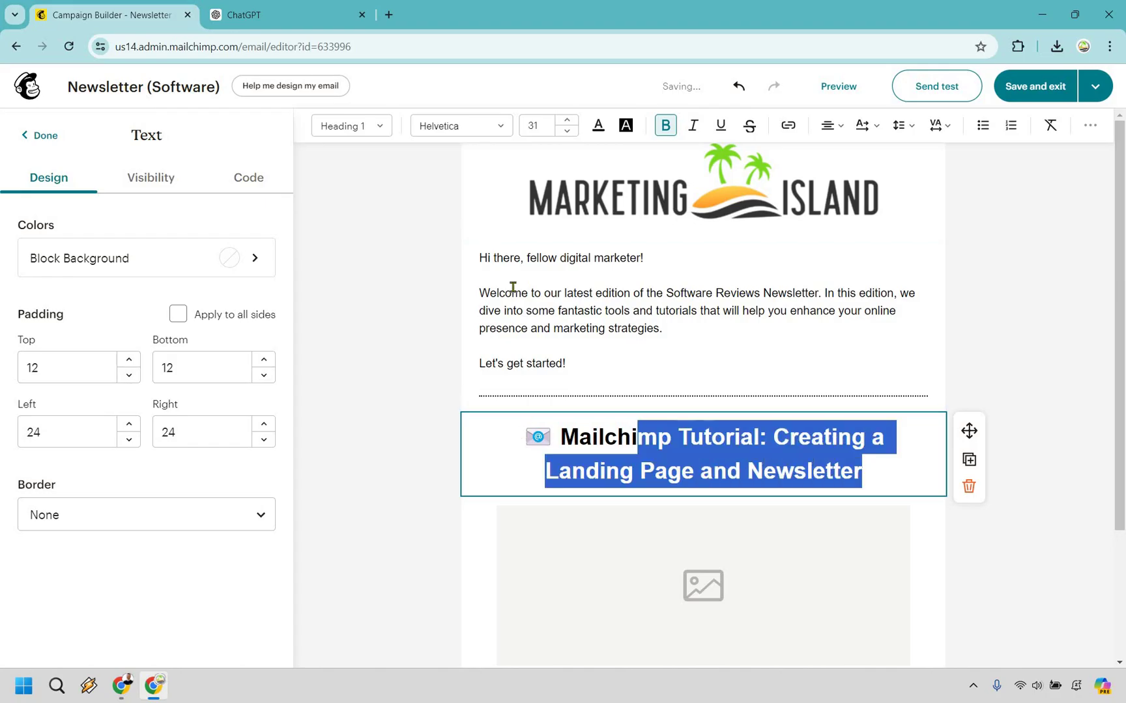
left_click(567, 133)
left_click(568, 133)
left_click(567, 133)
left_click(567, 132)
left_click(567, 132)
left_click(567, 133)
left_click(568, 132)
left_click(568, 133)
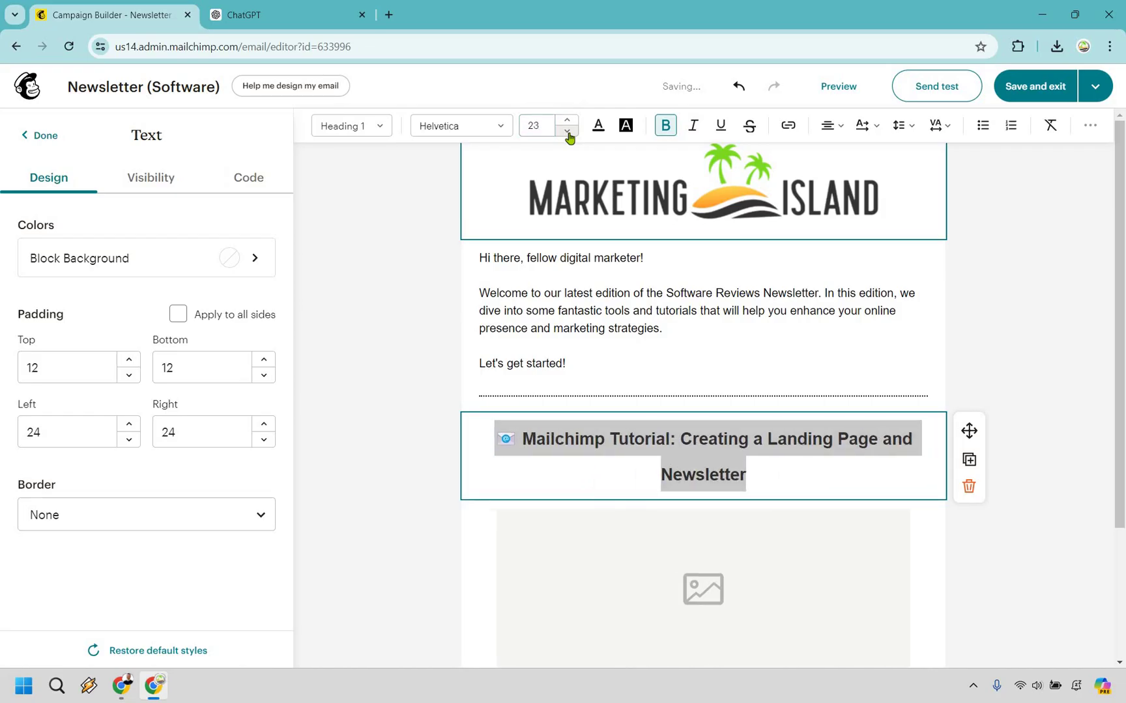
left_click(567, 132)
left_click(567, 132)
left_click(567, 132)
left_click(567, 132)
left_click(567, 132)
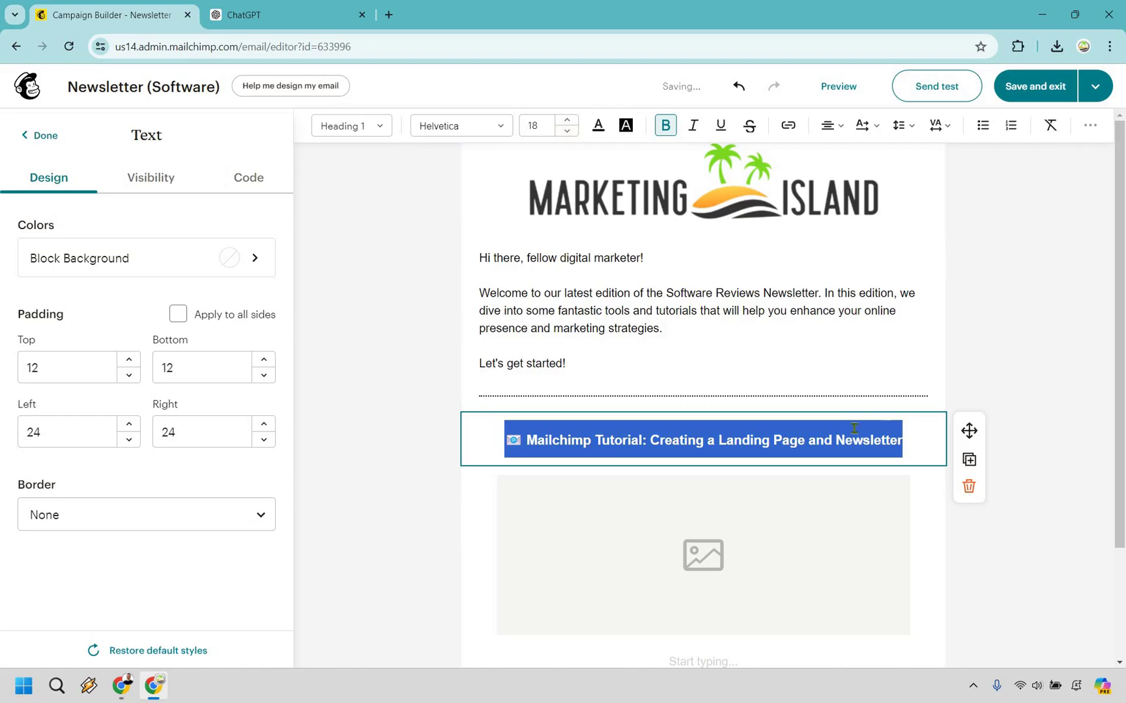
key("Escape")
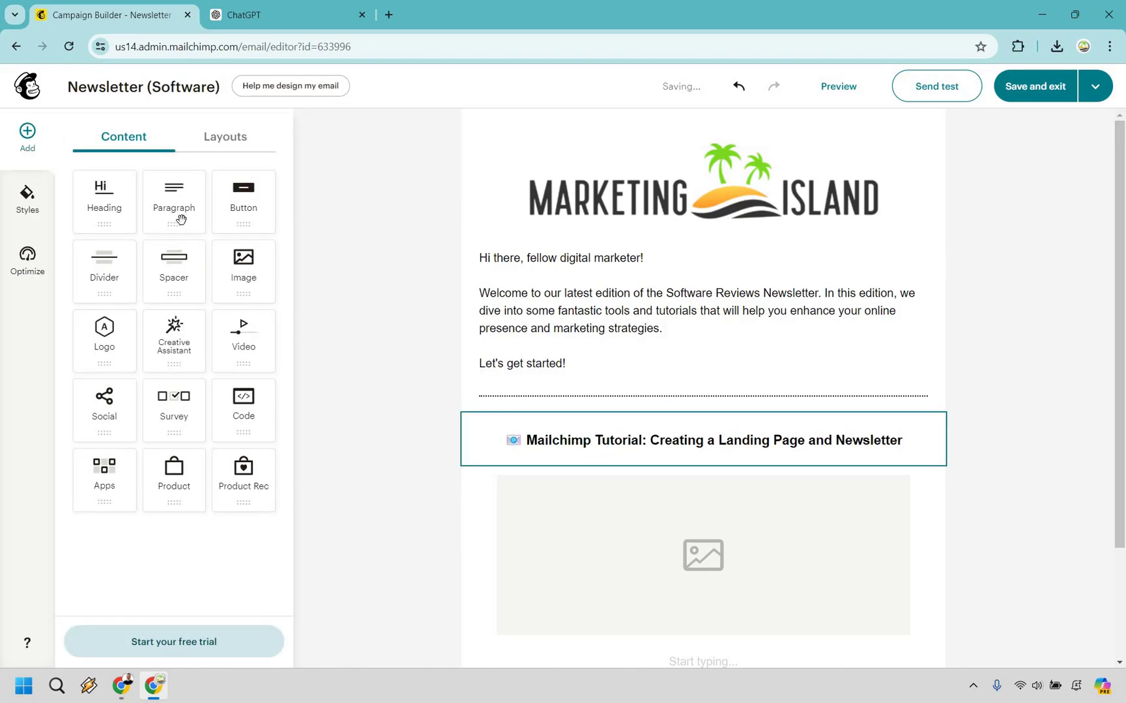
Step: Add a Paragraph block under the heading with the tutorial text copied from ChatGPT
left_click_drag(181, 220, 630, 494)
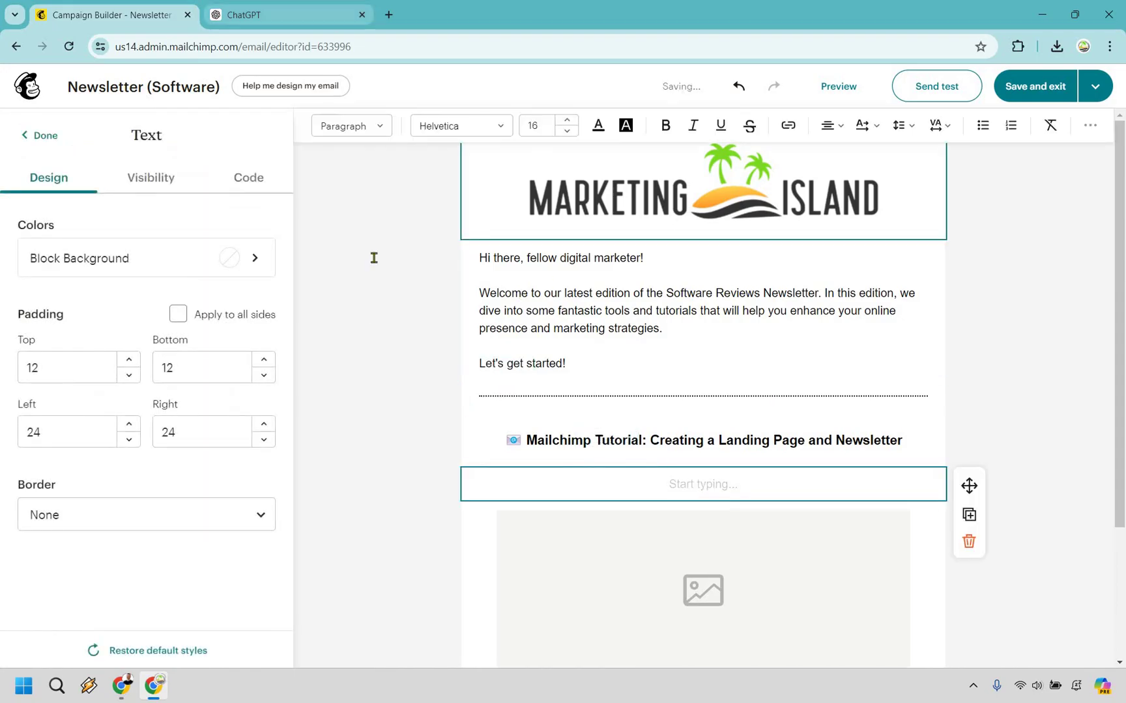
key("ctrl+Tab")
scroll(317, 222, "down", 1)
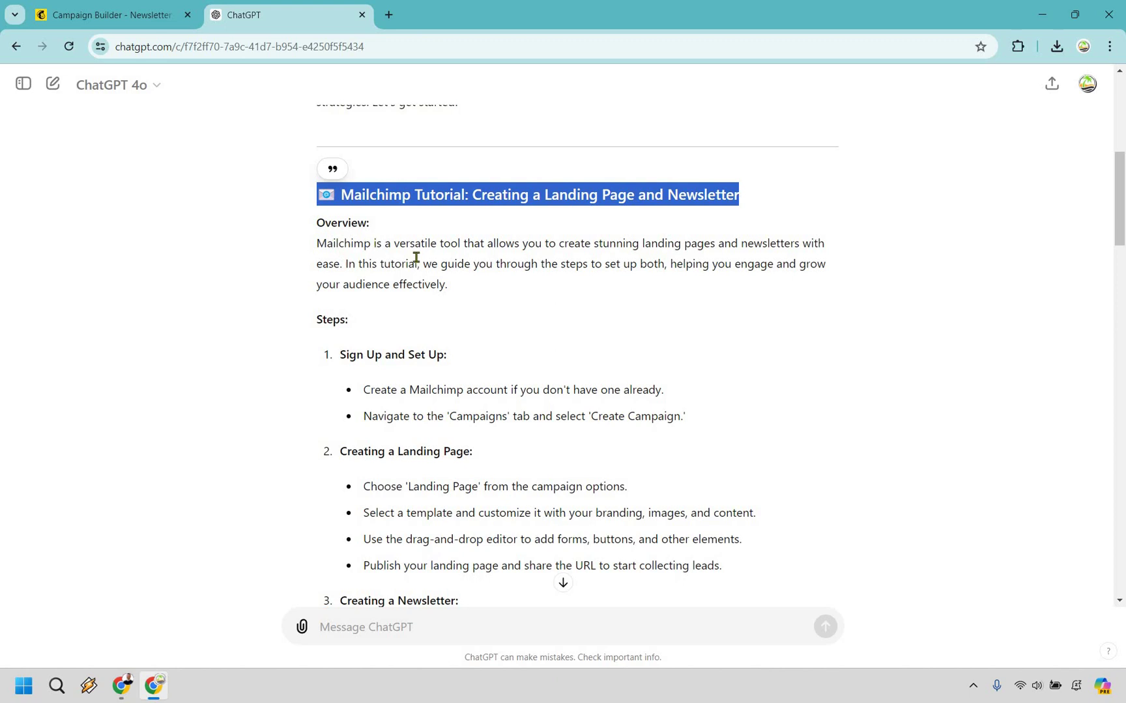
left_click_drag(317, 222, 529, 419)
scroll(465, 314, "down", 5)
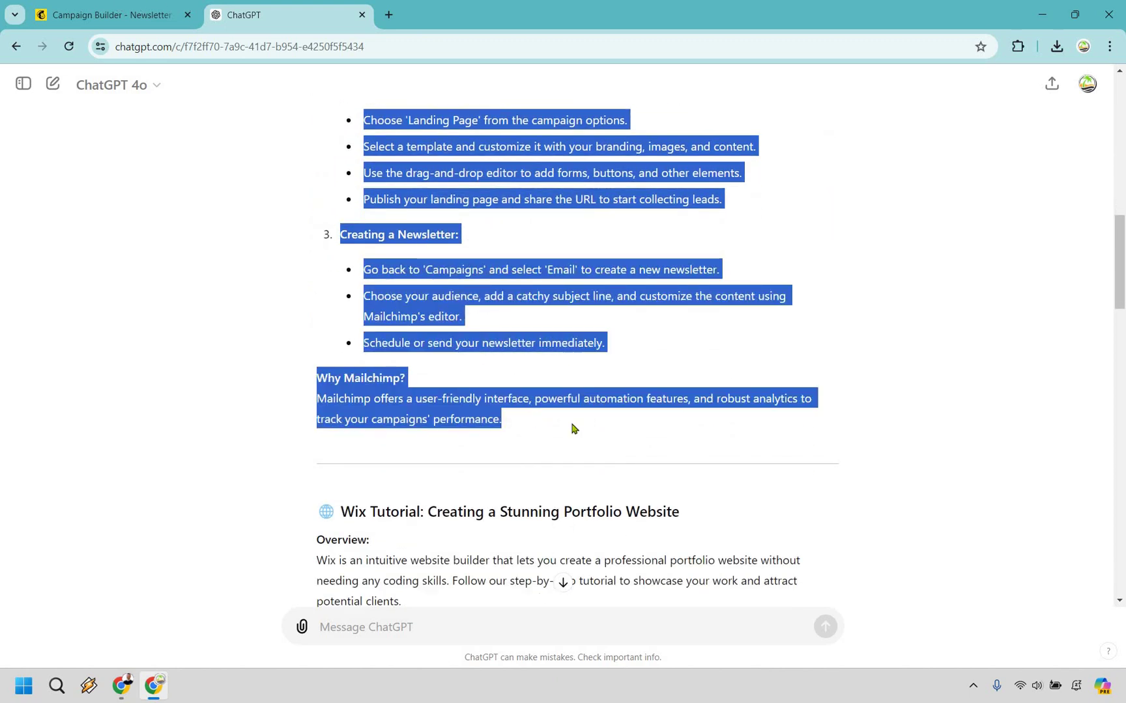
key("ctrl+c")
key("ctrl+Tab")
left_click(728, 498)
key("ctrl+v")
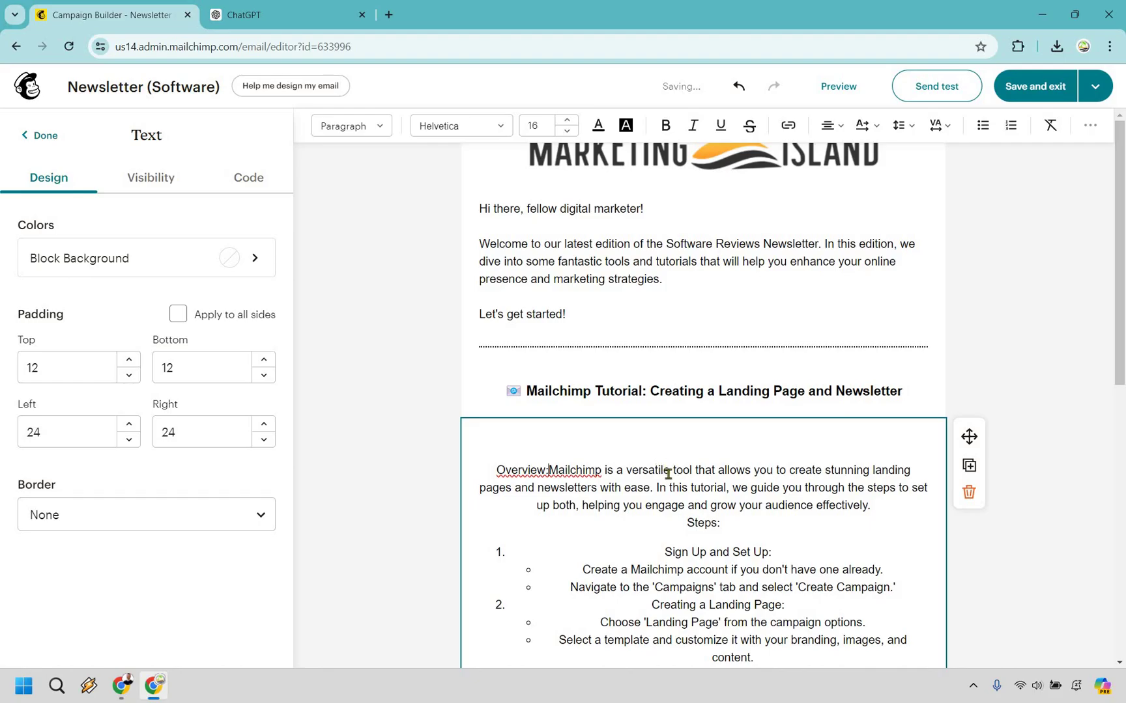
Step: Remove the empty lines above Overview: and left-align the tutorial text
key("Return")
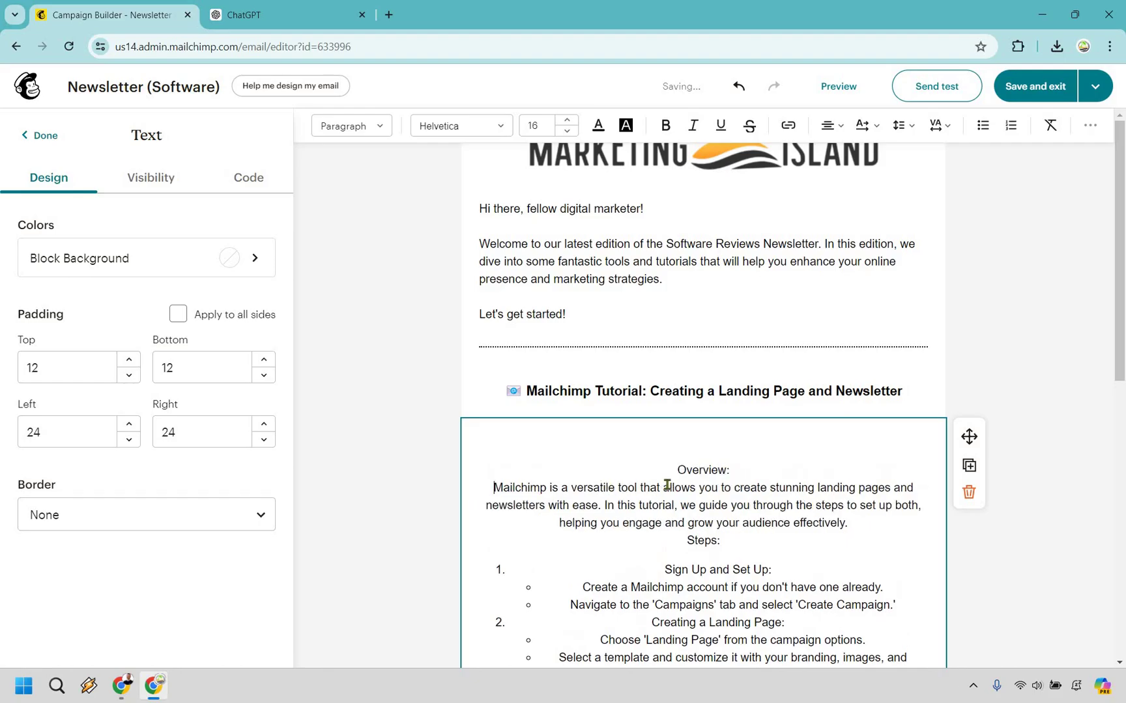
left_click(694, 460)
key("BackSpace")
key("BackSpace")
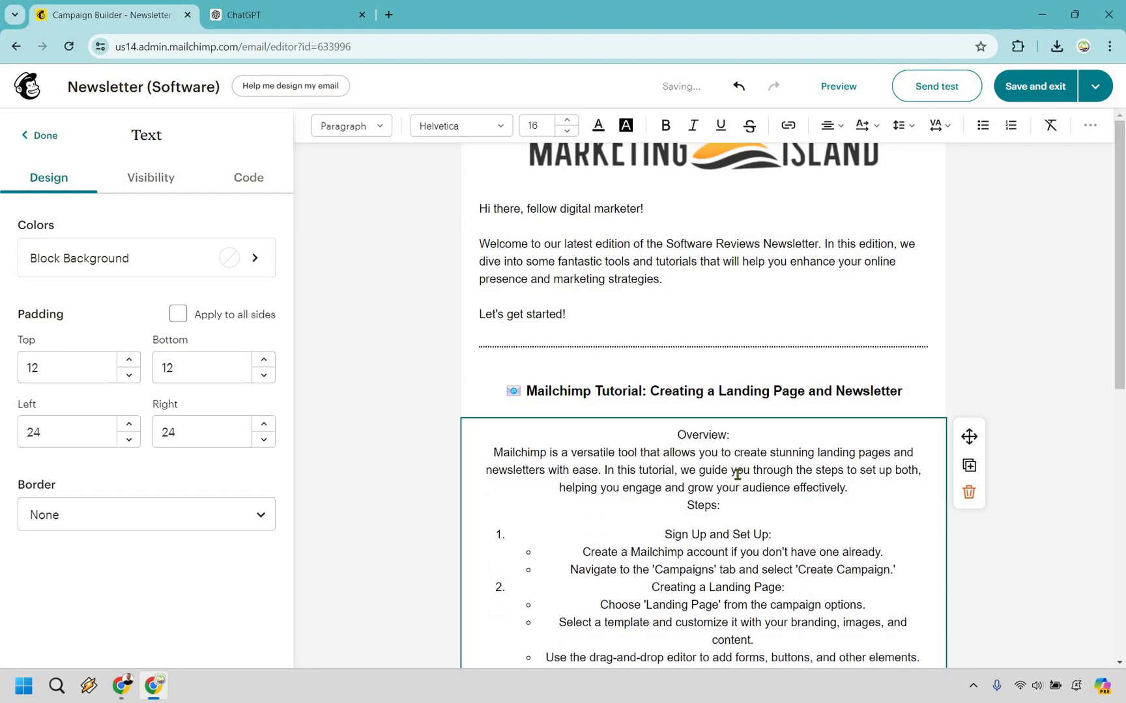
scroll(737, 474, "down", 3)
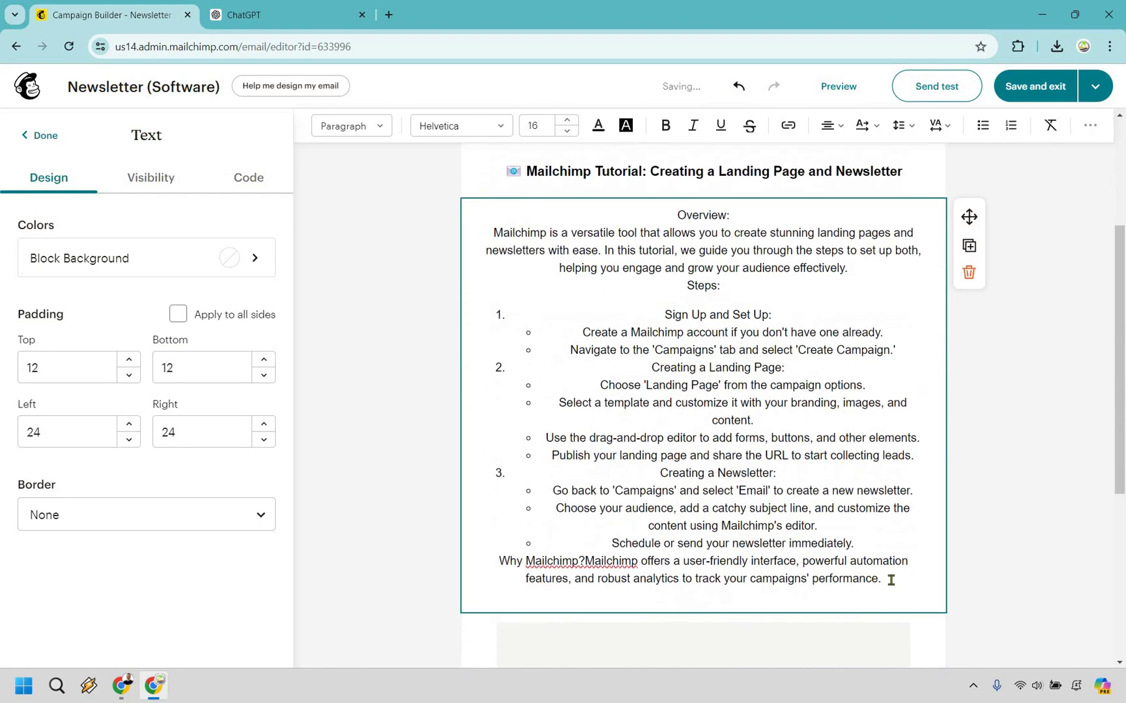
key("ctrl+a")
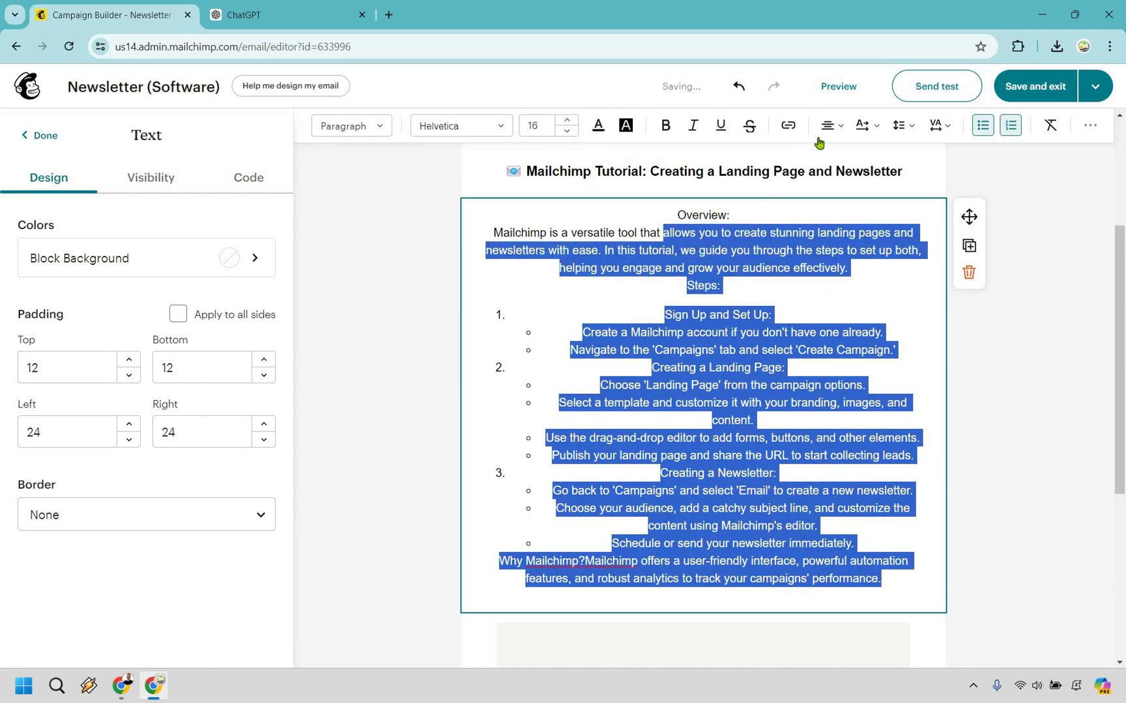
left_click(831, 125)
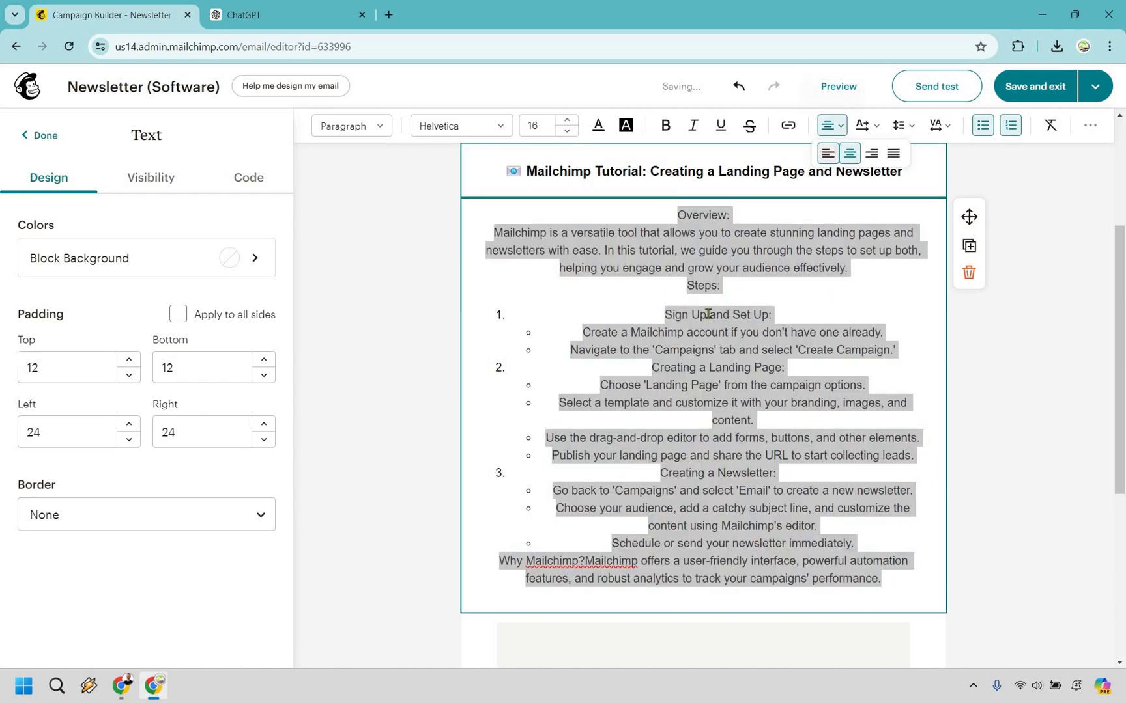
left_click(828, 153)
left_click(681, 303)
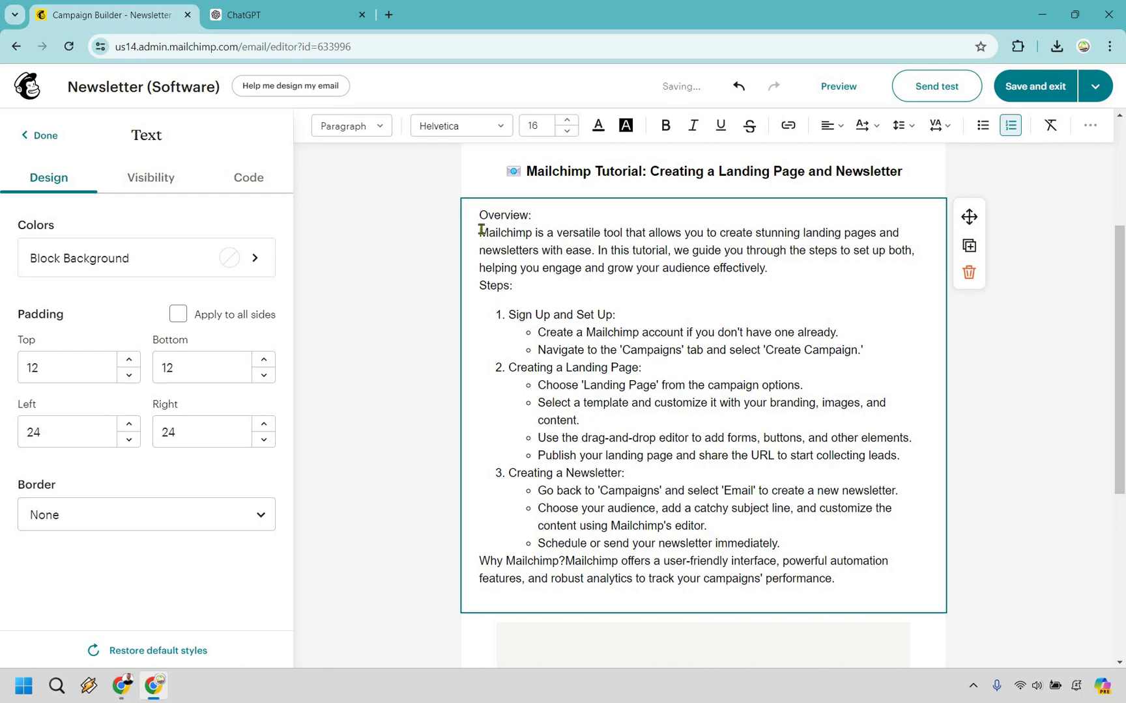
Step: Bold the Overview: label and add a blank line after it
key("ctrl+Tab")
left_click(535, 364)
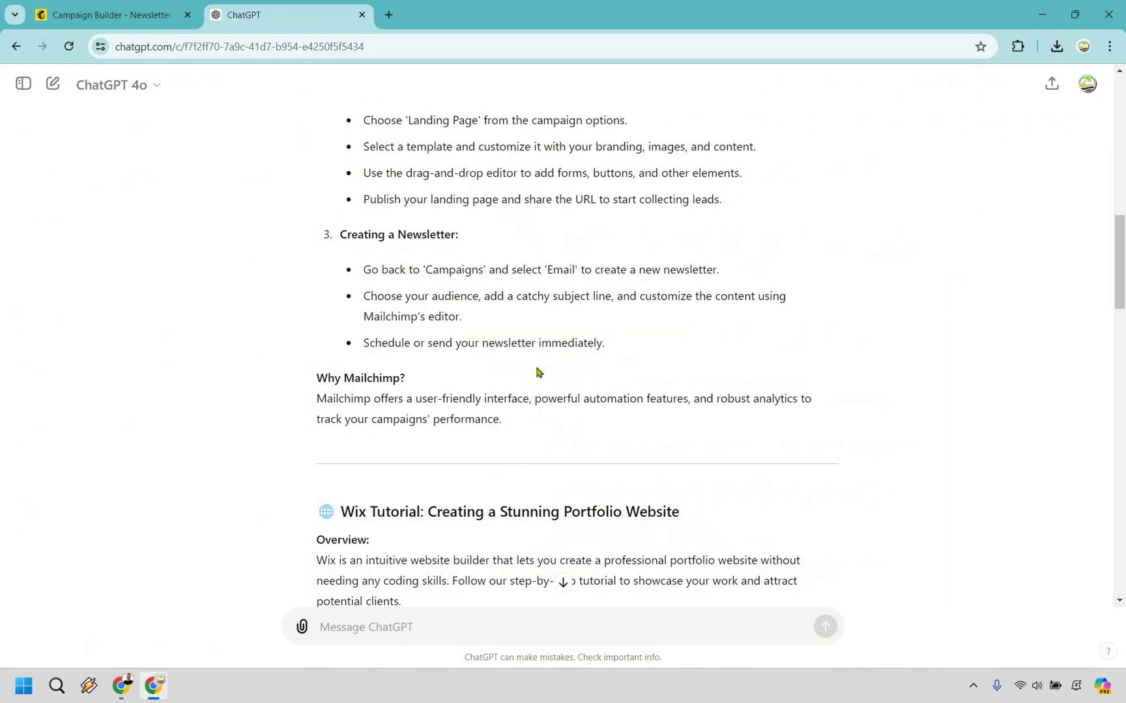
scroll(364, 214, "up", 10)
scroll(339, 281, "down", 2)
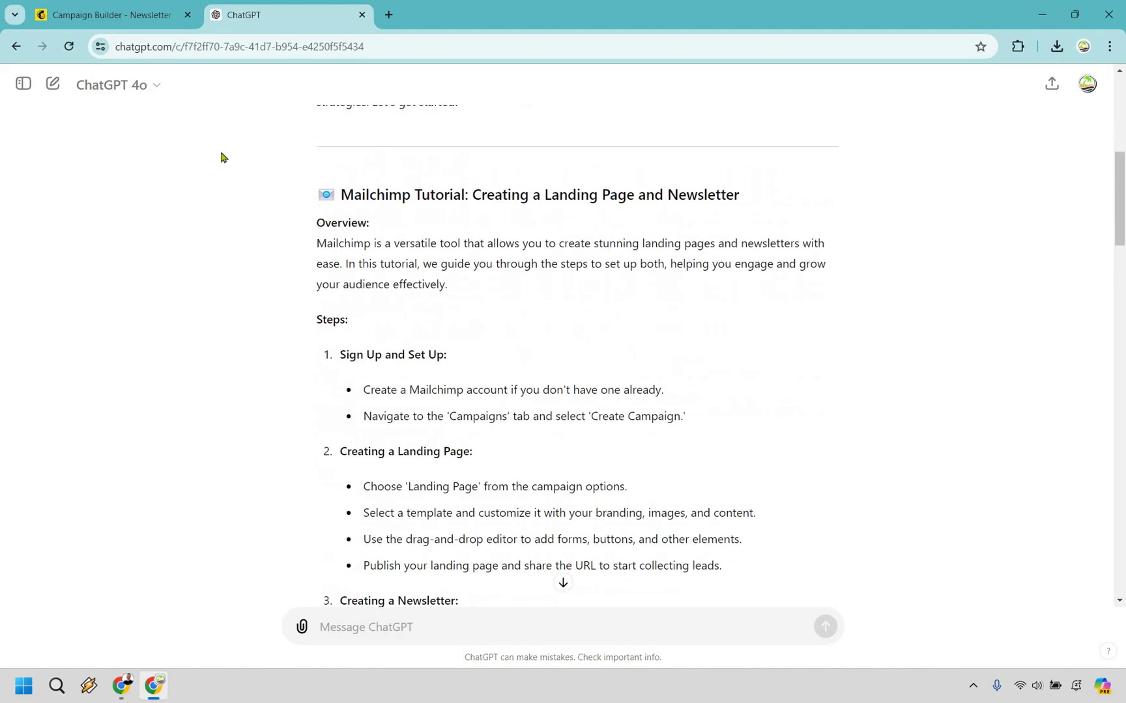
key("ctrl+Tab")
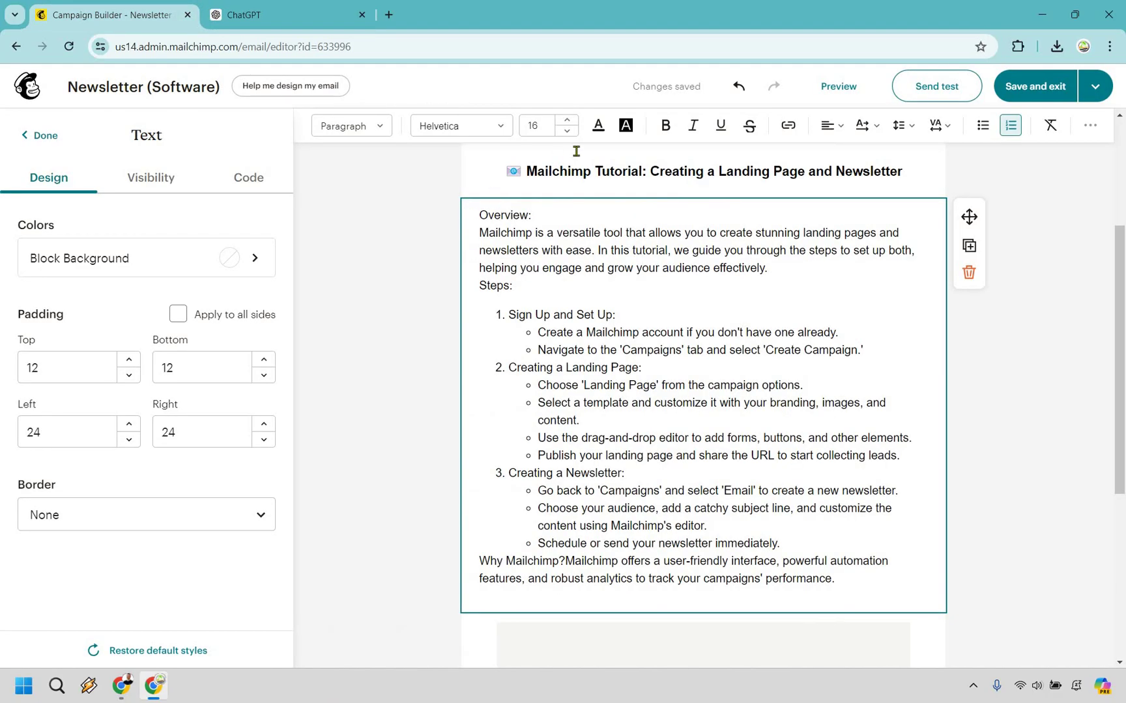
triple_click(578, 213)
key("ctrl+b")
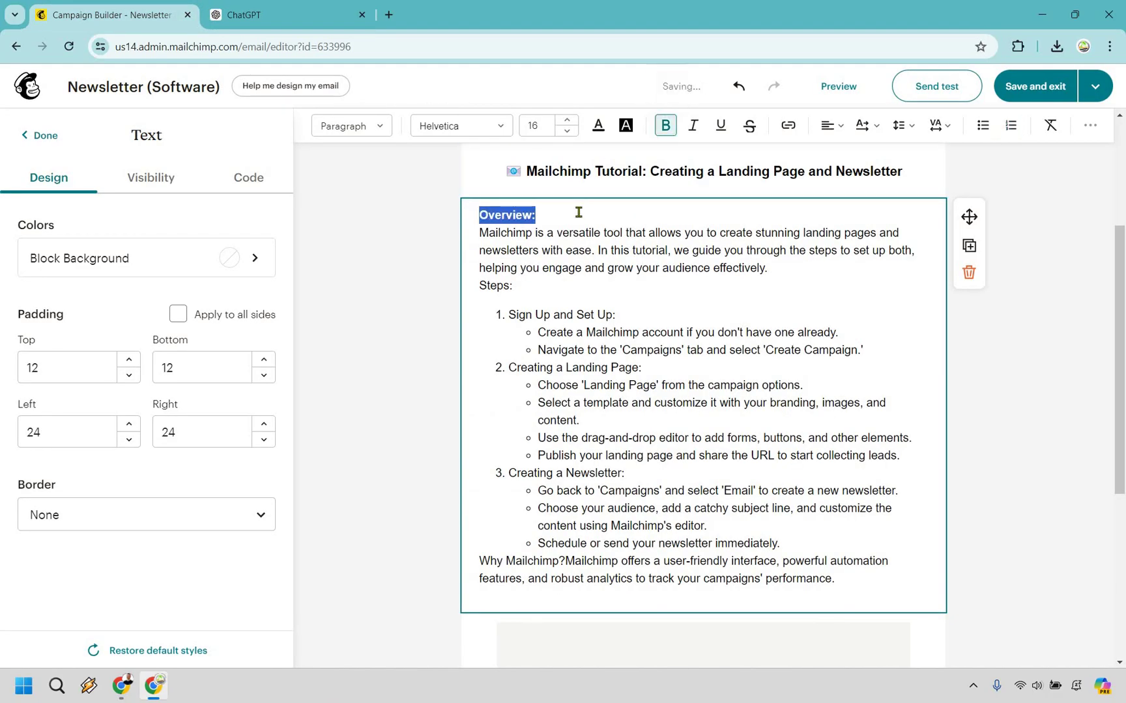
left_click(579, 213)
key("Return")
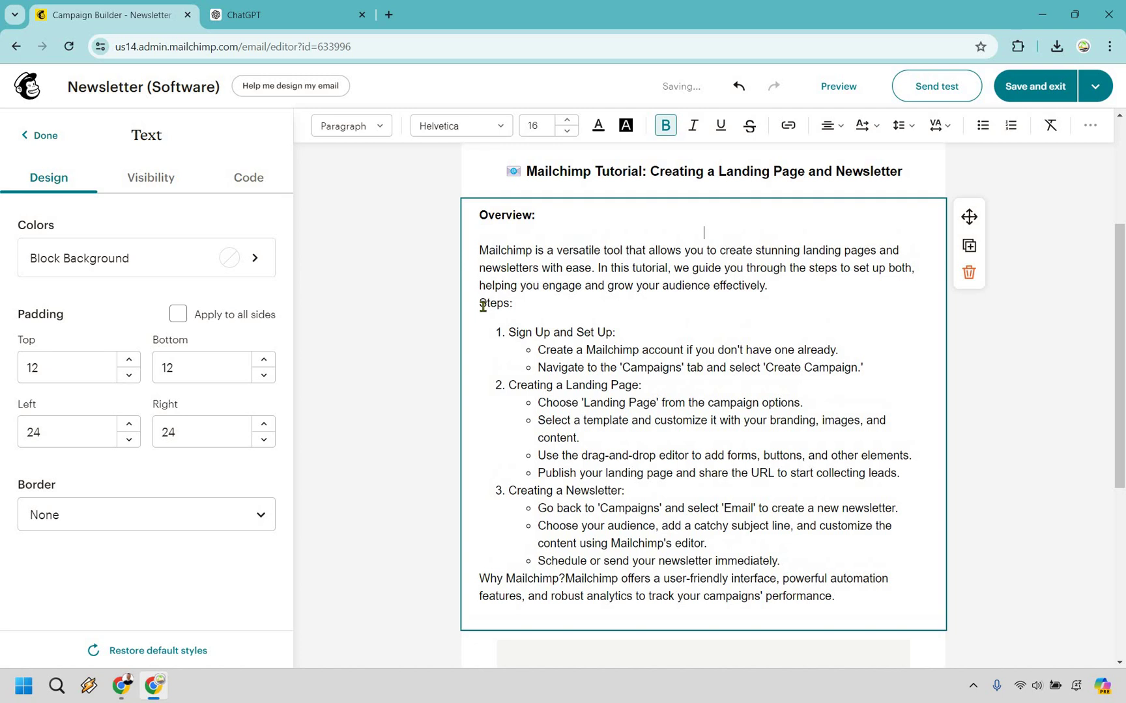
Step: Bold the Steps: and Why Mailchimp? labels, setting each apart with blank lines
left_click(456, 321)
key("Return")
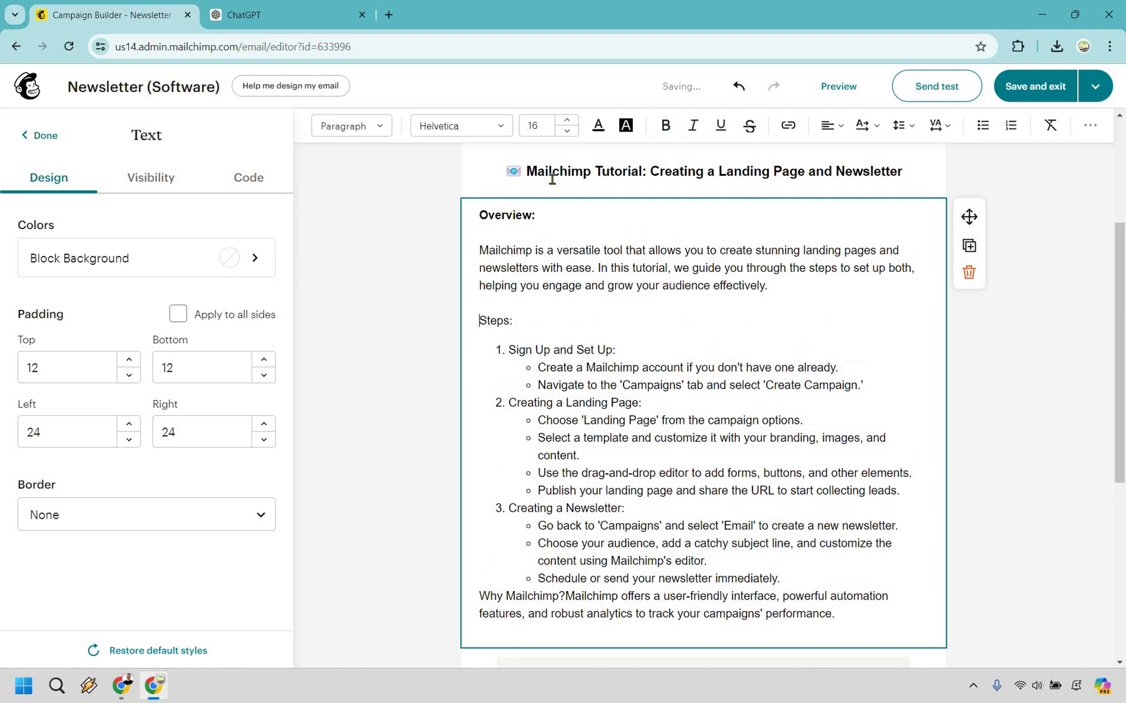
key("shift+End")
key("ctrl+b")
scroll(483, 451, "down", 2)
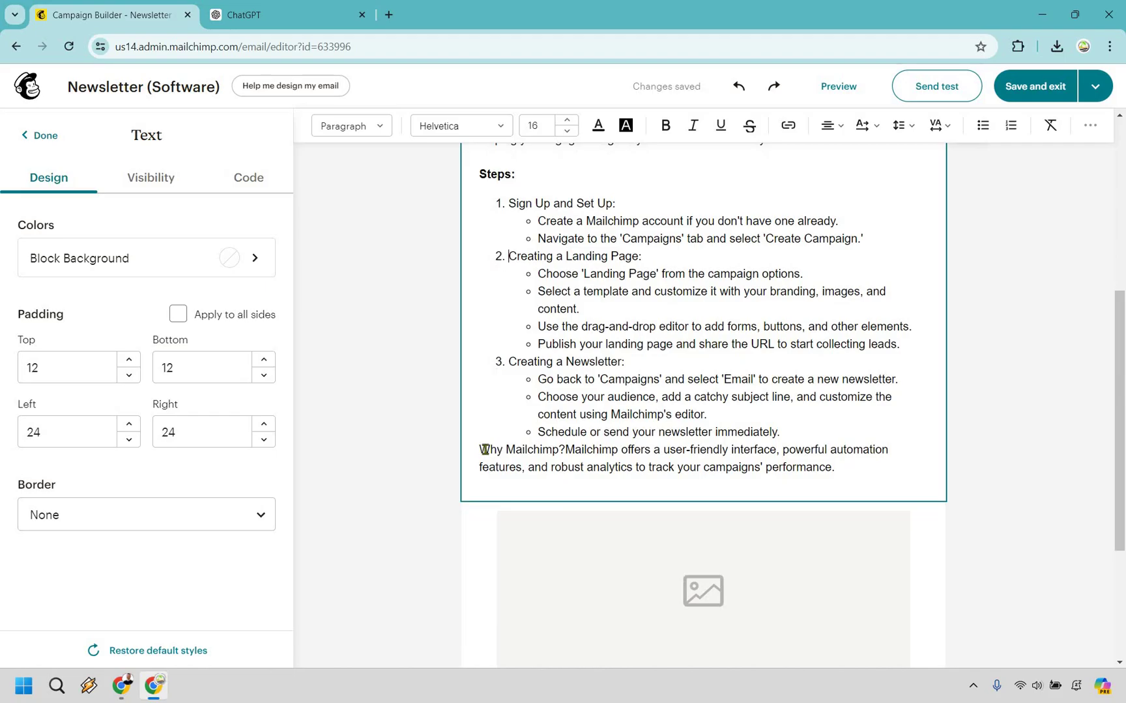
left_click(484, 450)
key("Return")
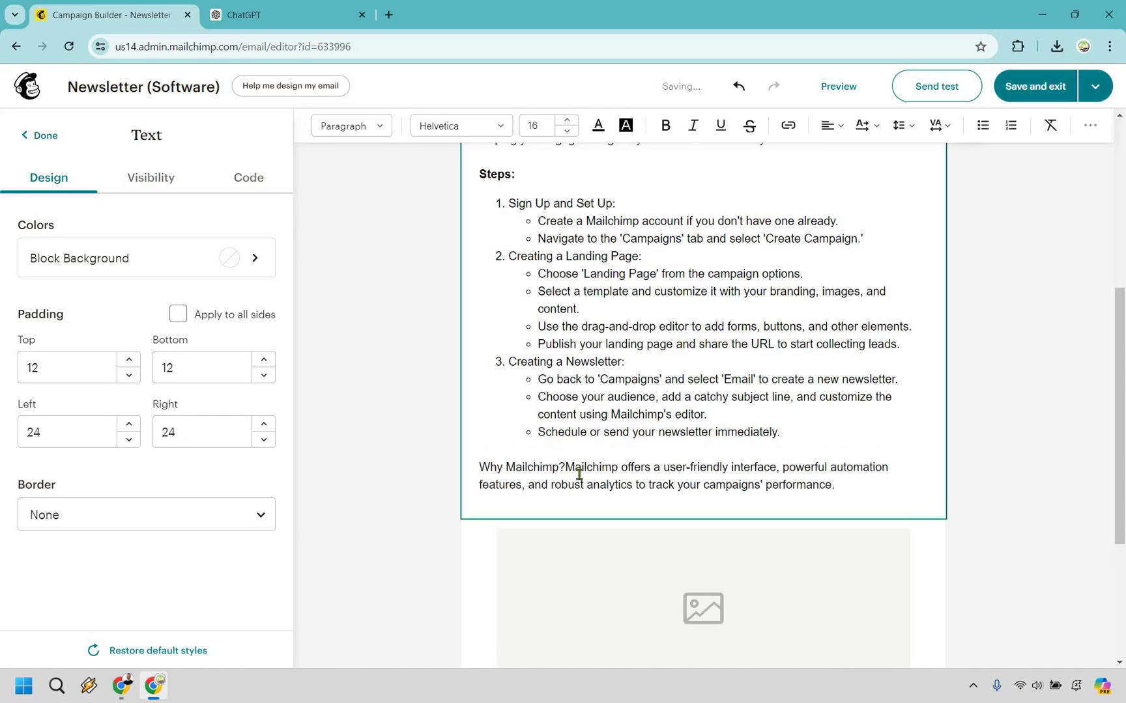
left_click(565, 467)
key("Return")
key("Return")
key("ctrl+shift+Left")
key("ctrl+shift+Left")
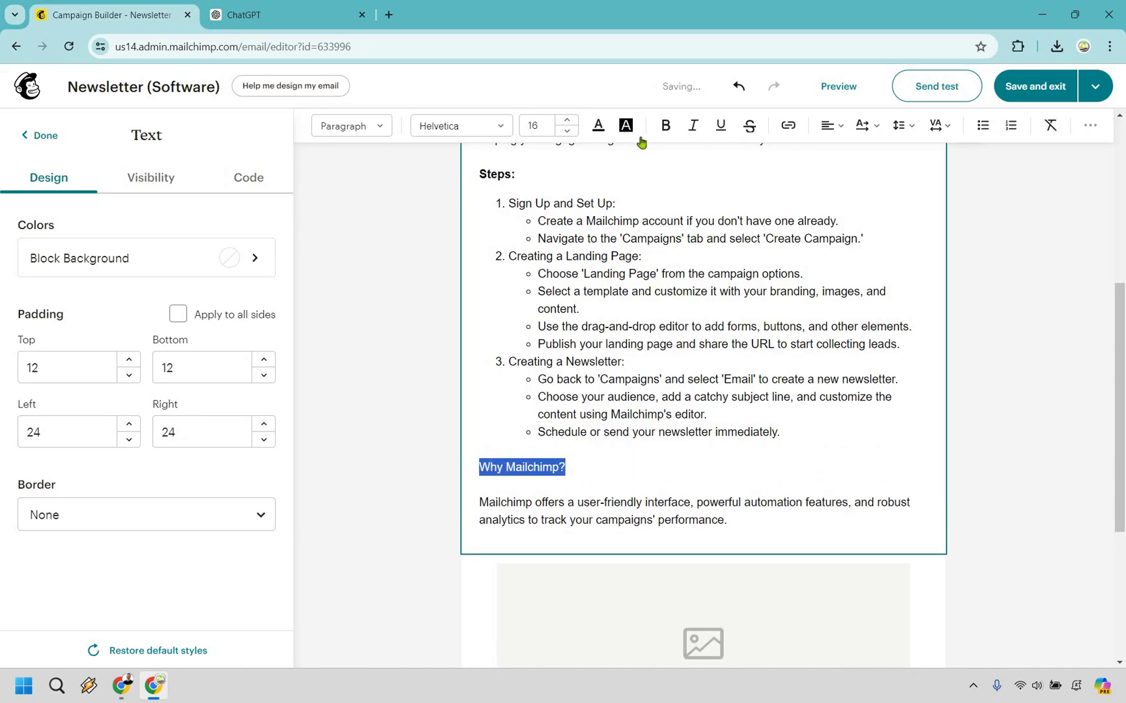
key("ctrl+b")
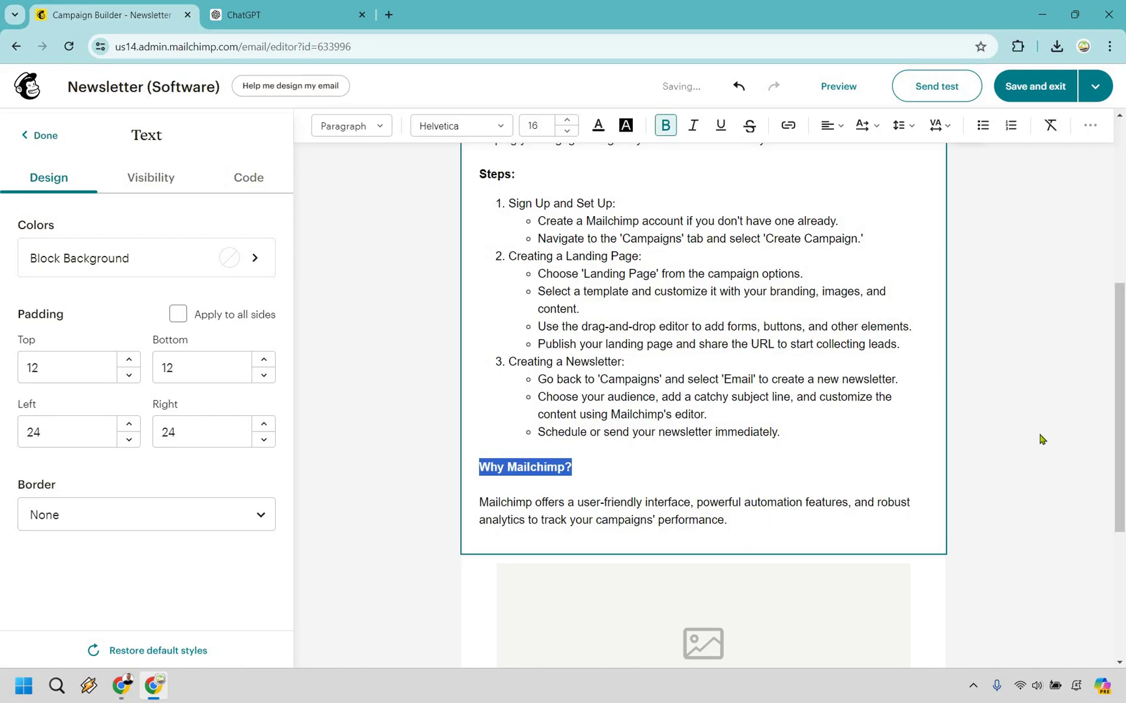
key("ctrl+End")
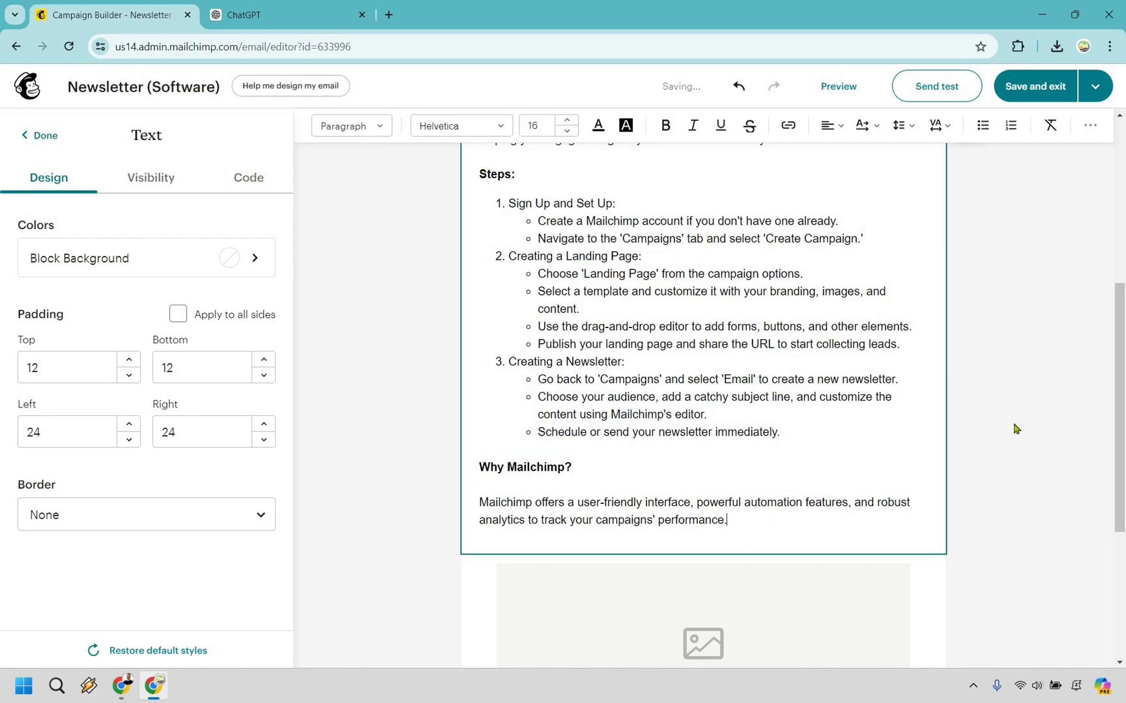
Step: Start 'In this tutorial' as a second overview paragraph
left_click(1009, 427)
scroll(716, 369, "up", 3)
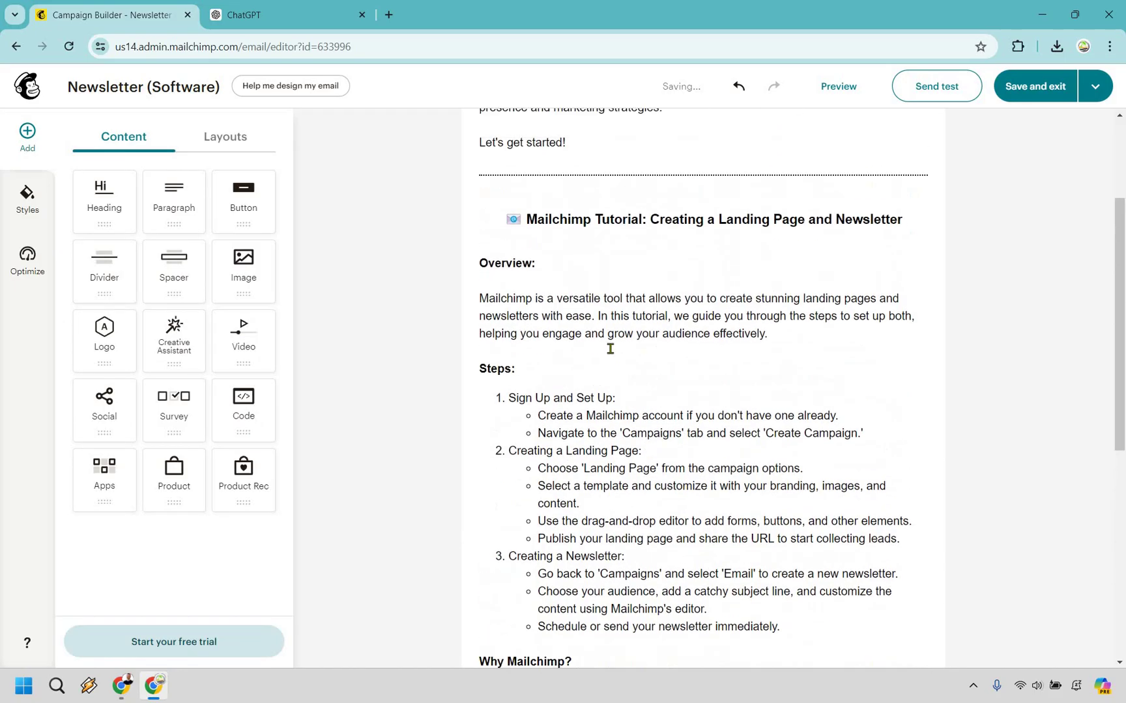
left_click(610, 349)
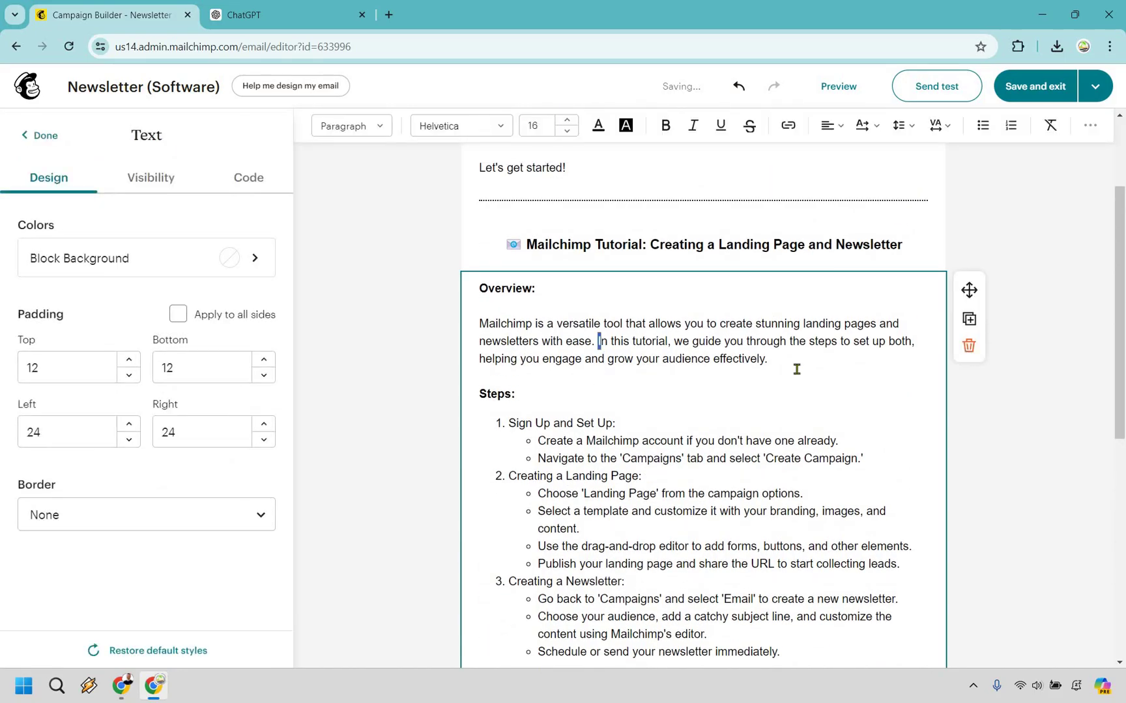
key("Return")
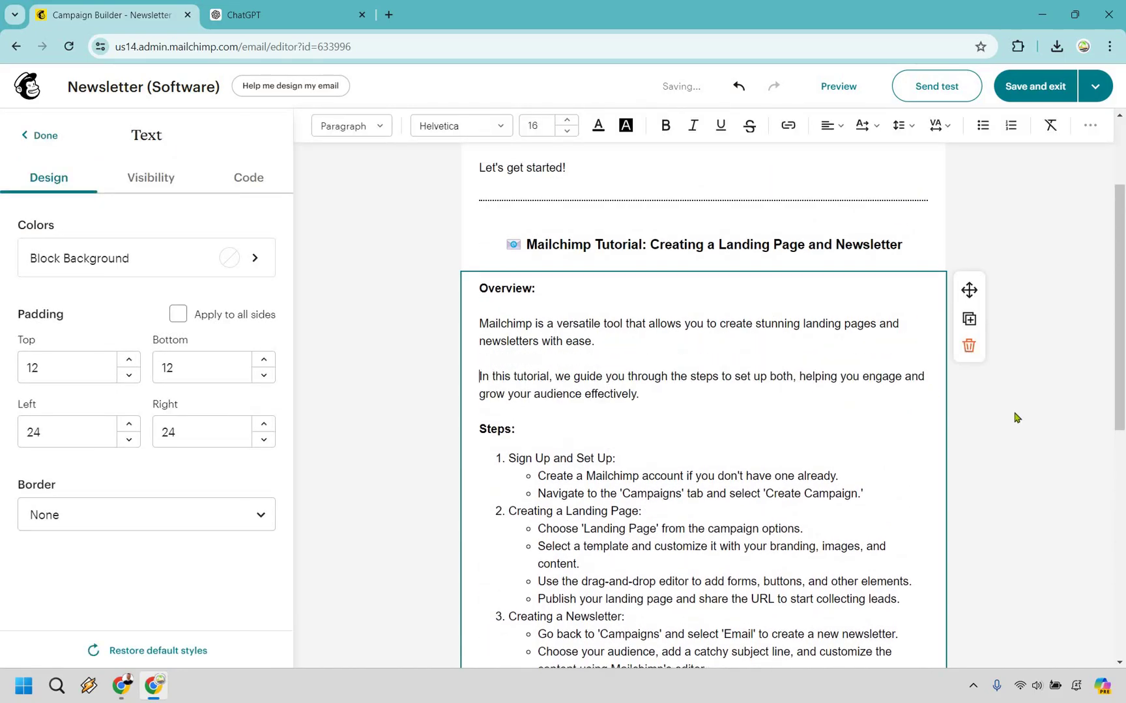
key("Escape")
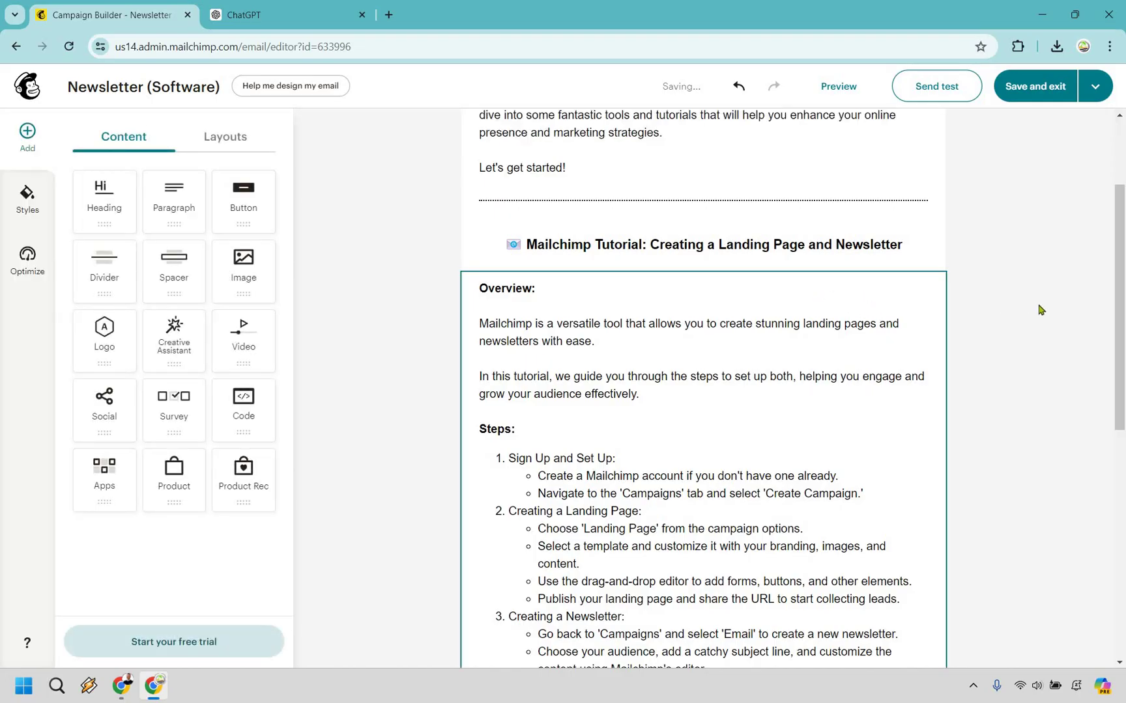
scroll(1039, 311, "down", 6)
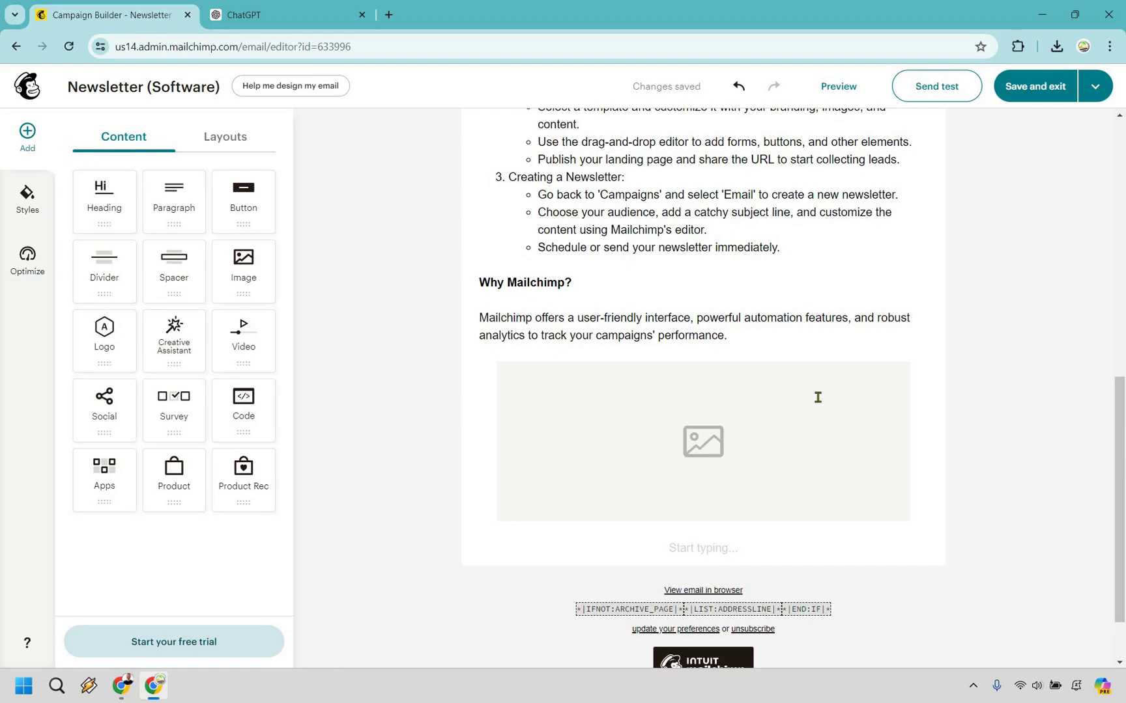
scroll(1072, 315, "up", 5)
scroll(673, 329, "down", 3)
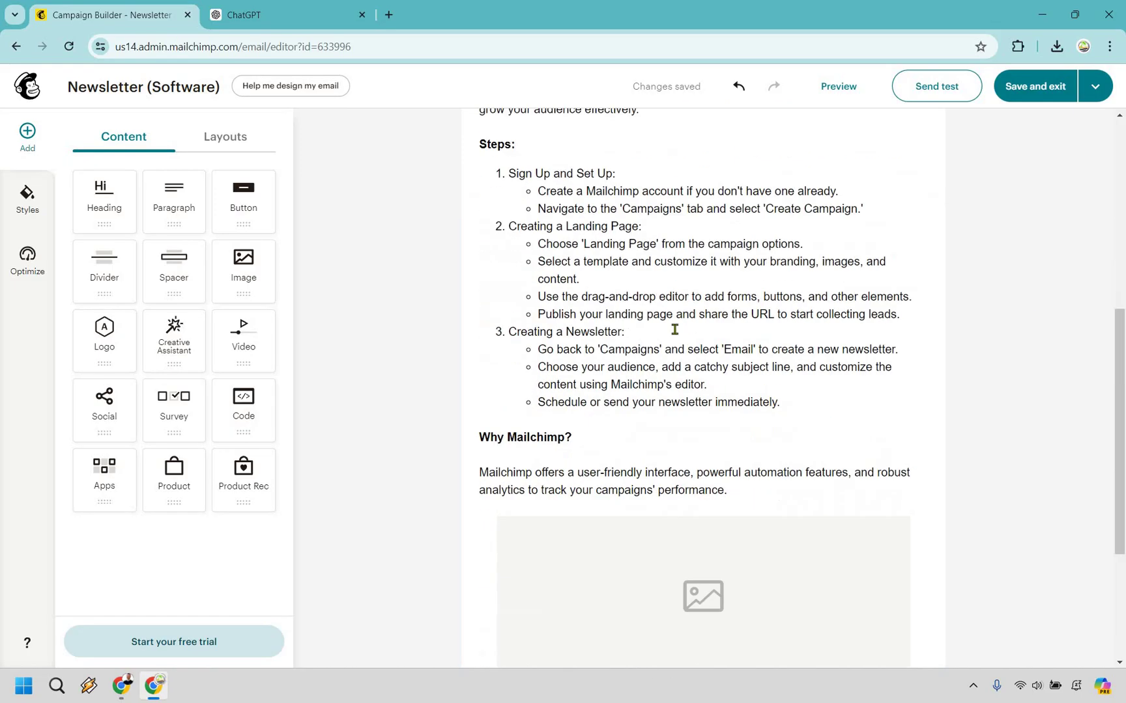
scroll(332, 359, "down", 1)
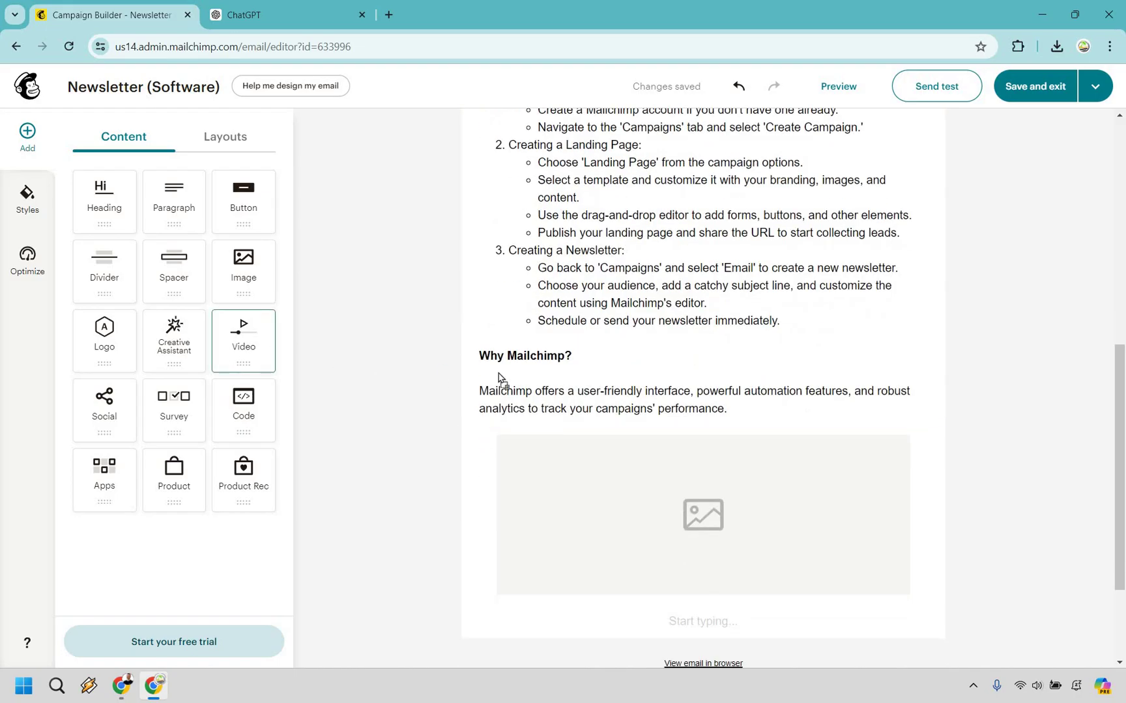
Step: Add a video block under Why Mailchimp? with source youtu.be/f2MzDO51w5g, using its own Shopify Landing Creation thumbnail
left_click_drag(253, 353, 690, 398)
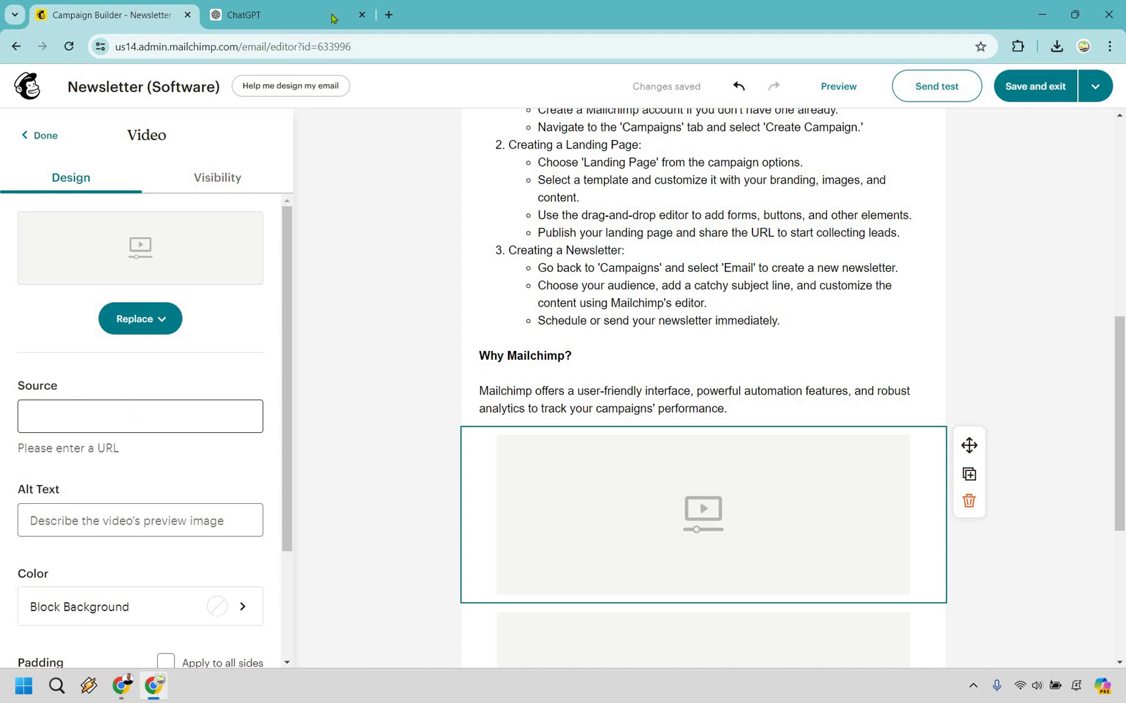
type("https://youtu.be/f2MzDO51w5g")
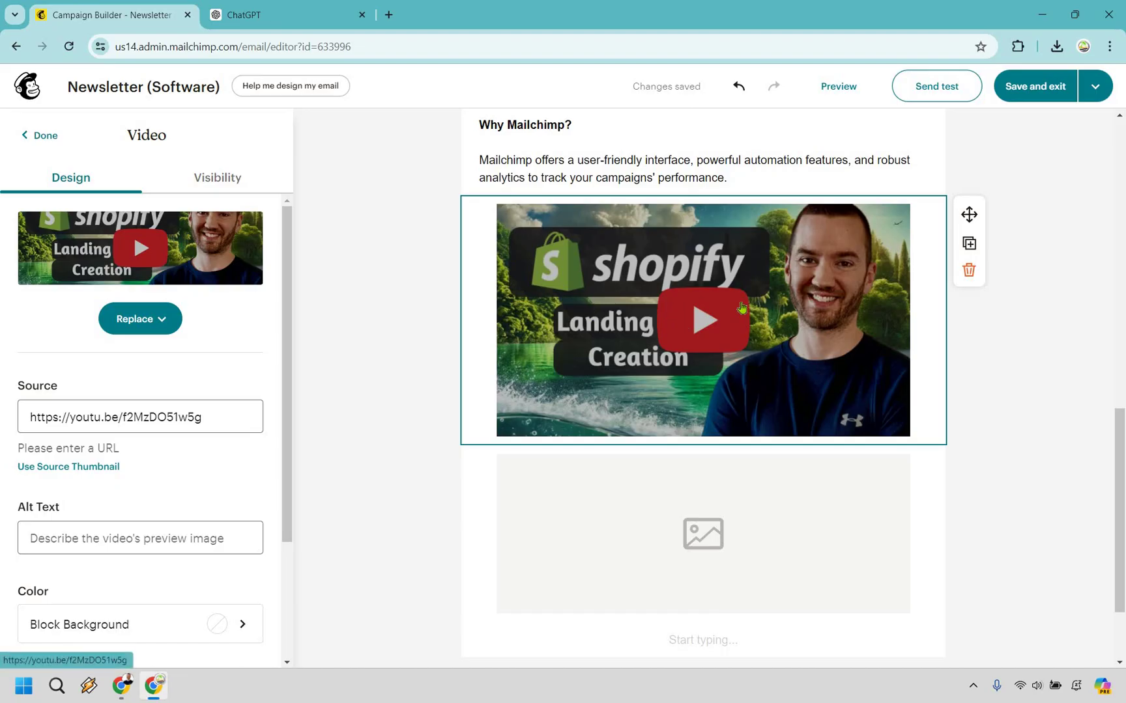
left_click(161, 320)
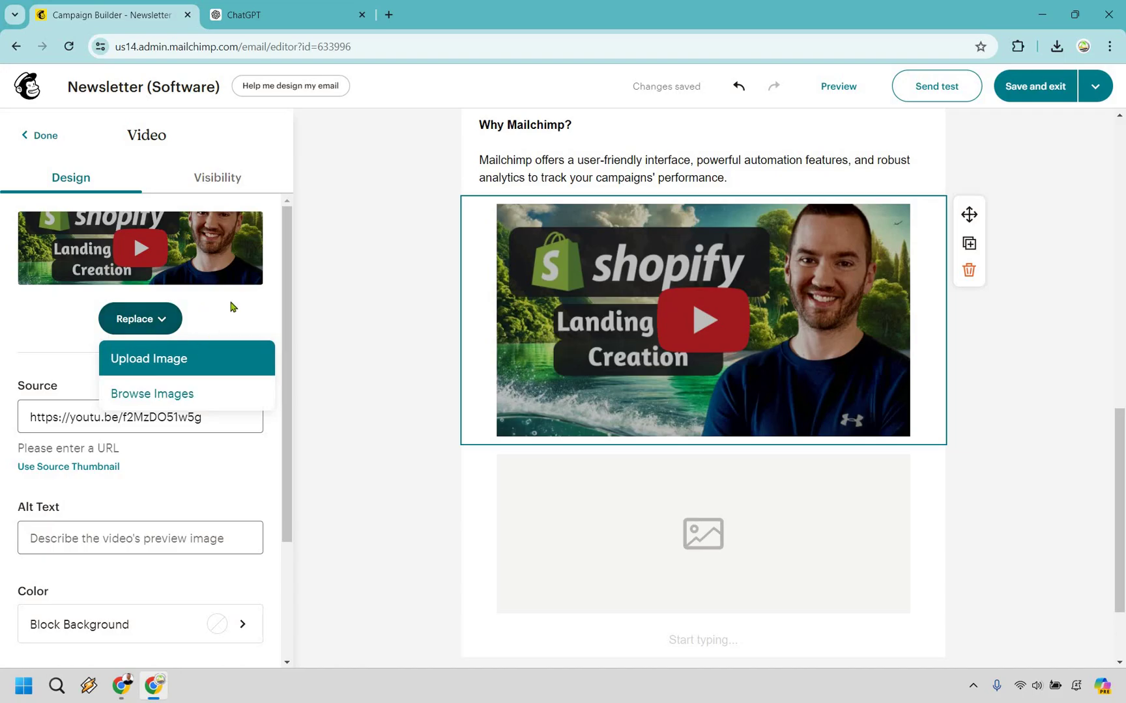
key("Escape")
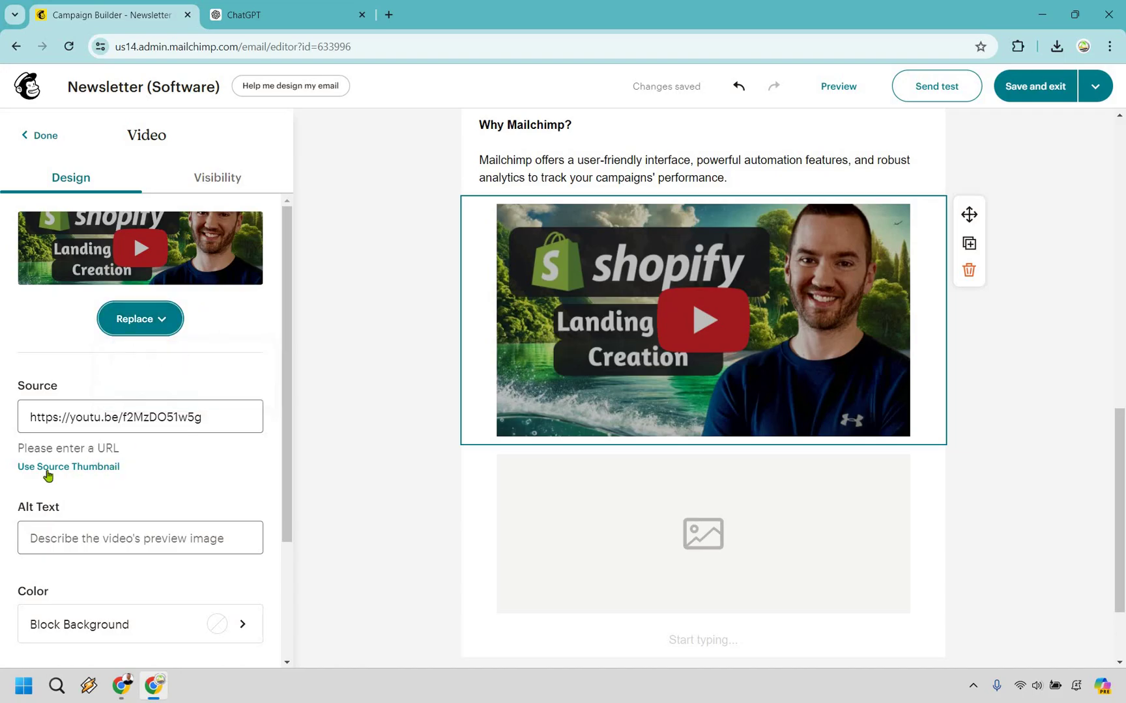
left_click(97, 465)
scroll(233, 337, "down", 3)
left_click(1108, 314)
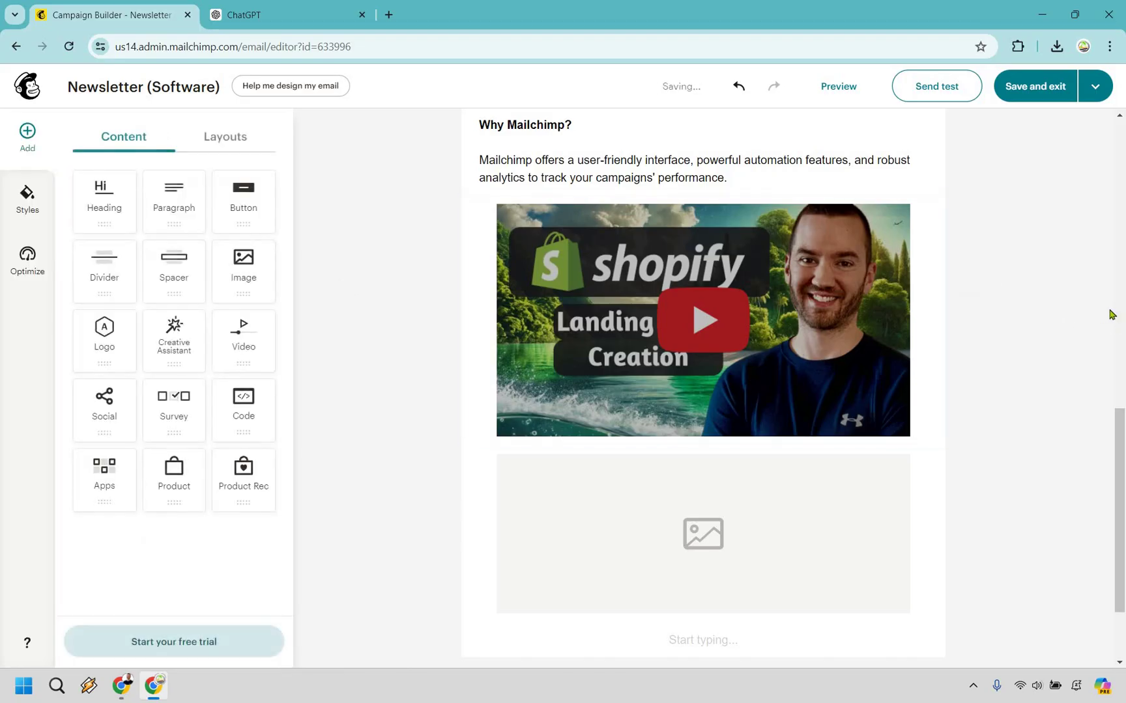
scroll(1086, 314, "up", 10)
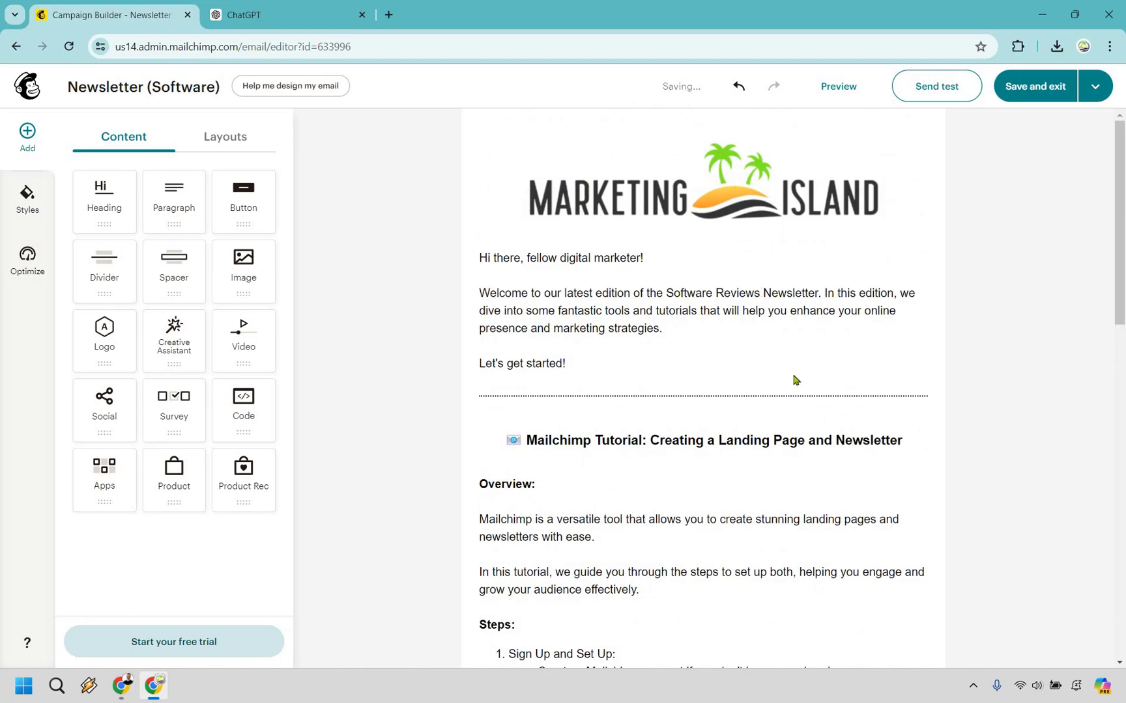
scroll(794, 380, "down", 3)
scroll(706, 384, "up", 3)
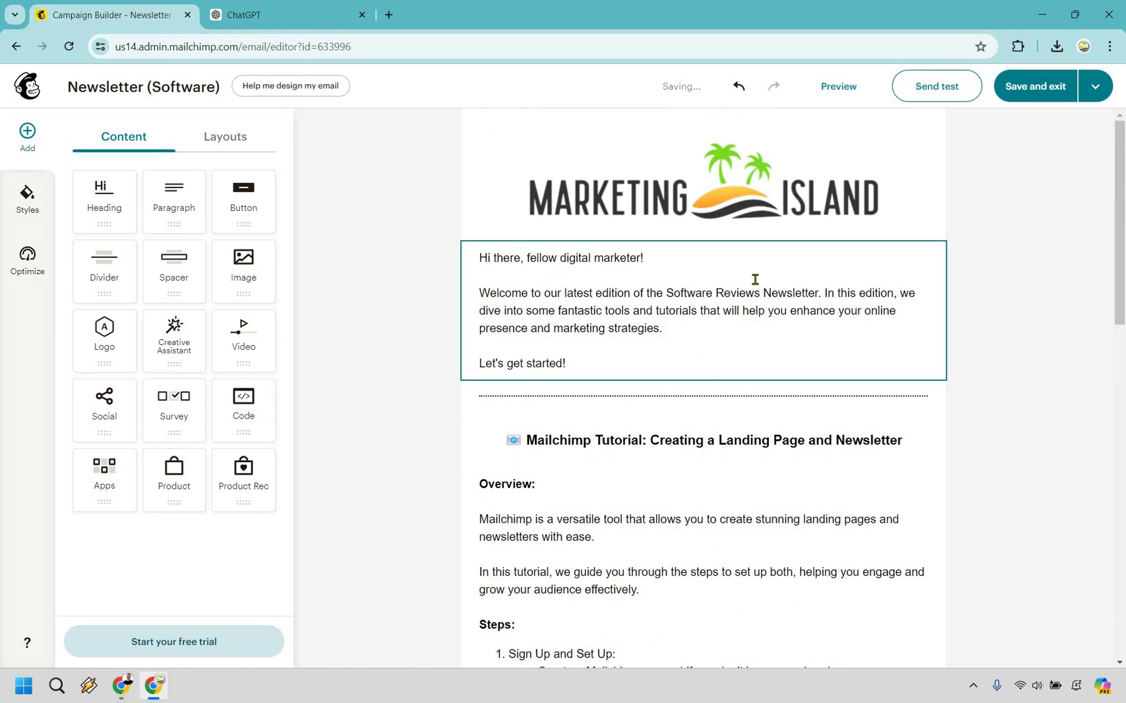
scroll(1065, 357, "down", 9)
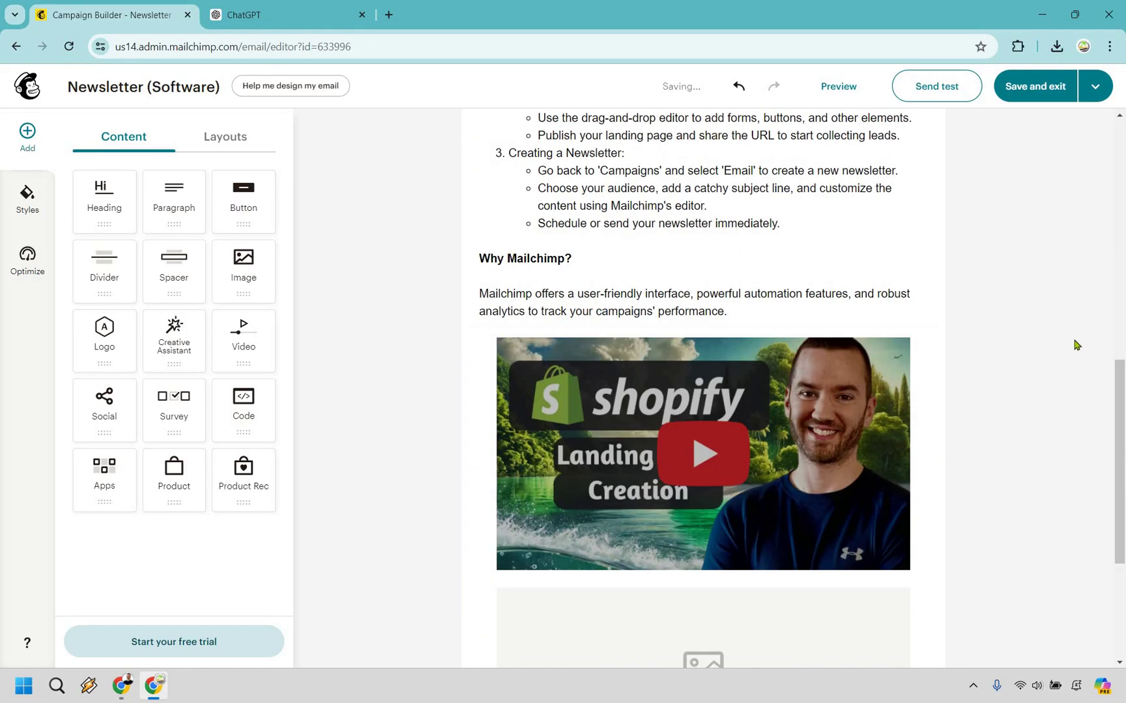
scroll(1027, 420, "down", 2)
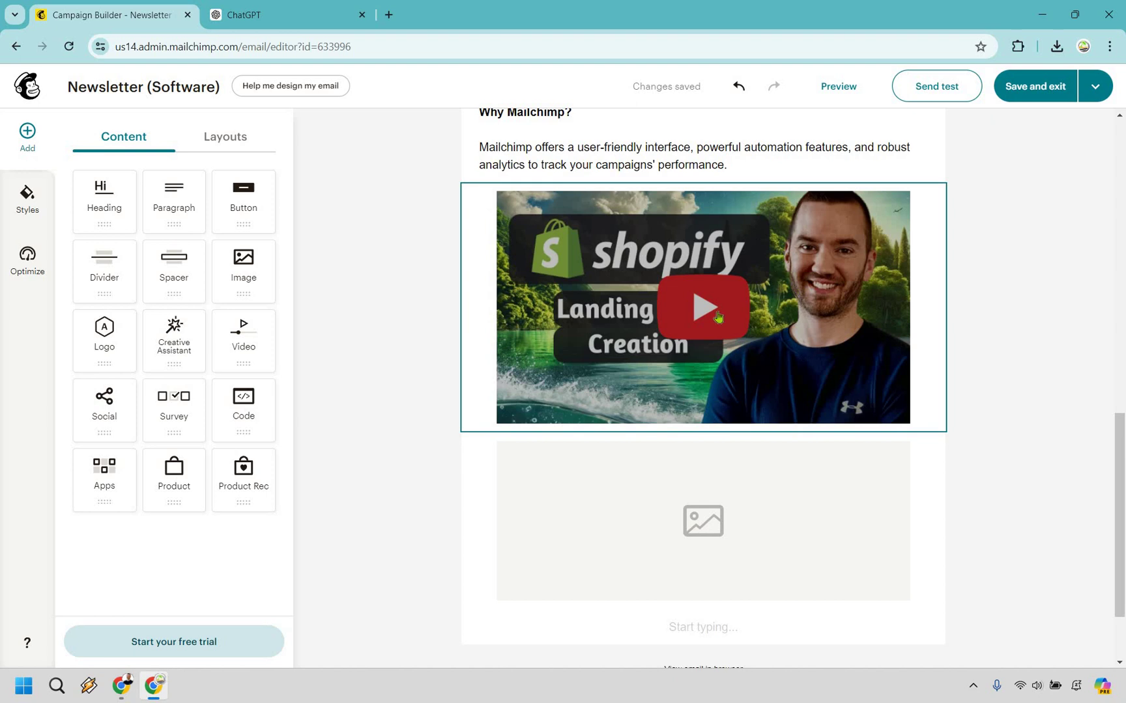
left_click_drag(243, 195, 677, 474)
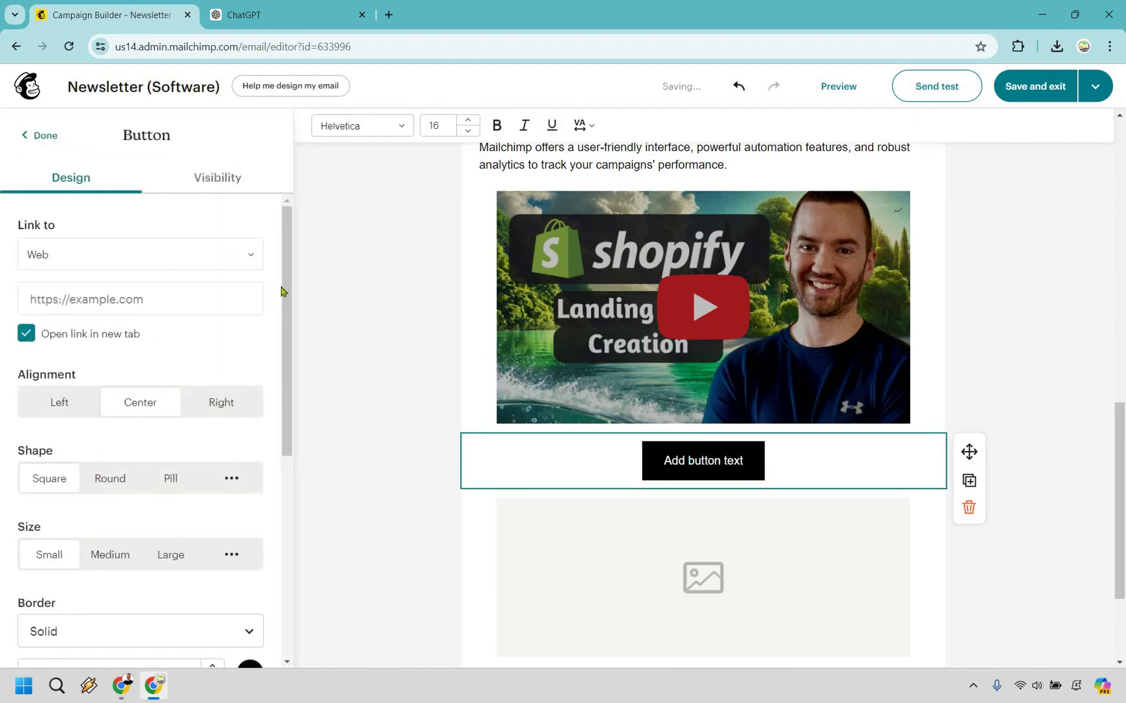
left_click(225, 297)
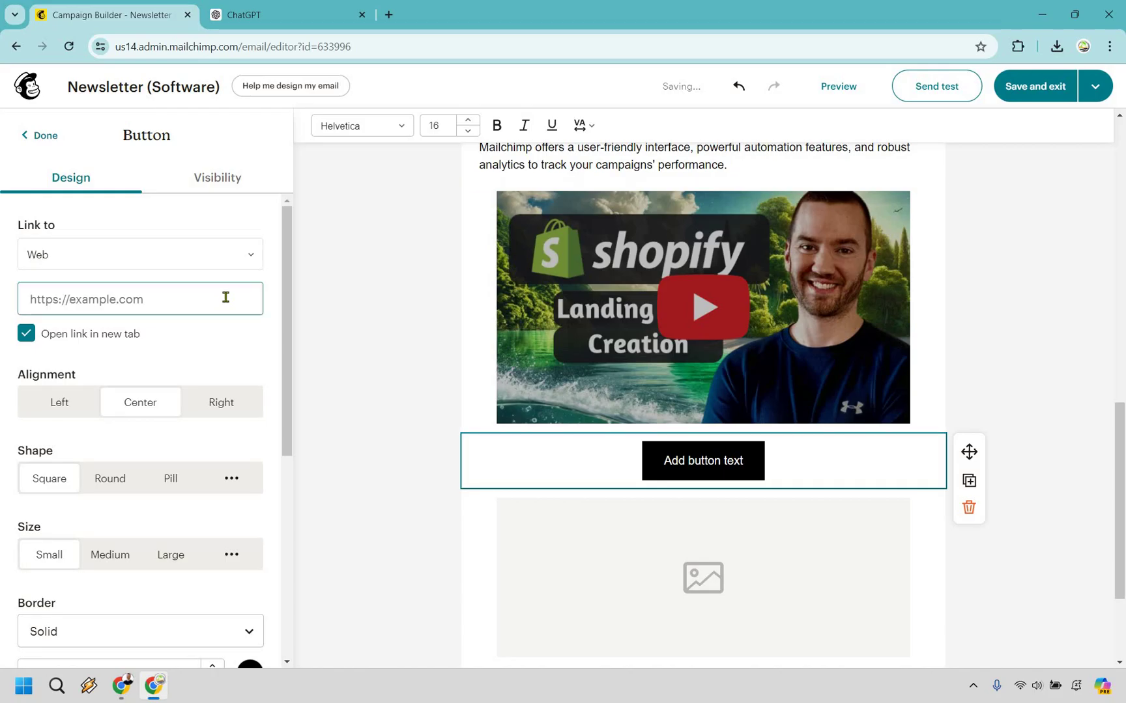
type("https://www.mailchimp.com")
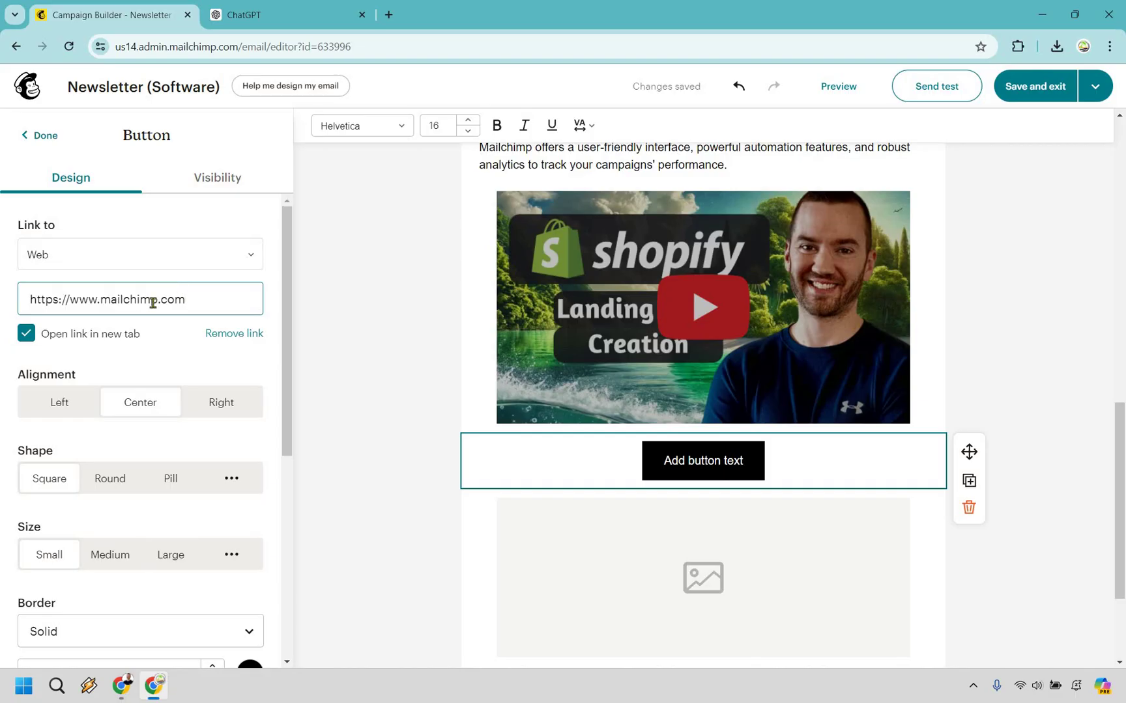
Step: Style the button with Round shape, Medium size and a green button colour
scroll(112, 417, "down", 1)
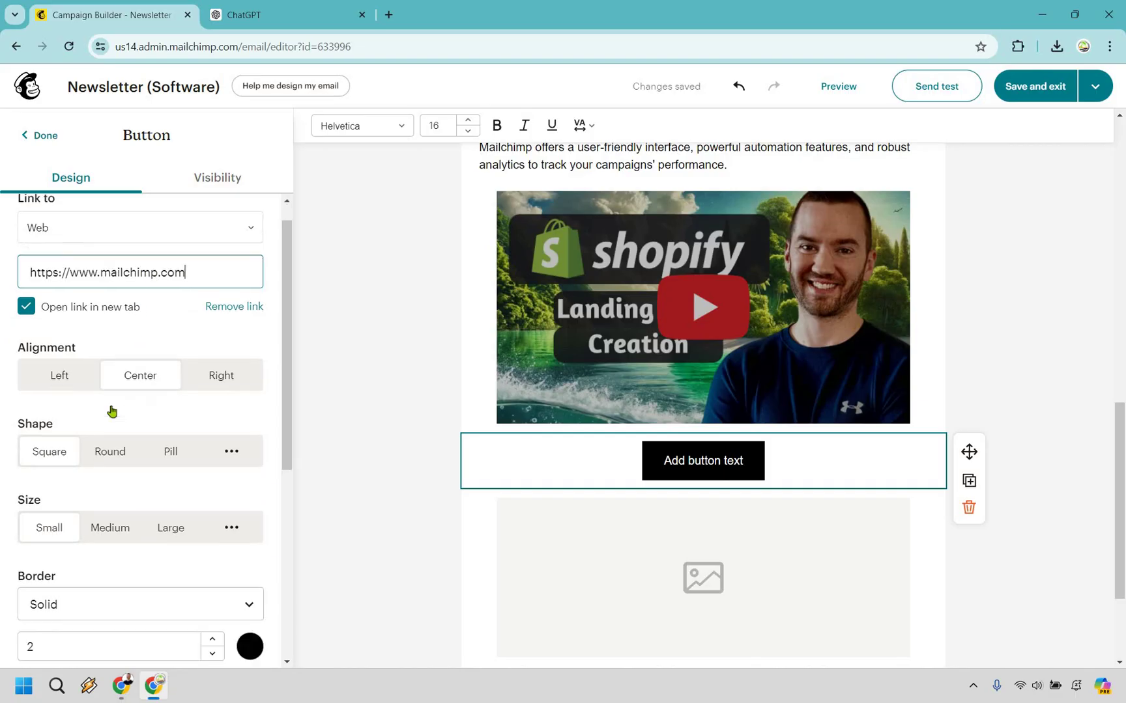
left_click(112, 400)
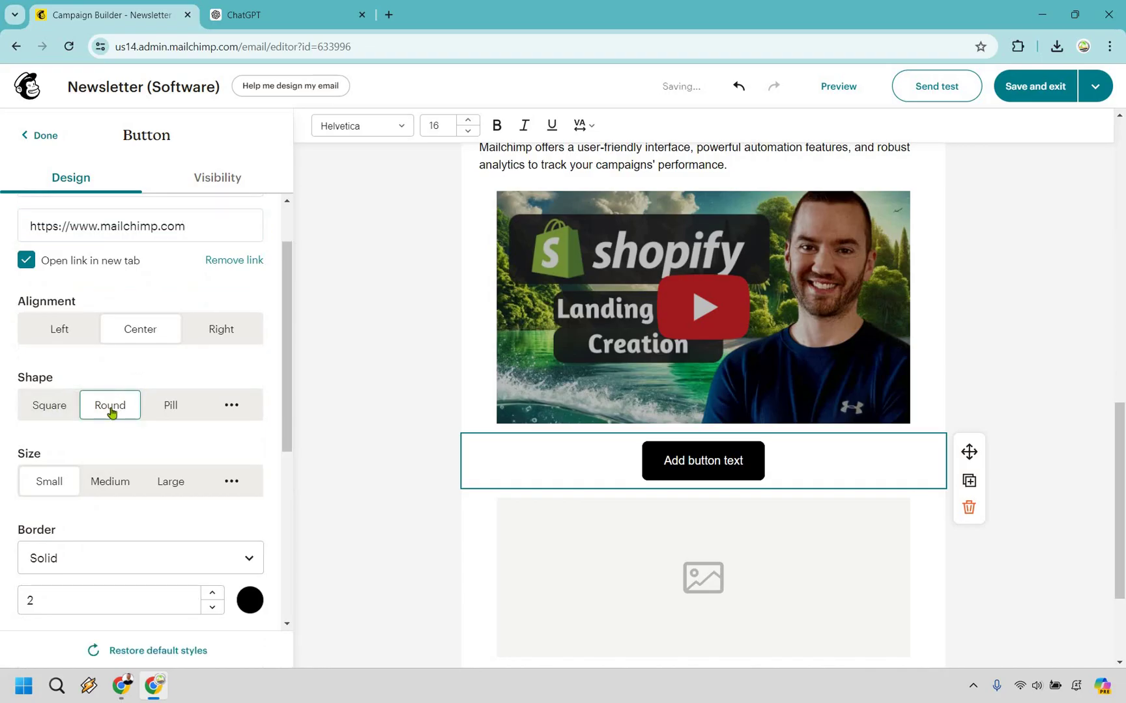
scroll(111, 410, "down", 1)
left_click(111, 409)
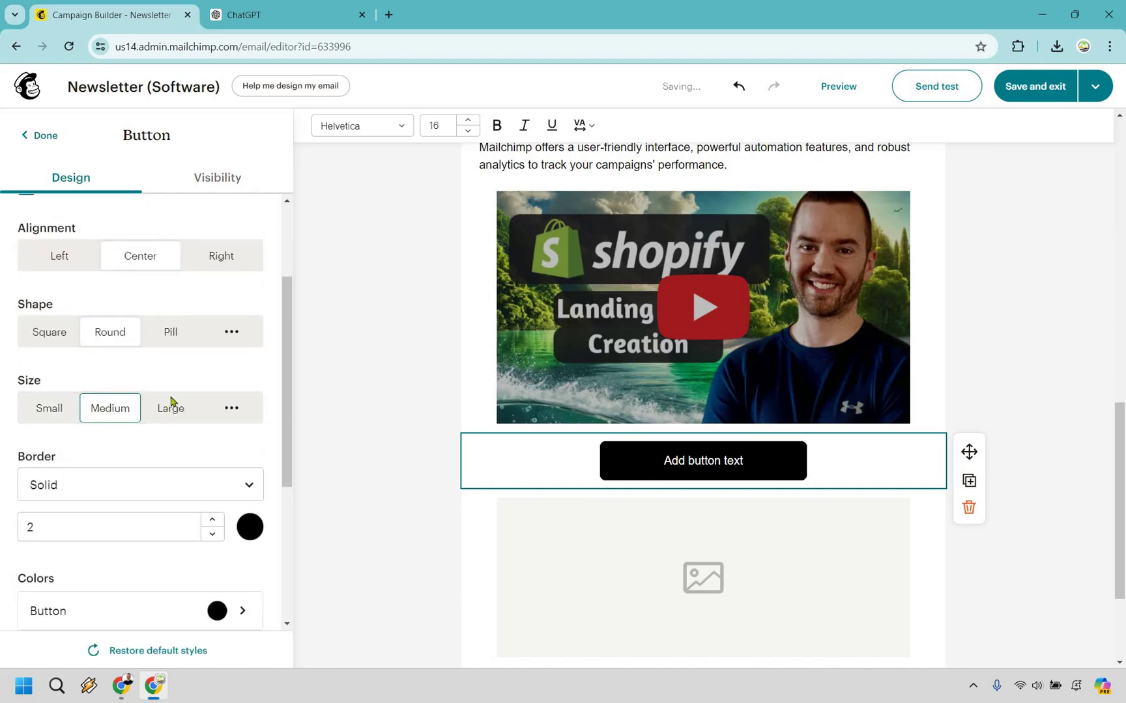
scroll(159, 365, "down", 2)
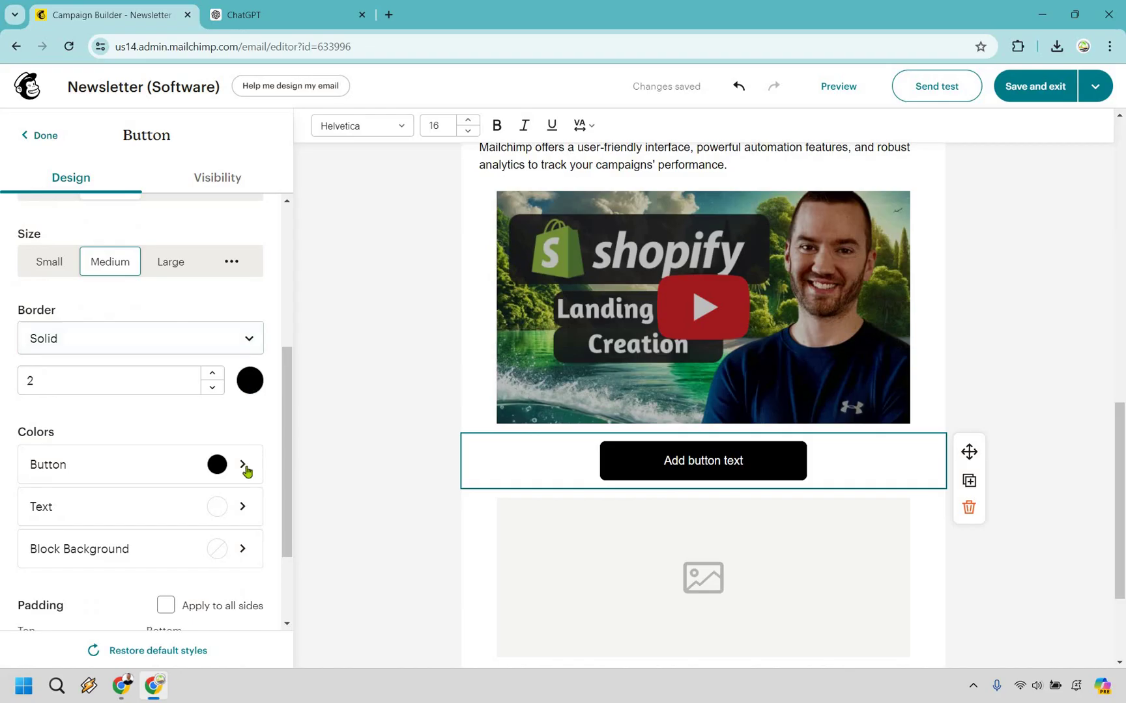
left_click(245, 468)
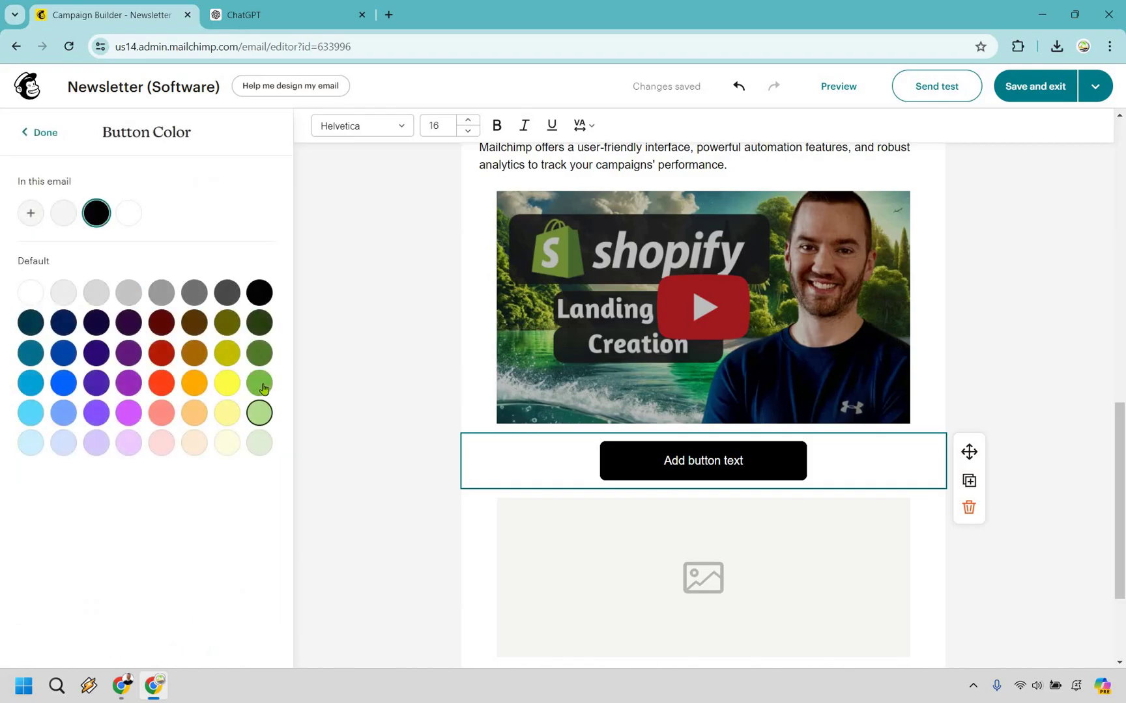
left_click(261, 385)
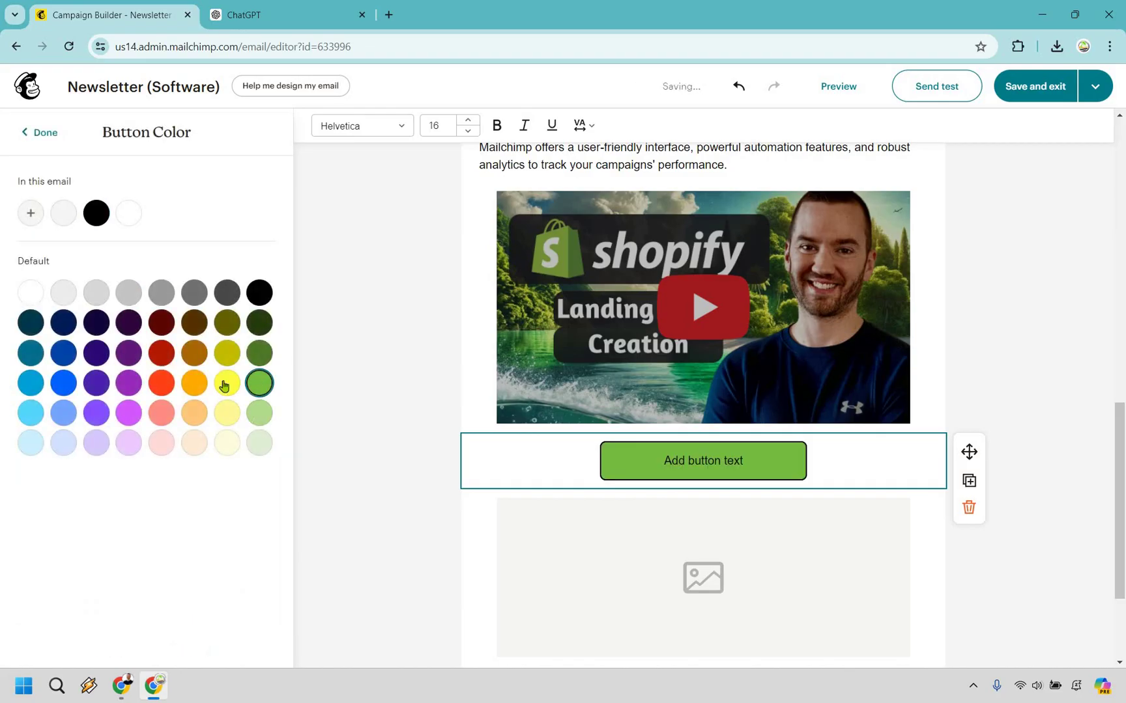
left_click(170, 386)
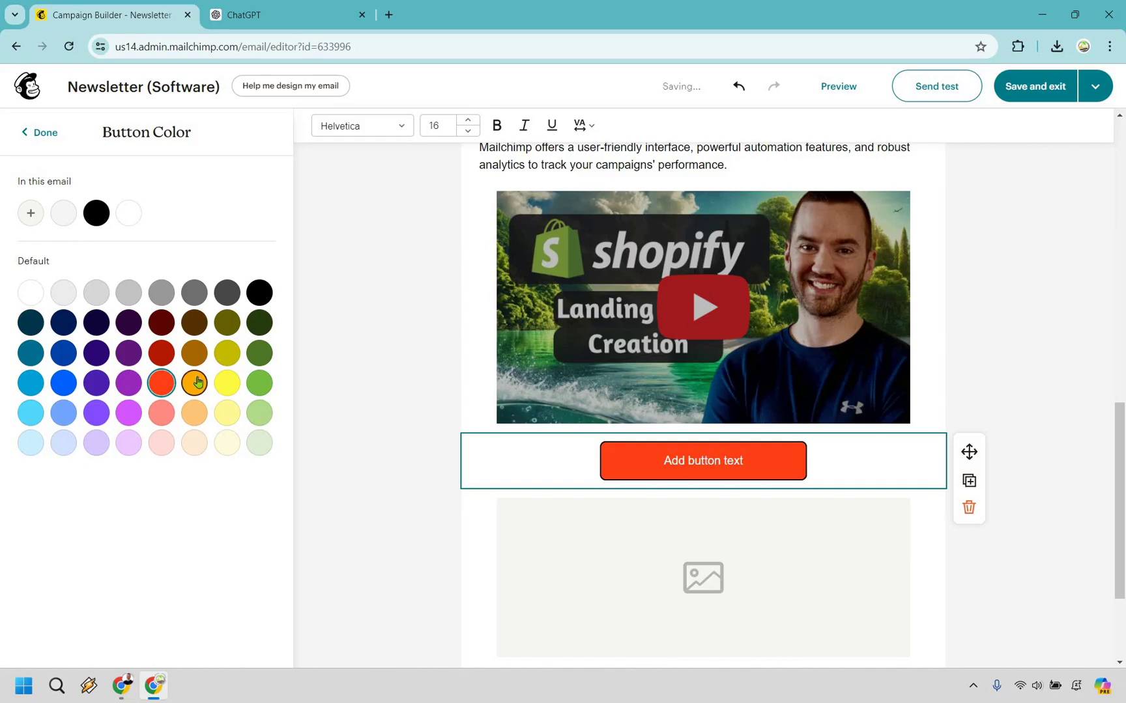
left_click(199, 388)
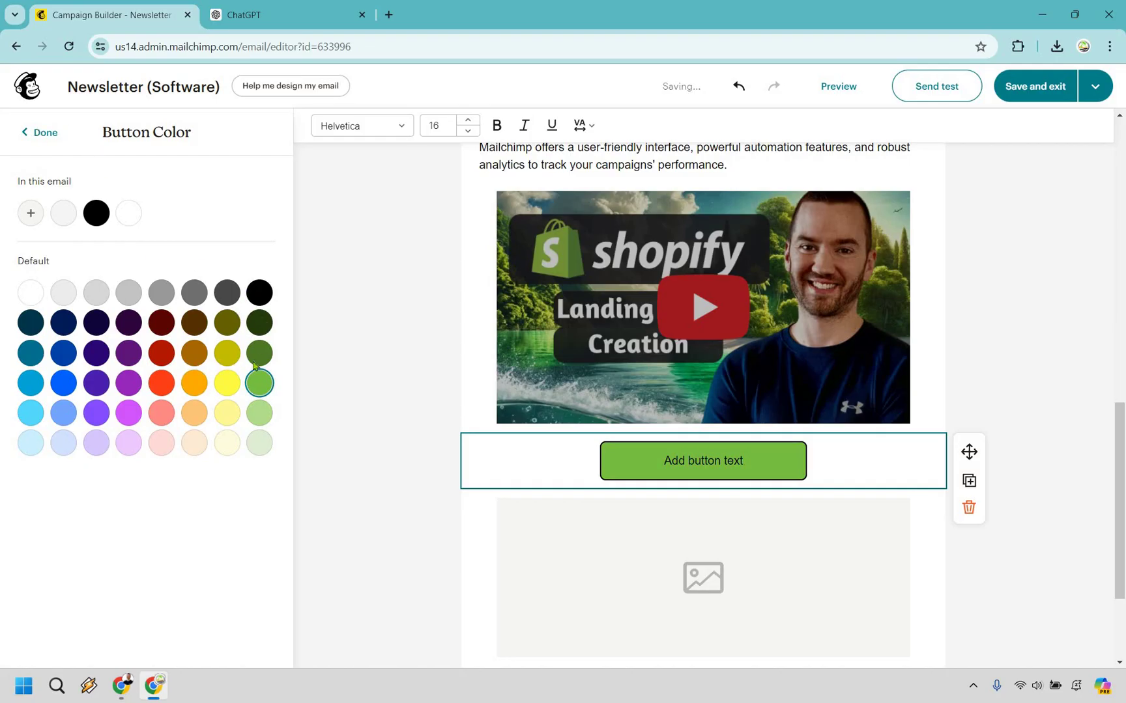
left_click(385, 390)
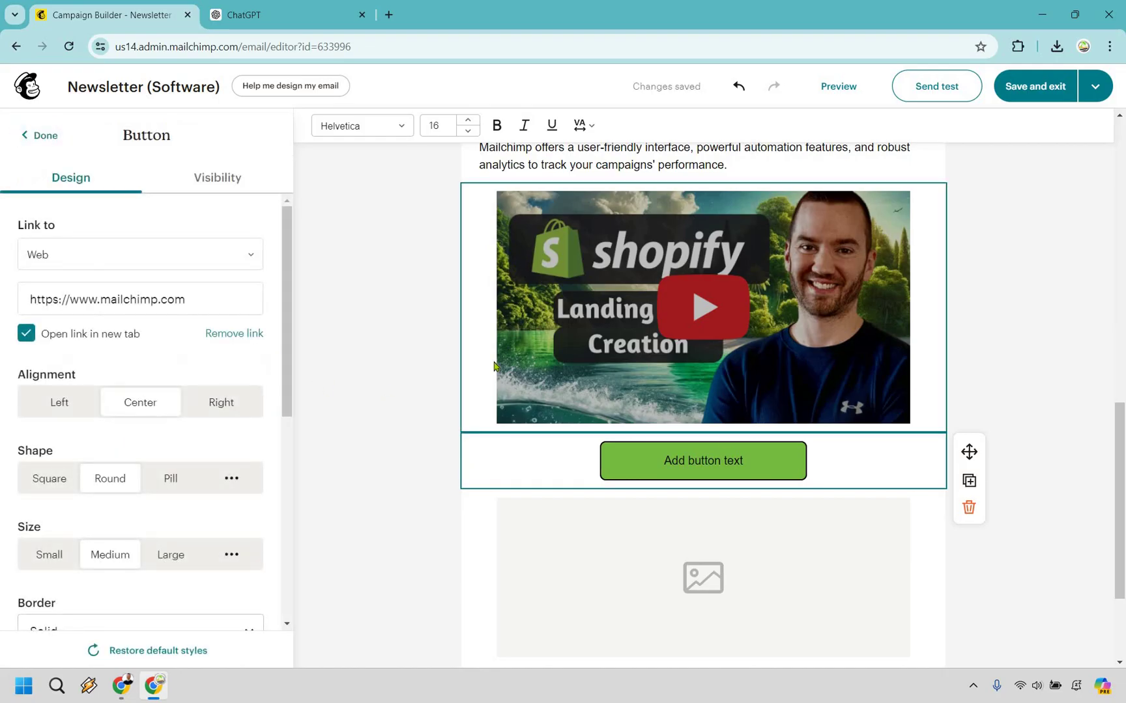
Step: Change the button label to 'Click Here To Try Mailchimp'
scroll(155, 322, "down", 3)
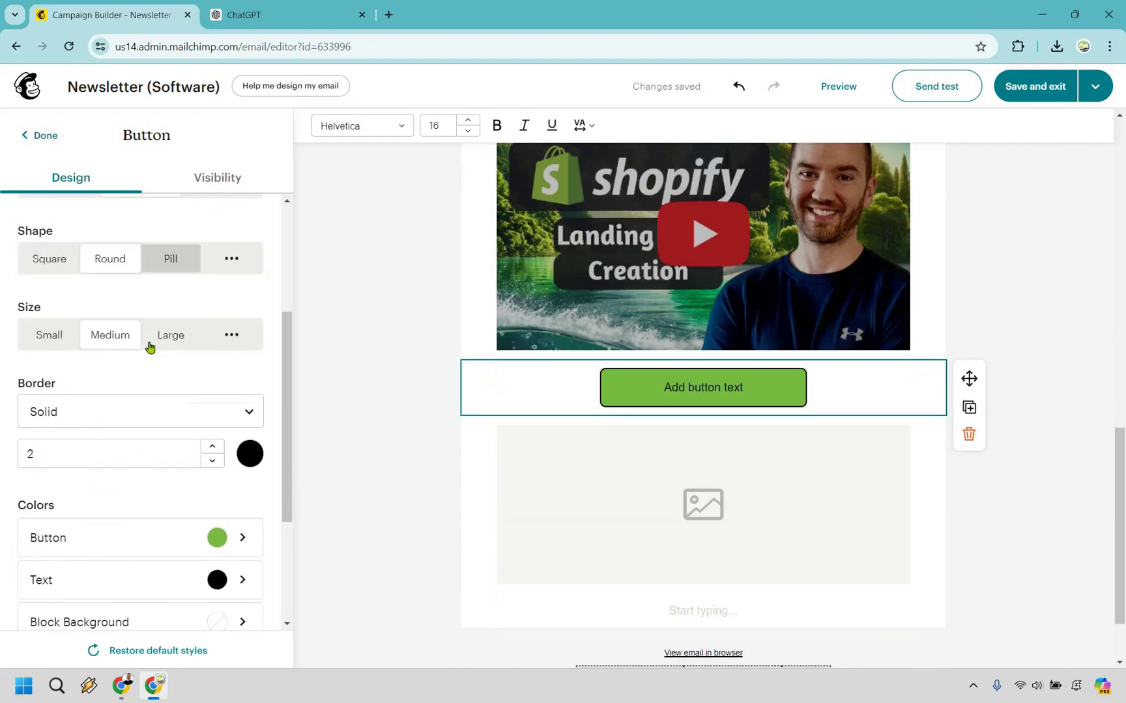
scroll(149, 348, "down", 3)
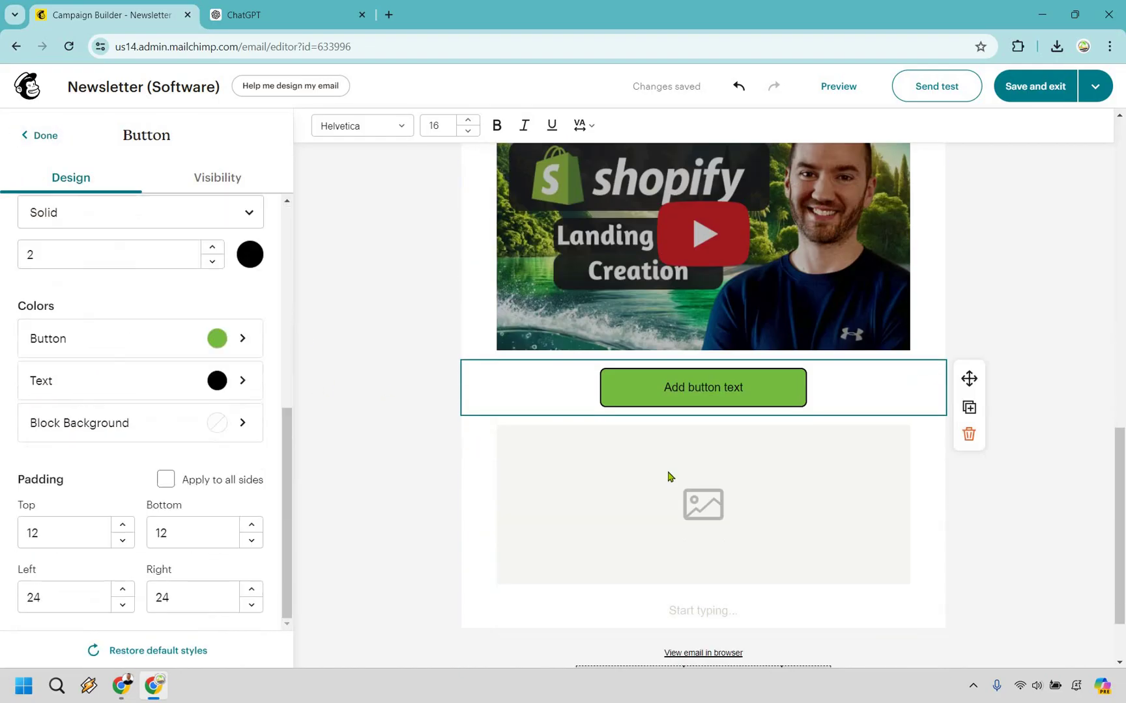
triple_click(678, 382)
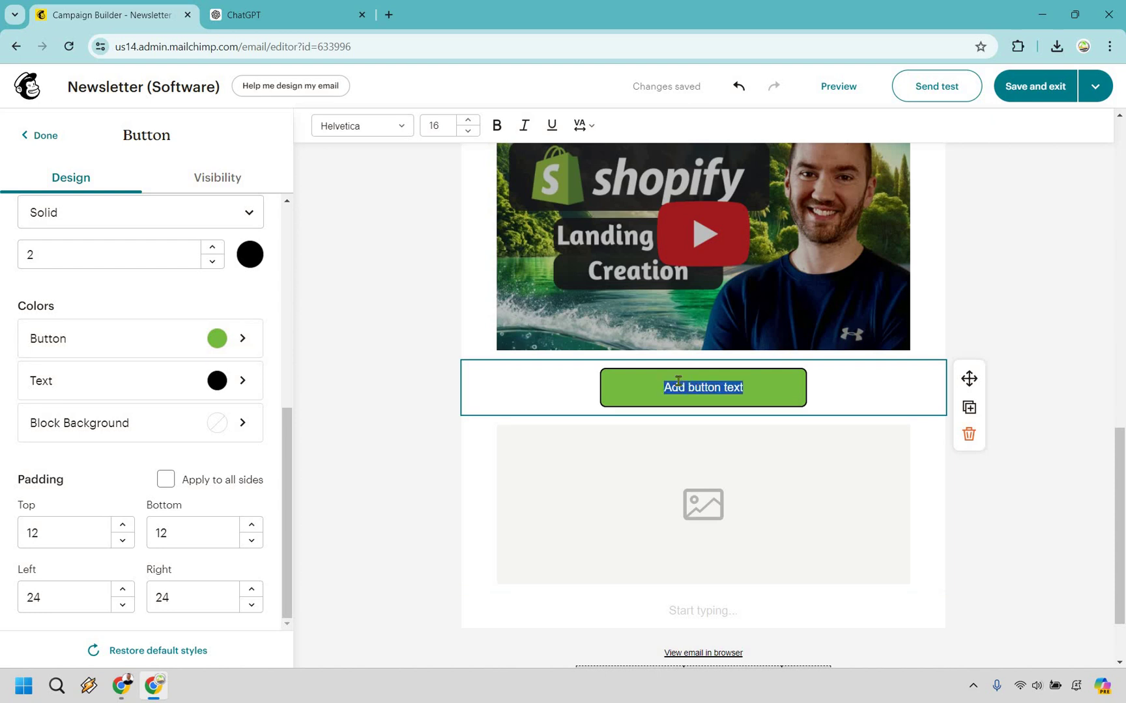
type("Click Here To T")
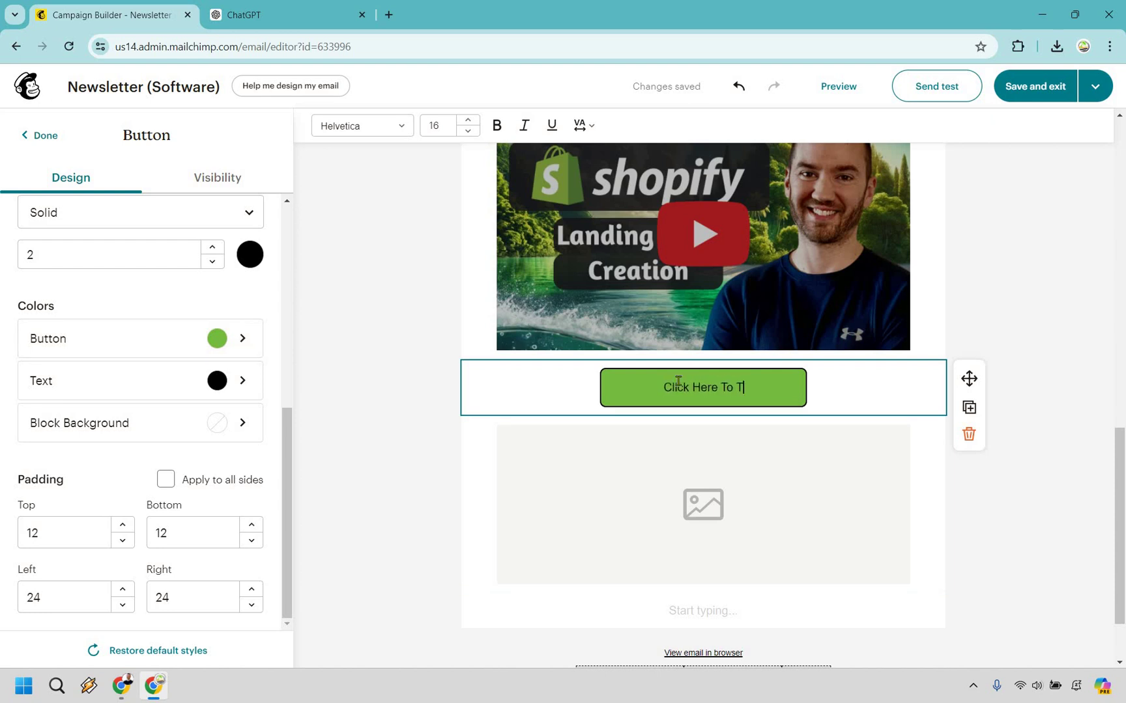
type("ry Mailchimp")
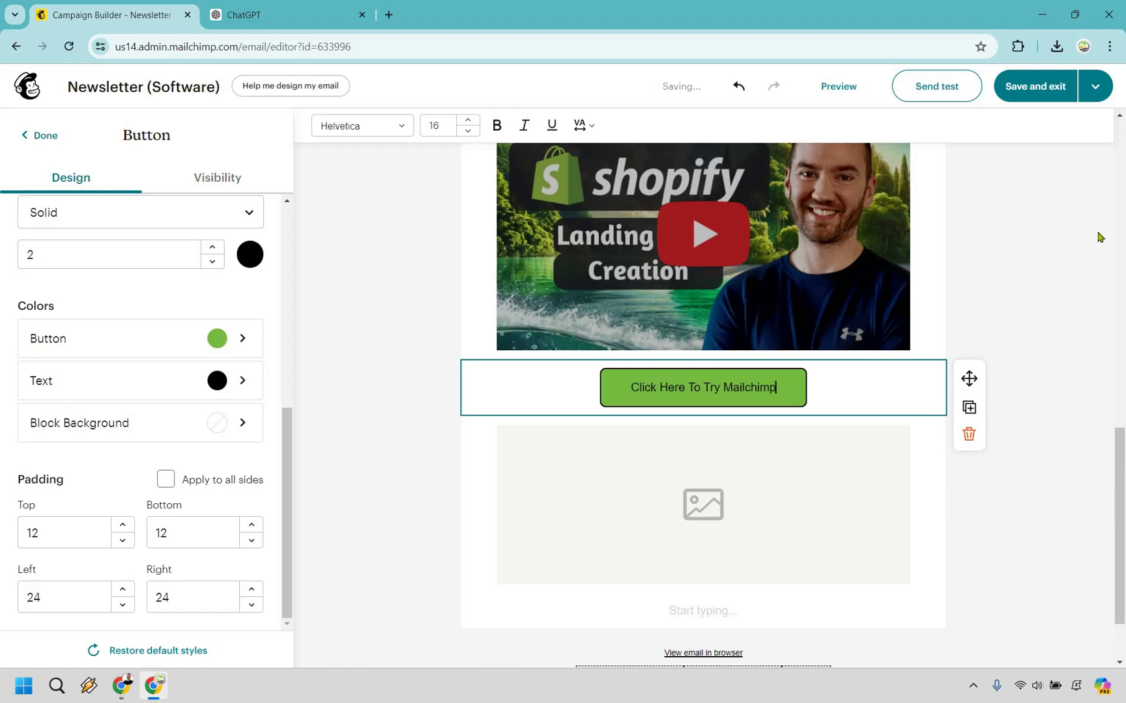
left_click(787, 354)
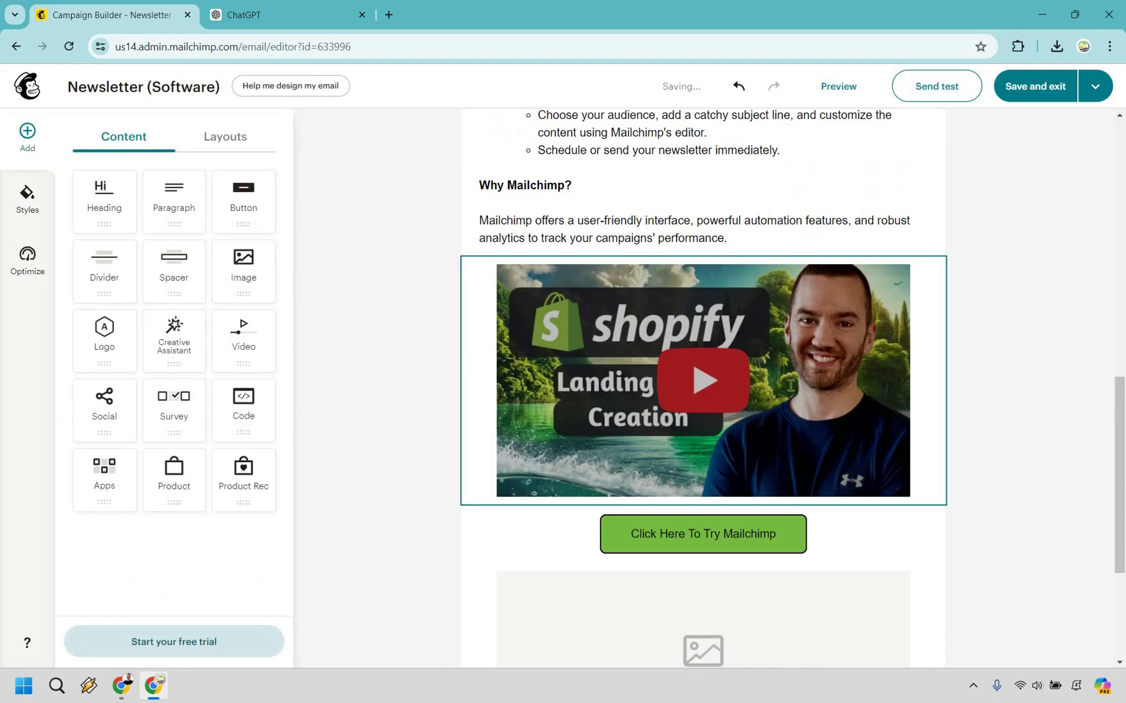
Step: Place a solid 2px divider under the green button, then bring the ChatGPT draft back up
scroll(786, 391, "up", 5)
scroll(774, 474, "down", 2)
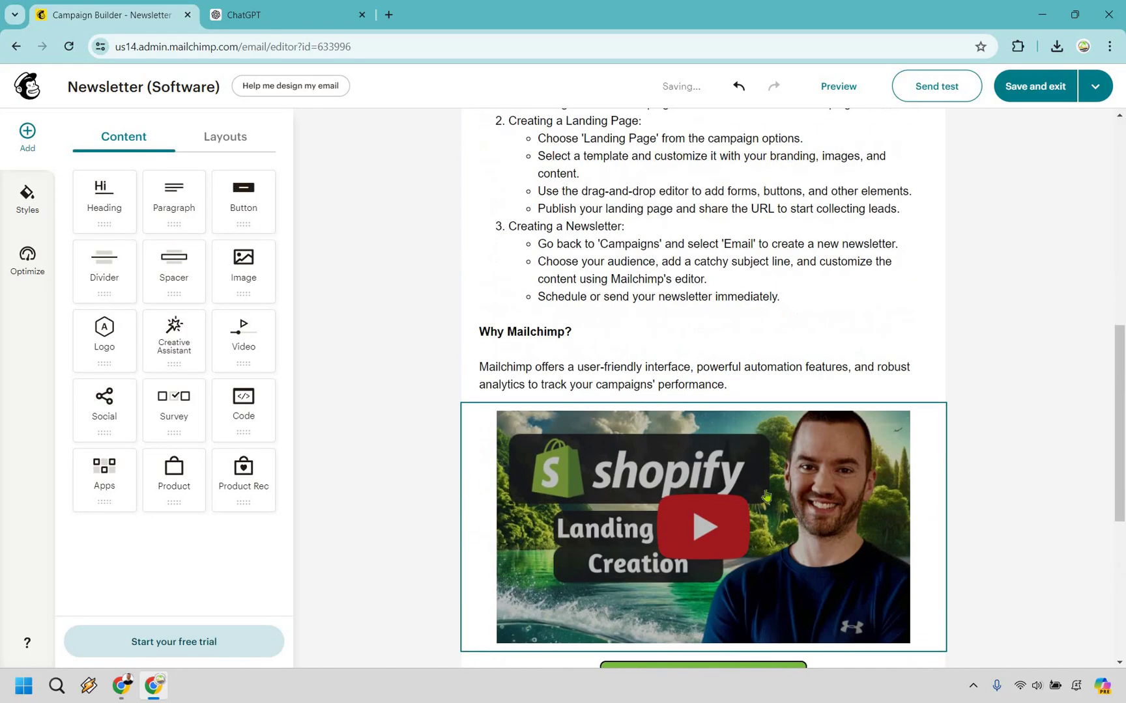
scroll(733, 319, "up", 5)
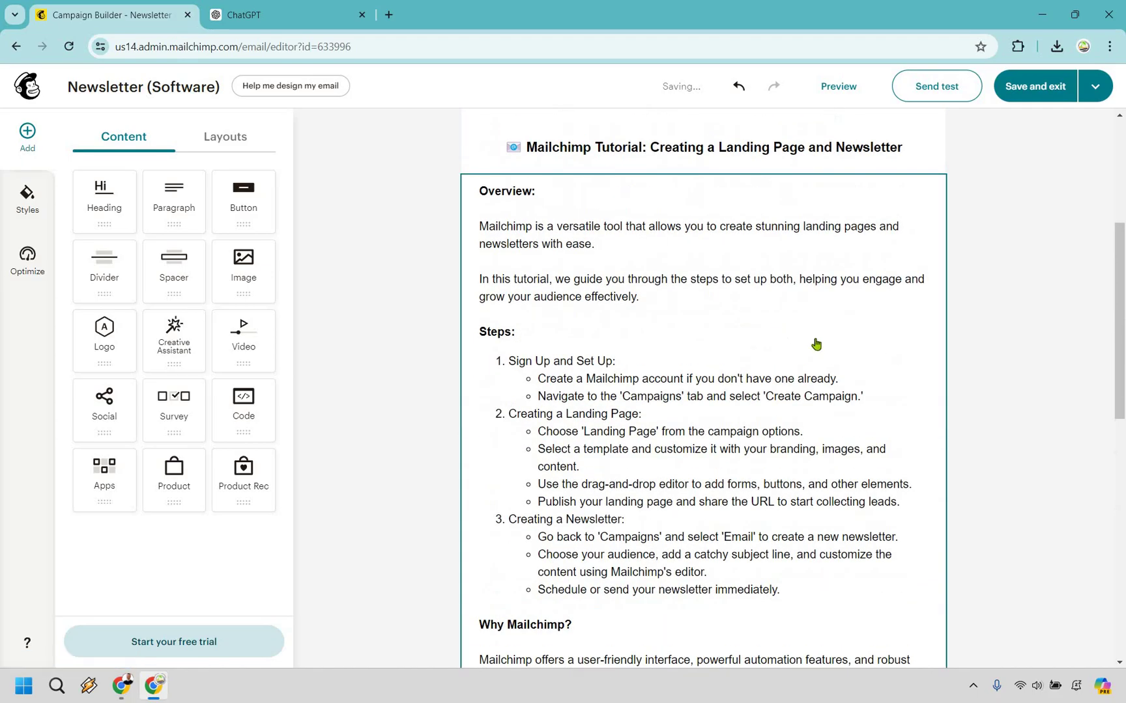
scroll(814, 344, "down", 8)
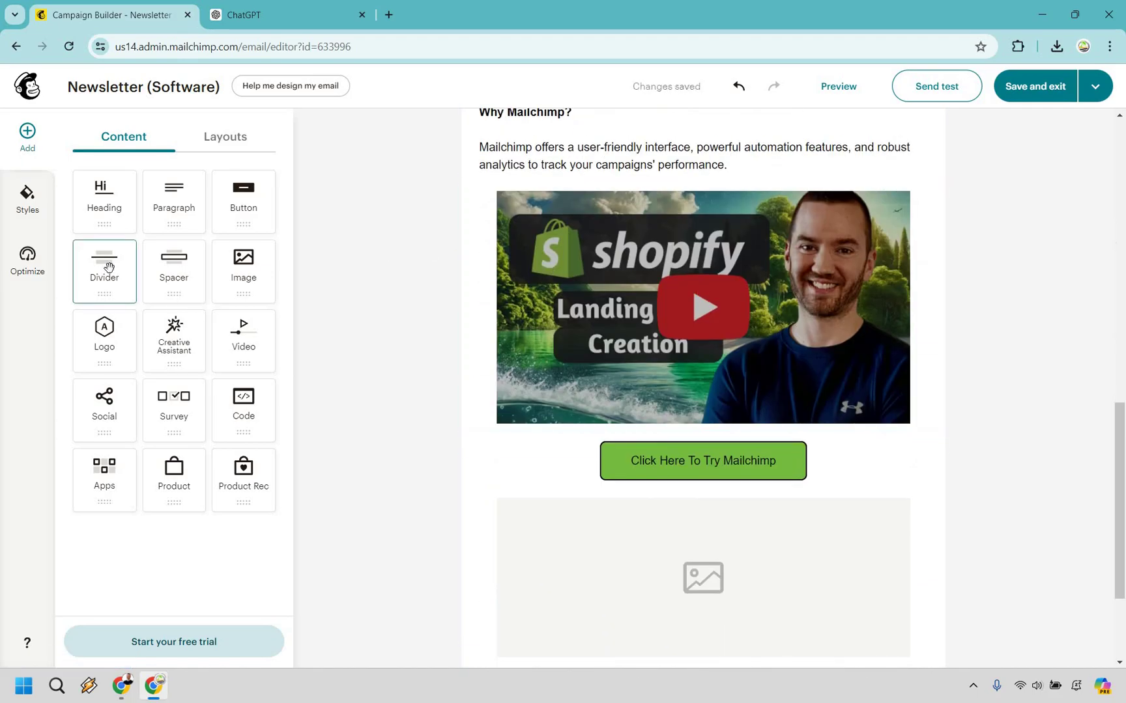
mouse_move(698, 504)
left_mouse_down()
mouse_move(616, 466)
mouse_move(690, 506)
left_mouse_up()
scroll(602, 252, "down", 3)
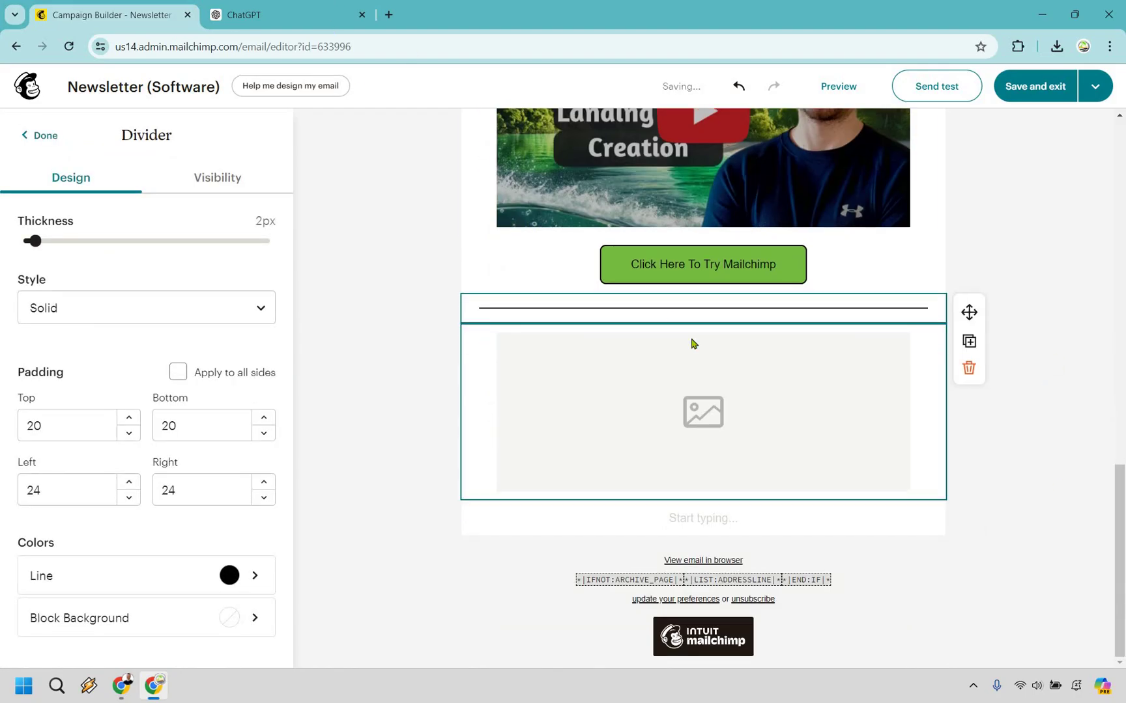
key("ctrl+Tab")
scroll(636, 277, "down", 10)
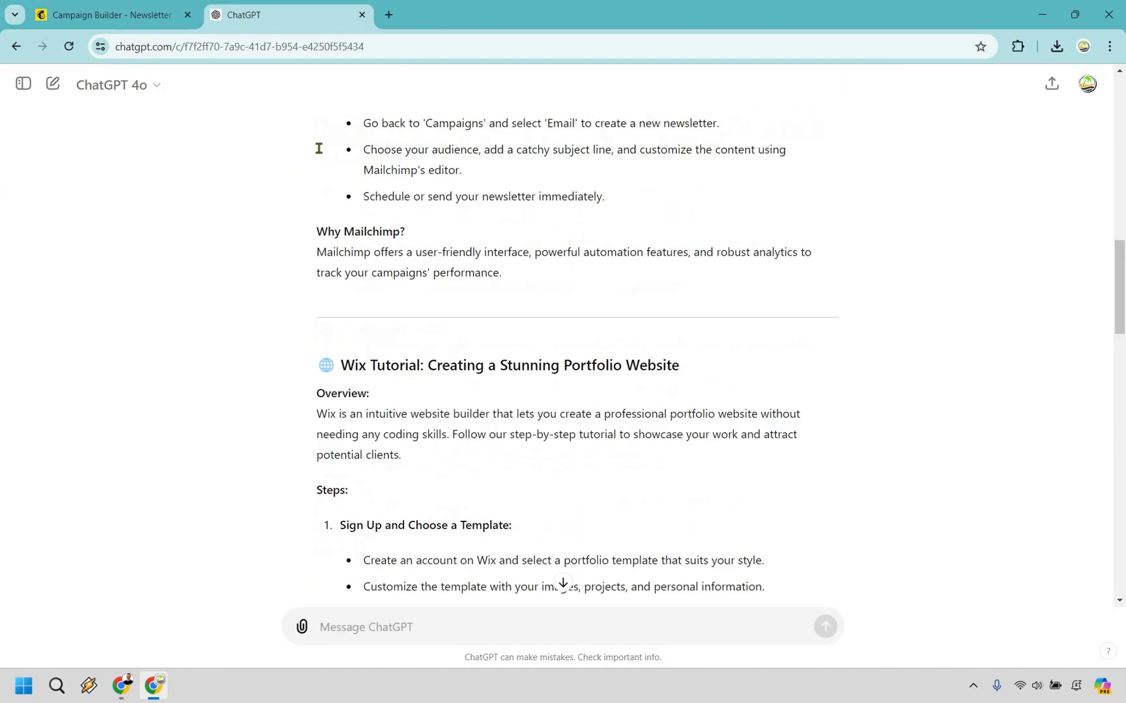
Step: Select the Wix section in ChatGPT, then add a Heading block below the Mailchimp divider
left_click_drag(319, 142, 369, 301)
scroll(588, 299, "down", 7)
left_click_drag(294, 52, 156, 5)
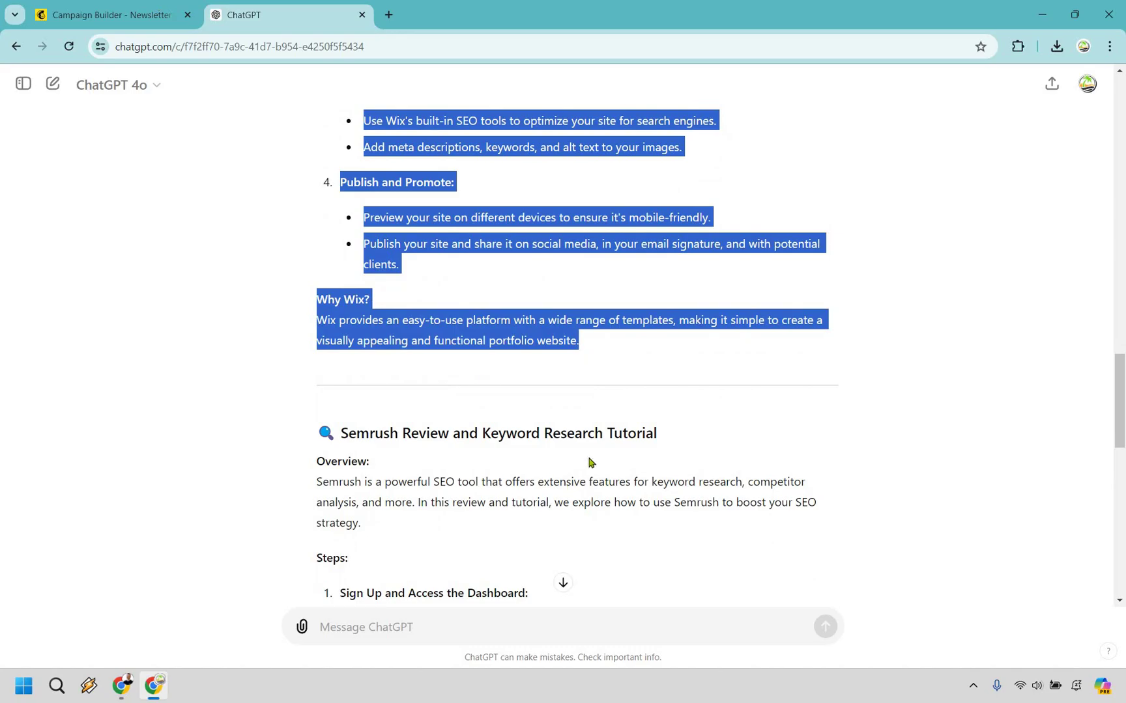
left_click(107, 15)
left_click(33, 139)
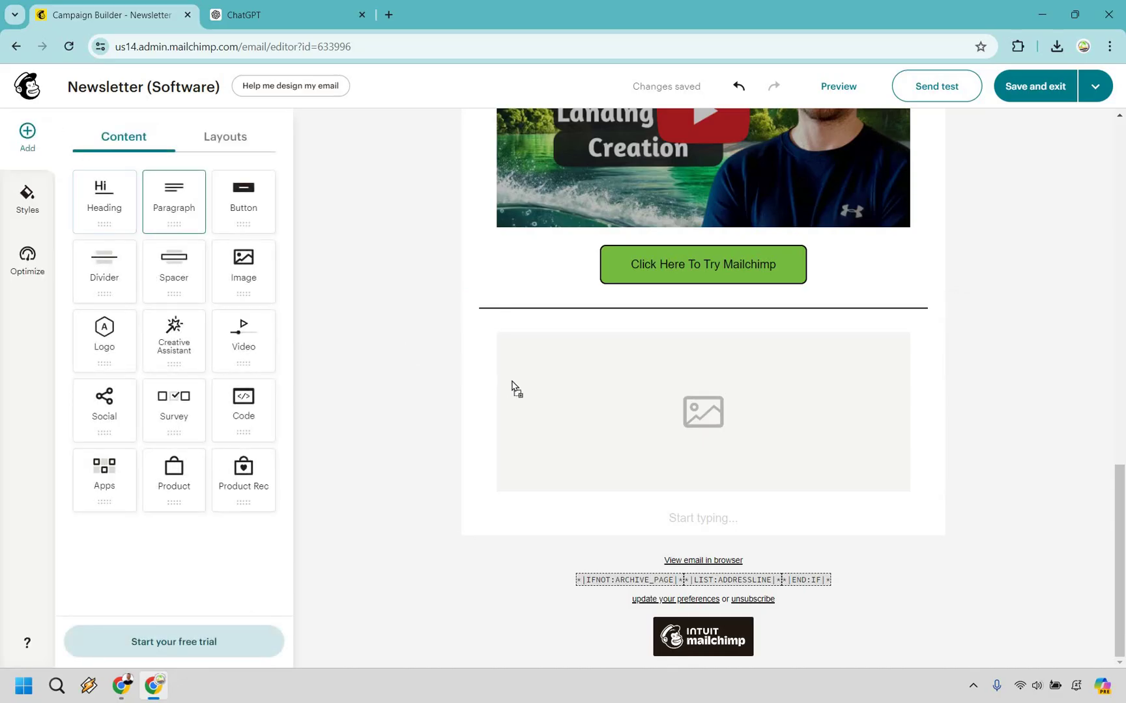
left_click_drag(101, 195, 704, 346)
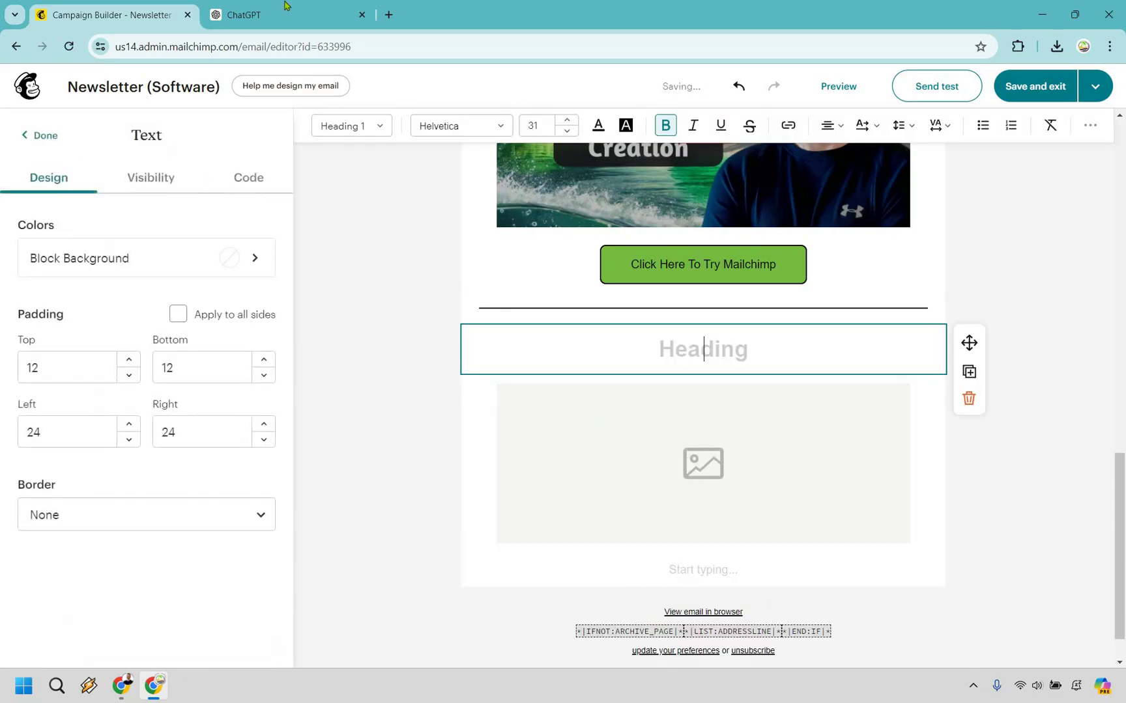
Step: Paste the 'Wix Tutorial: Creating a Stunning Portfolio Website' heading and shrink it to size 23
key("ctrl+Tab")
scroll(679, 455, "up", 5)
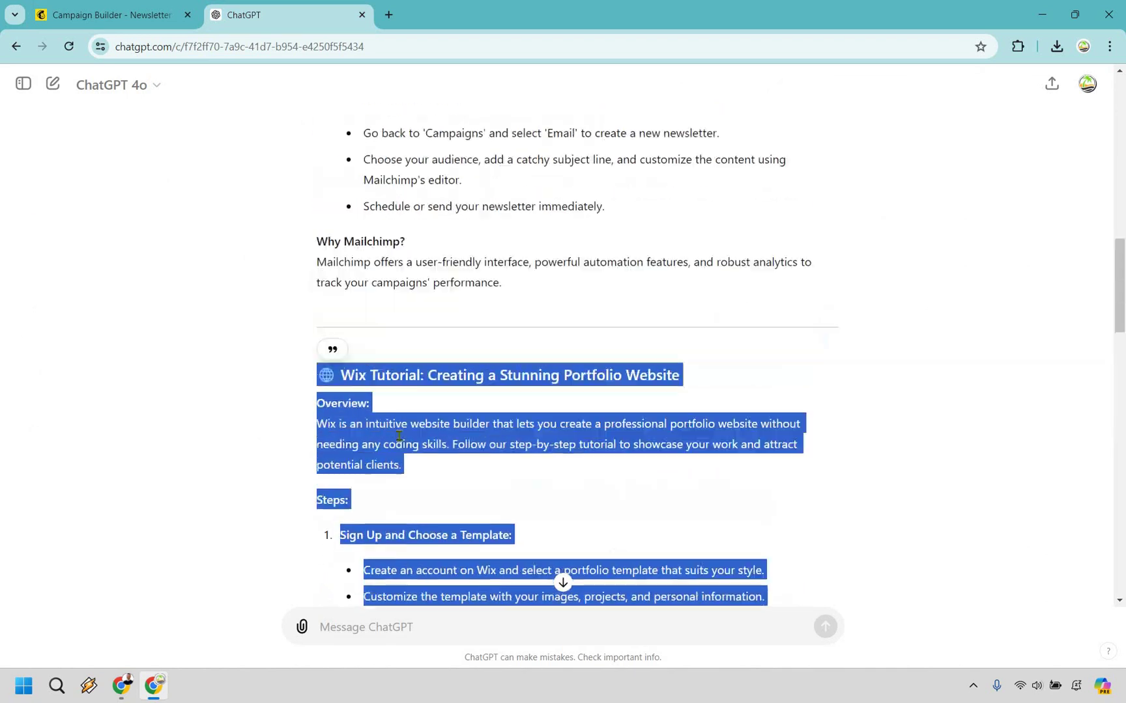
mouse_move(679, 455)
left_mouse_down()
mouse_move(304, 440)
mouse_move(93, 5)
mouse_move(679, 435)
left_mouse_up()
key("ctrl+c")
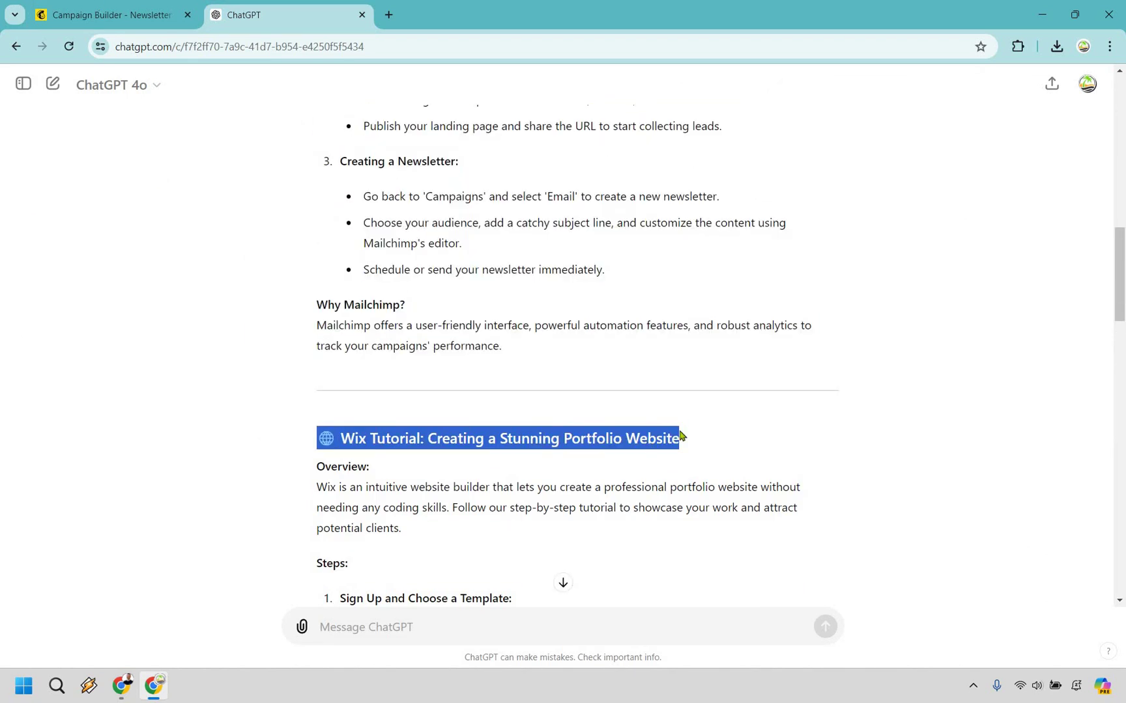
key("ctrl+Tab")
key("ctrl+v")
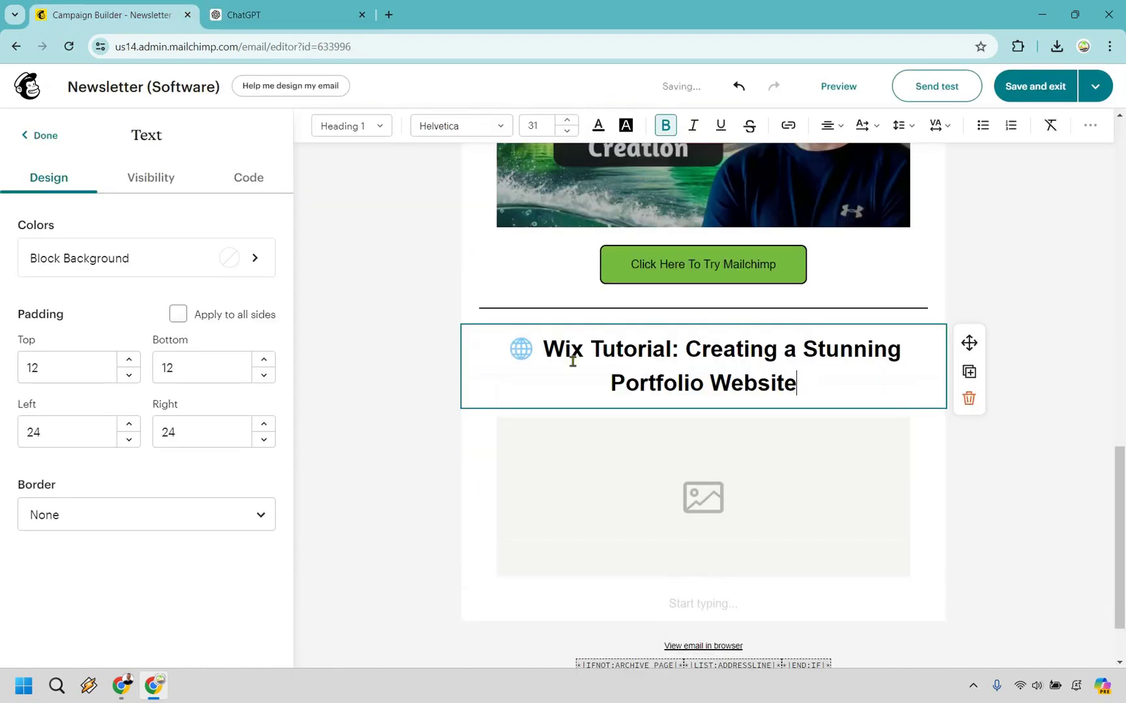
key("ctrl+a")
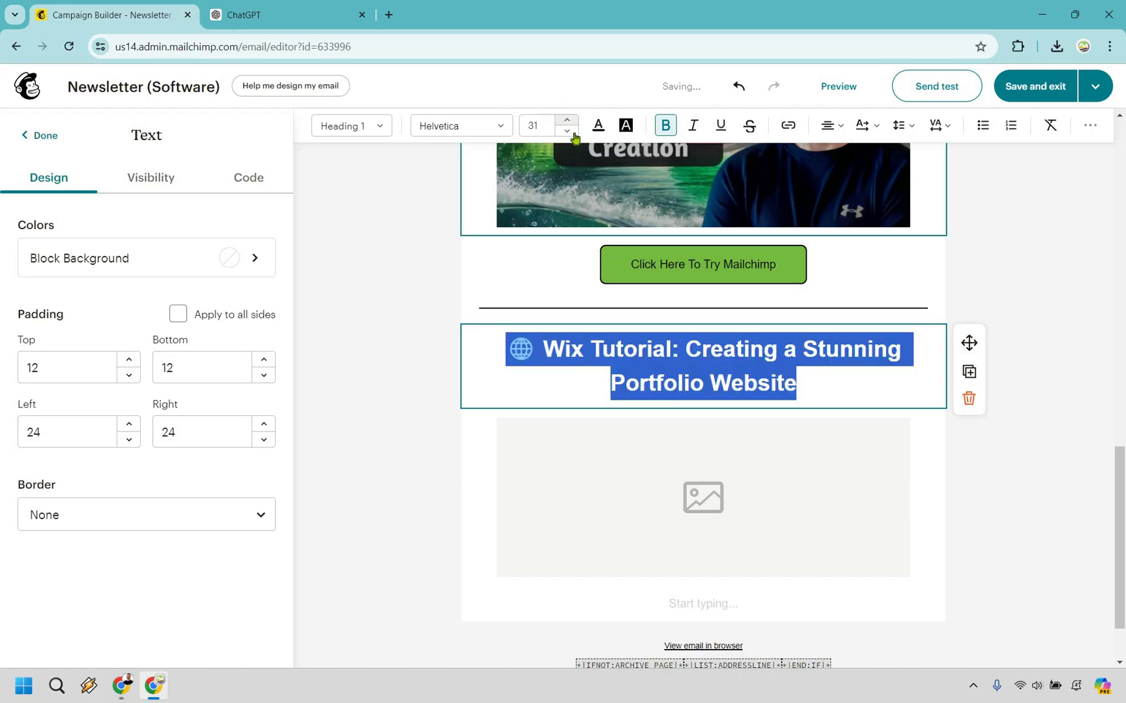
left_click(574, 135)
left_click(574, 135)
left_click(574, 135)
left_click(574, 135)
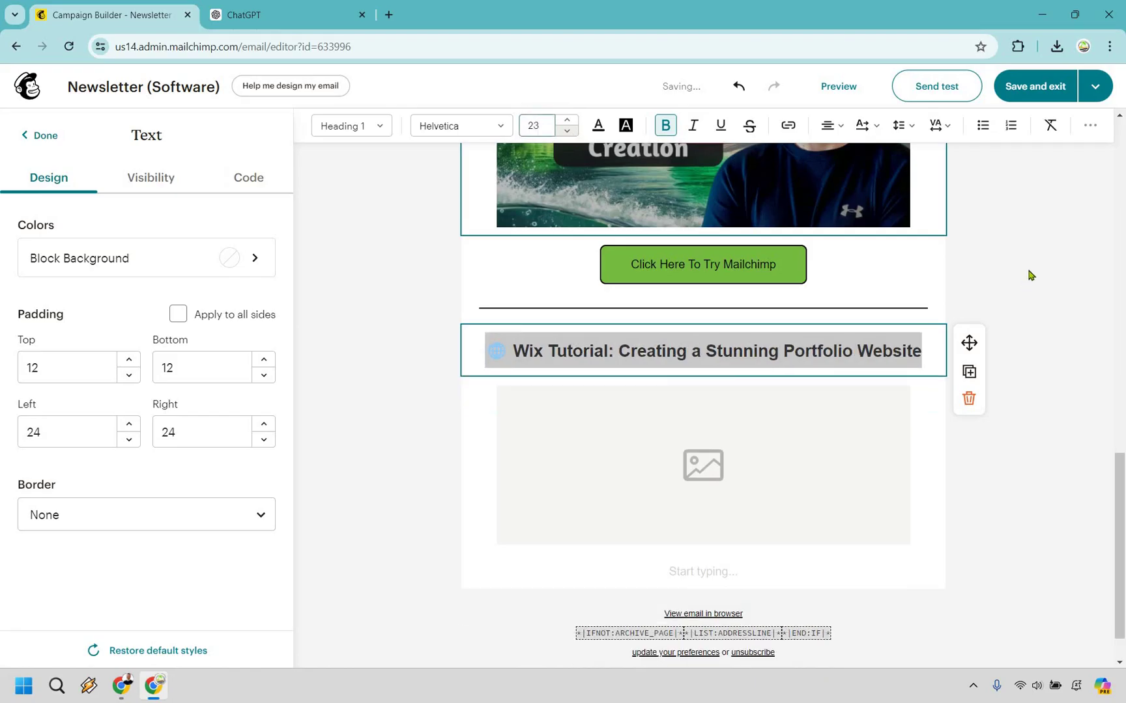
key("Escape")
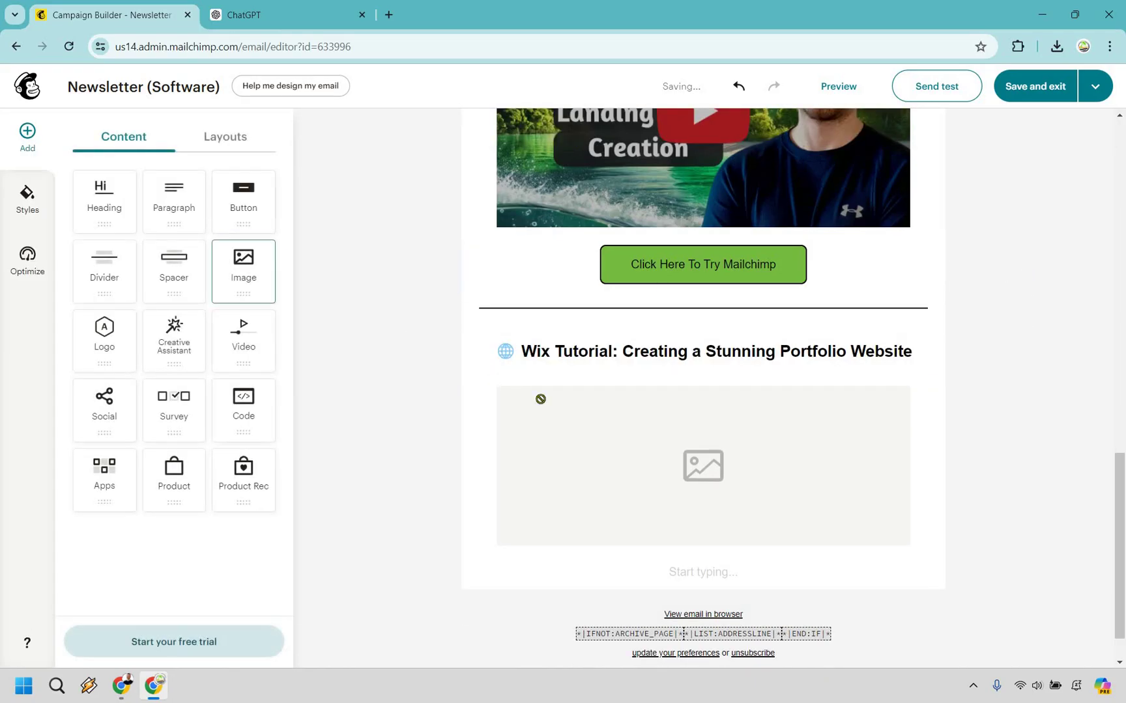
Step: Paste the Wix tutorial text from ChatGPT into a new text block and left-align it
left_click_drag(589, 436, 590, 396)
key("ctrl+Tab")
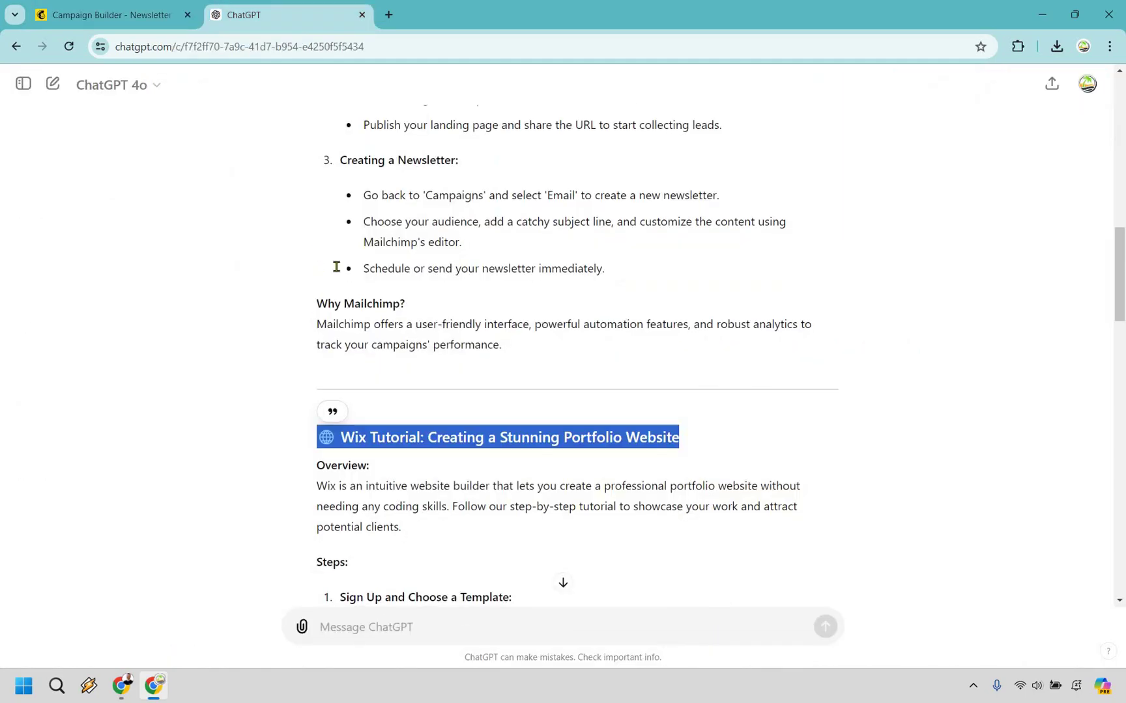
scroll(391, 358, "down", 3)
left_click_drag(316, 246, 684, 484)
scroll(599, 482, "down", 5)
key("ctrl+c")
key("ctrl+Tab")
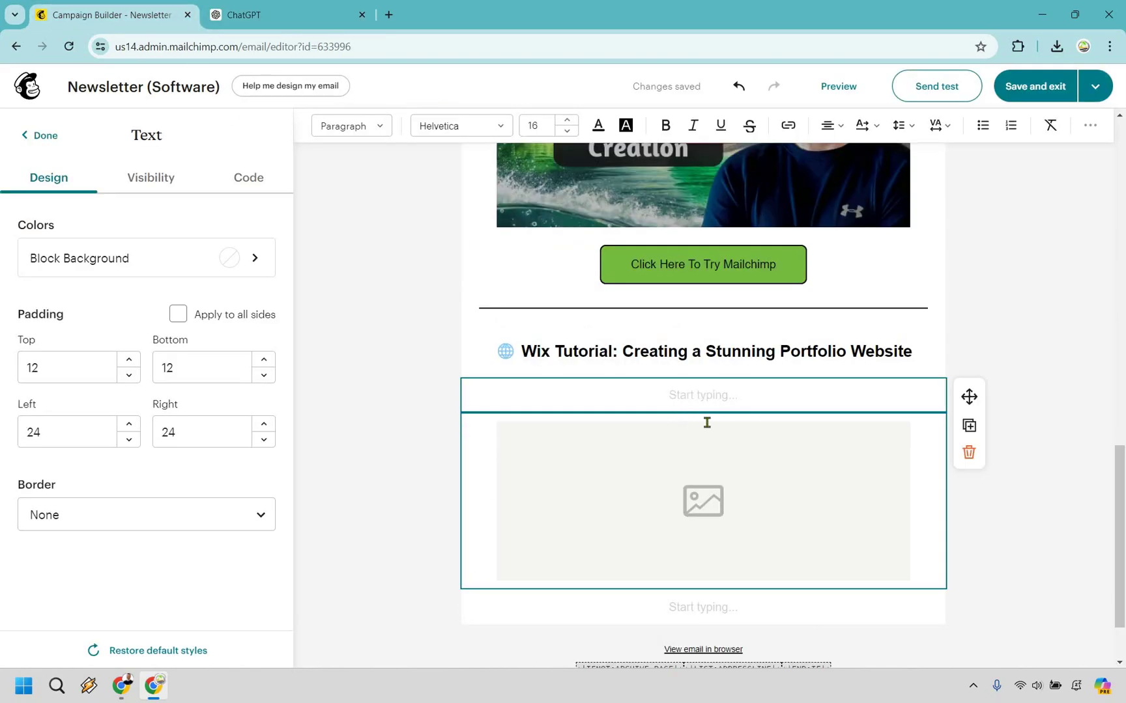
key("ctrl+v")
key("ctrl+a")
left_click(832, 125)
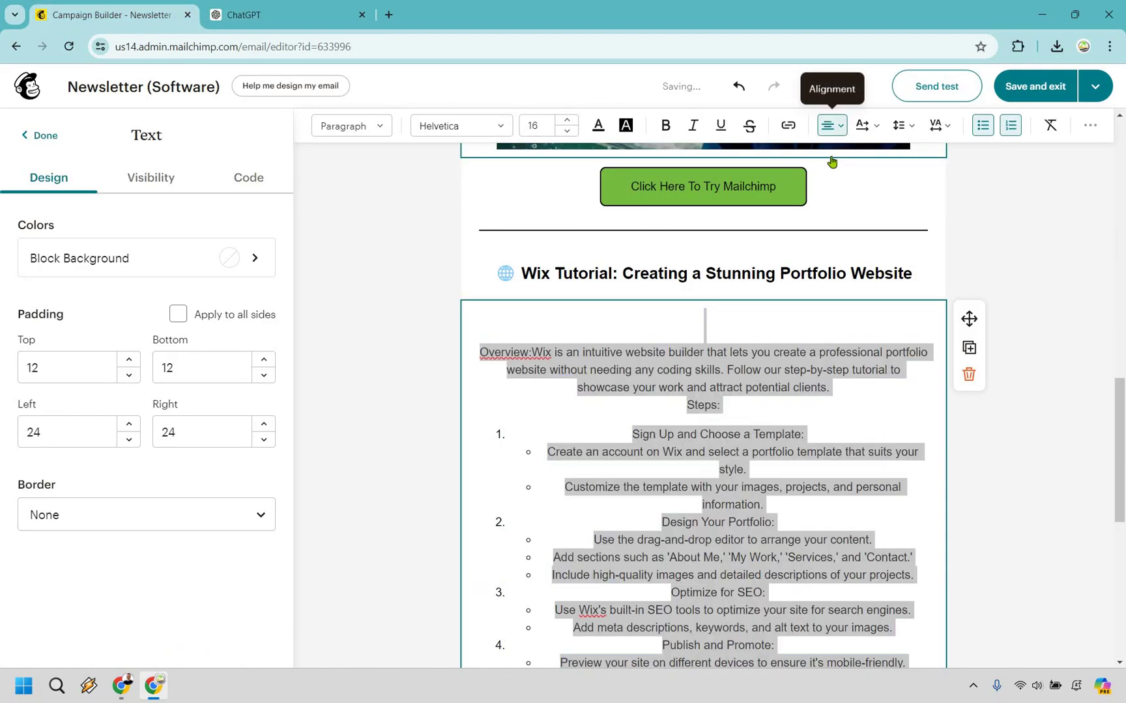
left_click(827, 153)
Step: Remove blank lines, split the text into paragraphs, and bold Steps: and Overview:
left_click(480, 368)
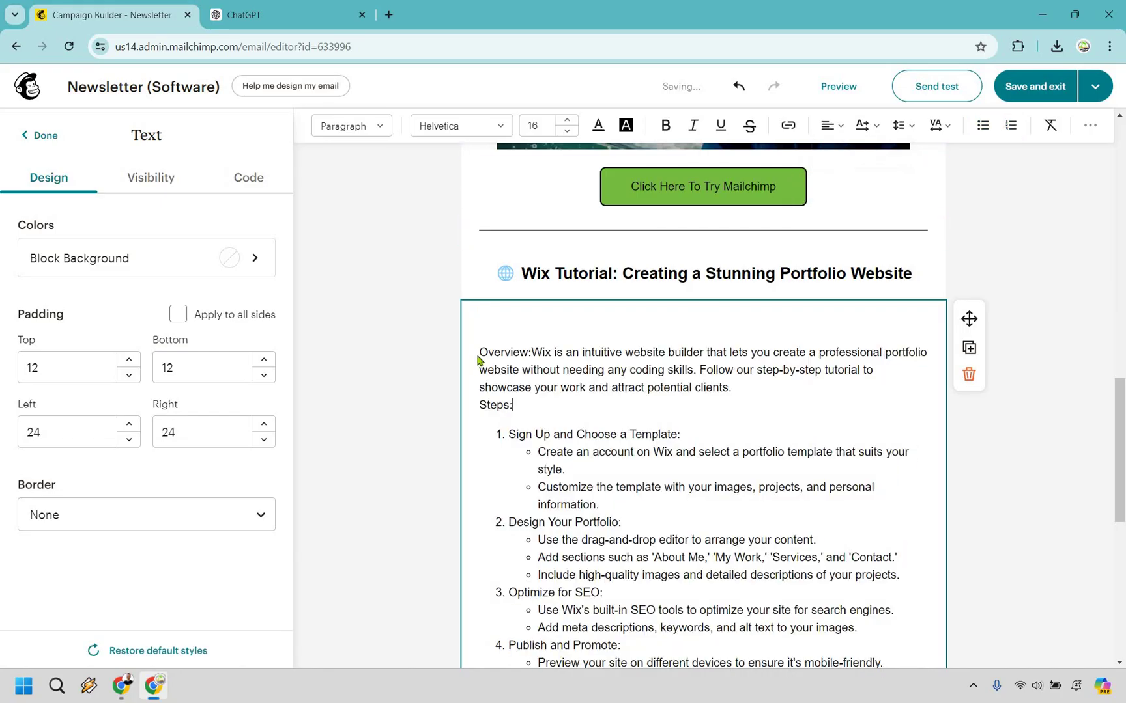
key("BackSpace")
key("BackSpace")
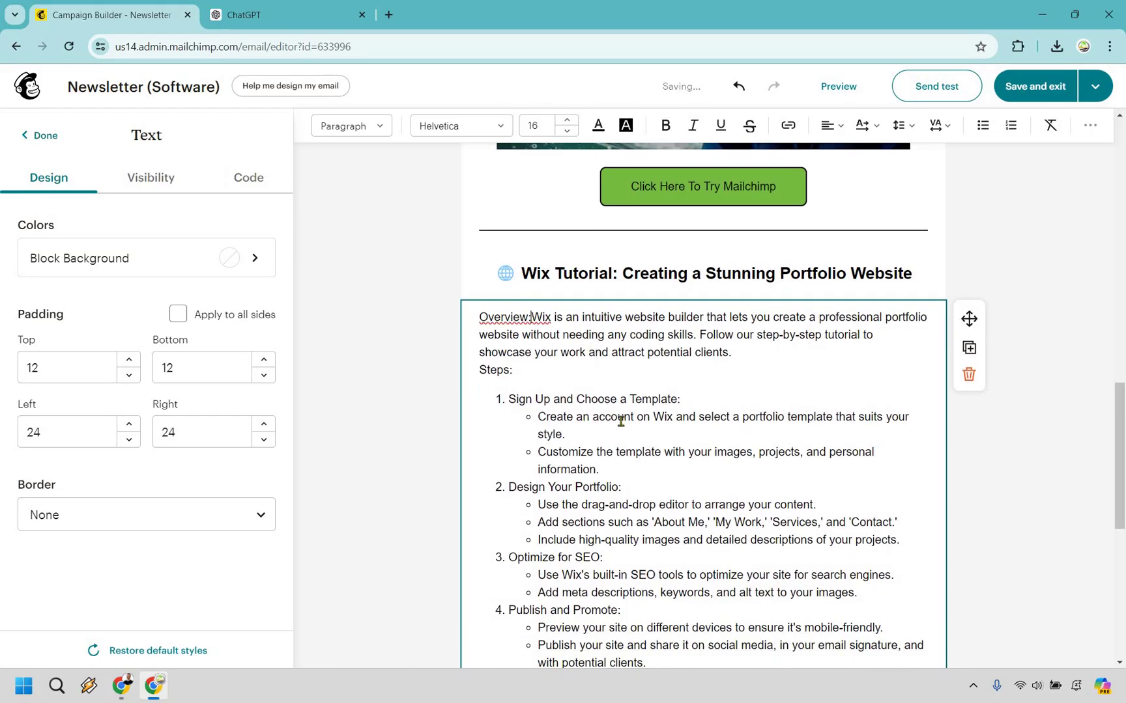
key("Return")
key("Return")
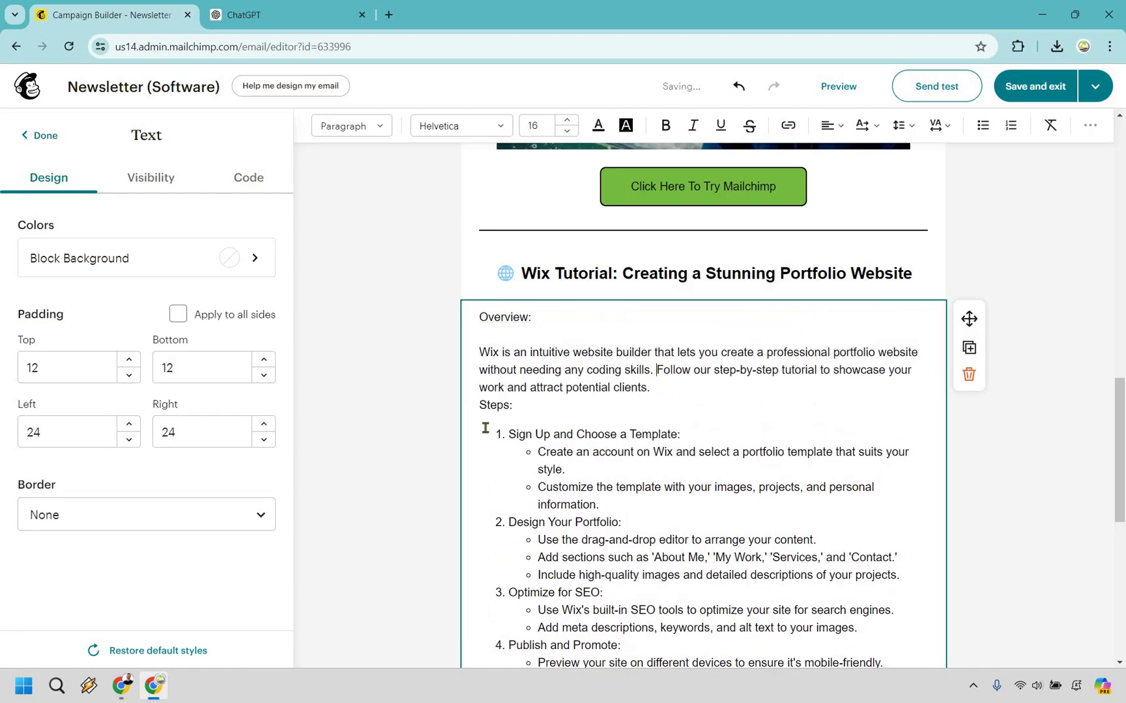
key("Return")
key("Return")
key("Return")
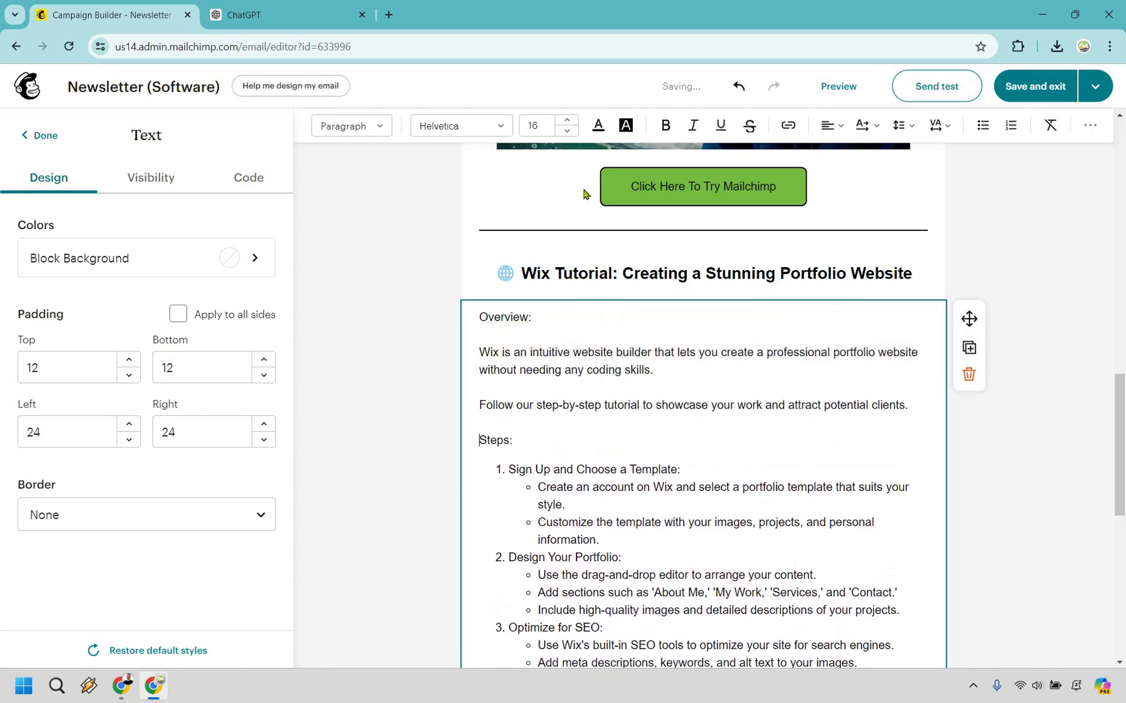
key("shift+End")
key("ctrl+b")
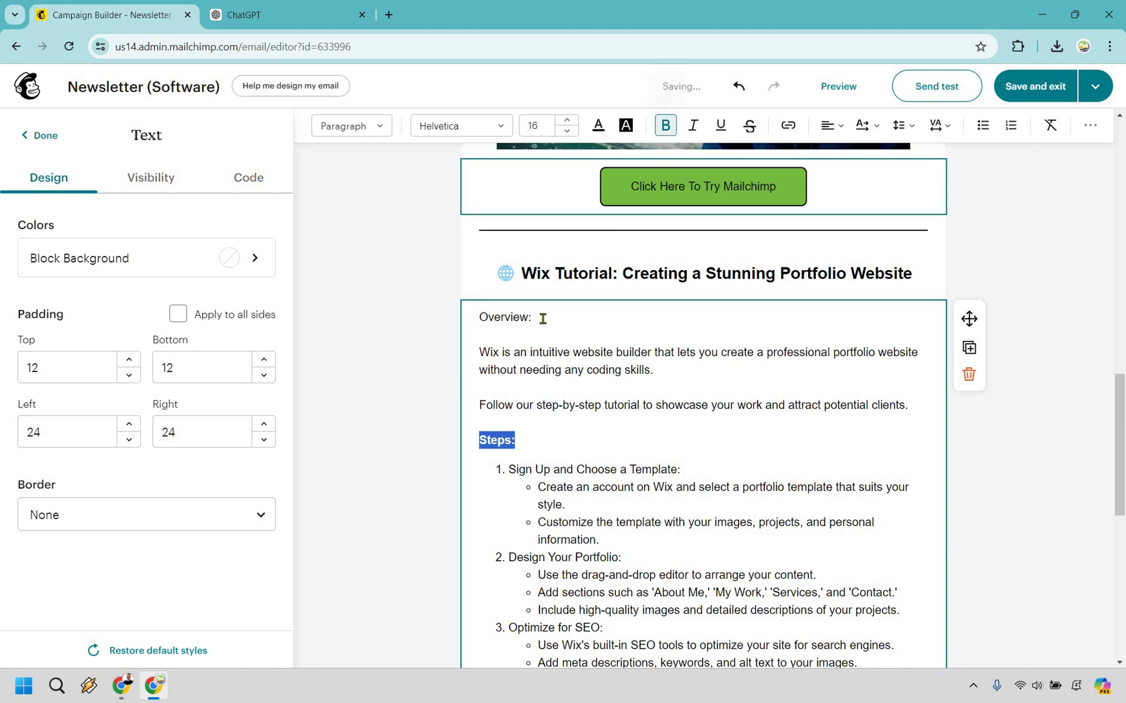
key("ctrl+Home")
key("shift+End")
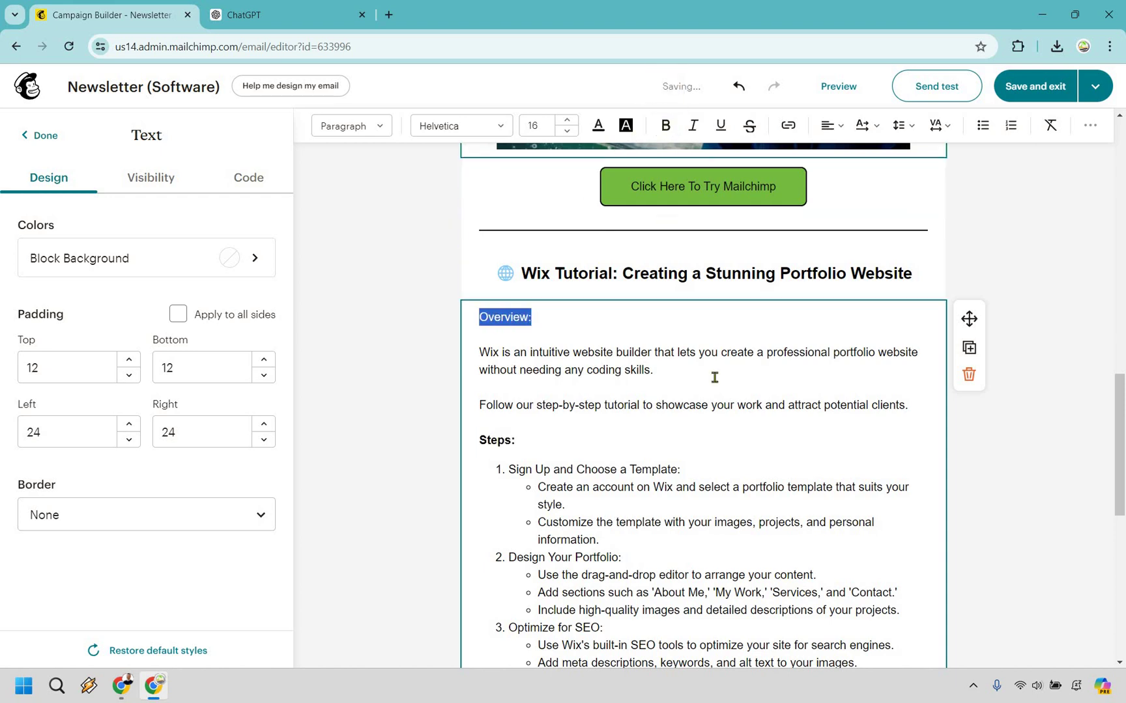
key("ctrl+b")
Step: Put Why Wix? on its own bold line and add a video block below the text
scroll(485, 456, "down", 5)
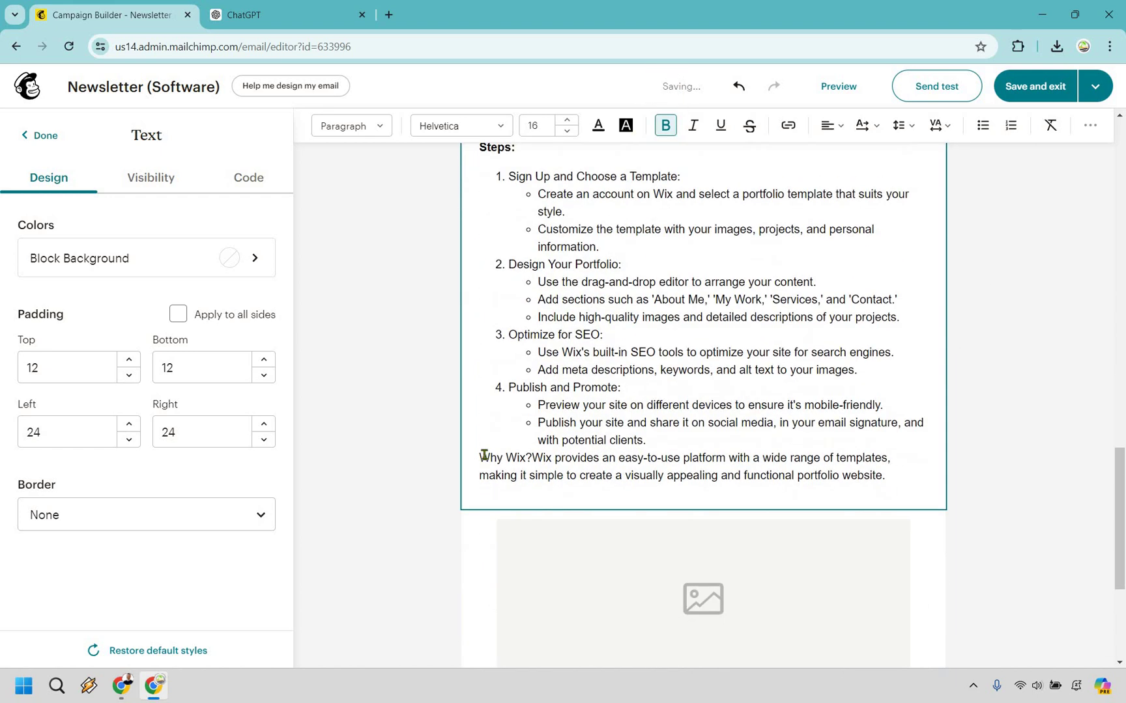
key("Return")
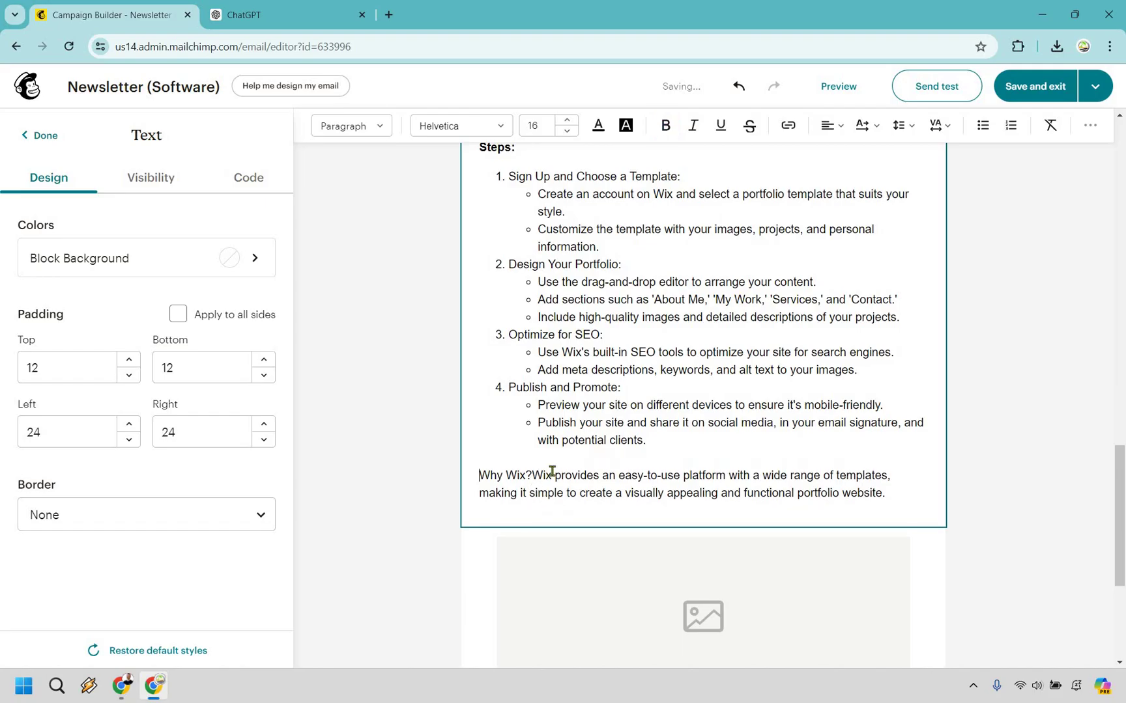
left_click(532, 475)
key("Return")
key("Return")
left_click_drag(489, 474, 532, 475)
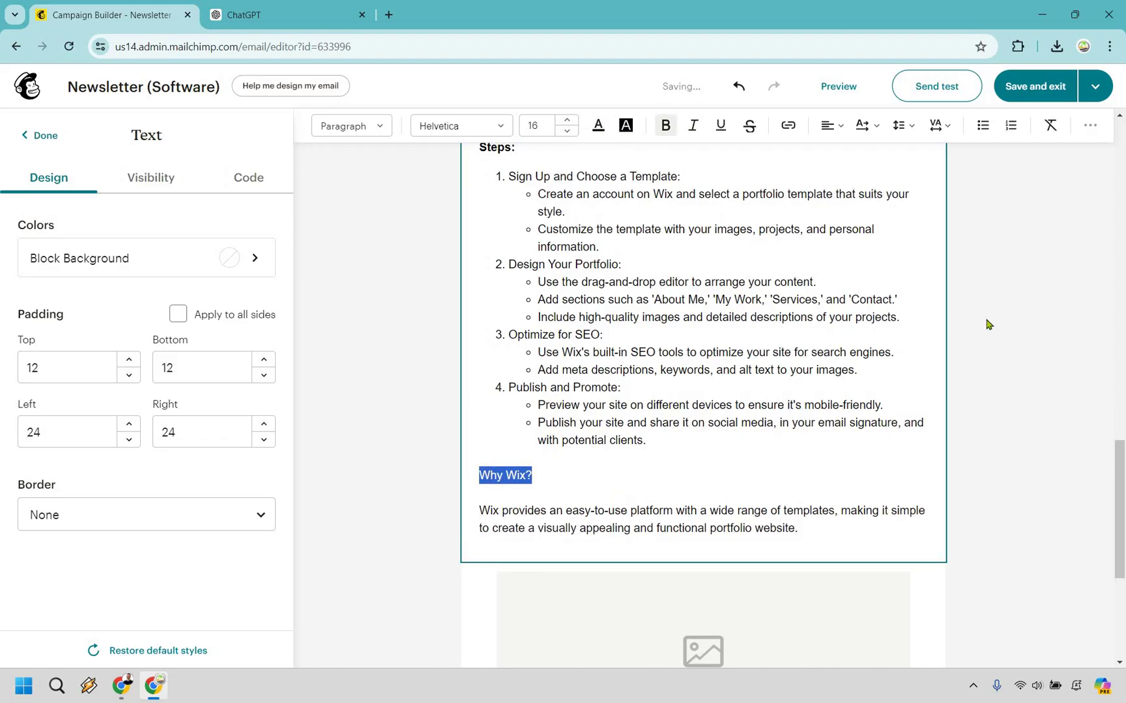
key("ctrl+b")
left_click(309, 454)
left_click_drag(243, 339, 1060, 465)
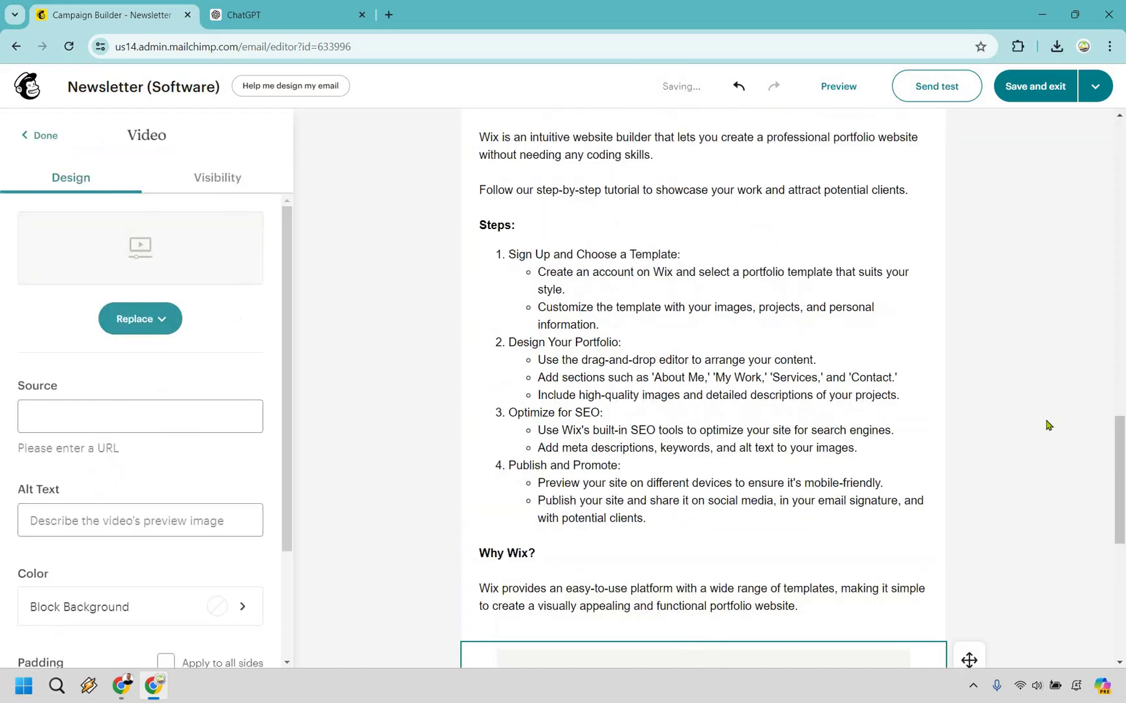
scroll(1047, 425, "down", 1)
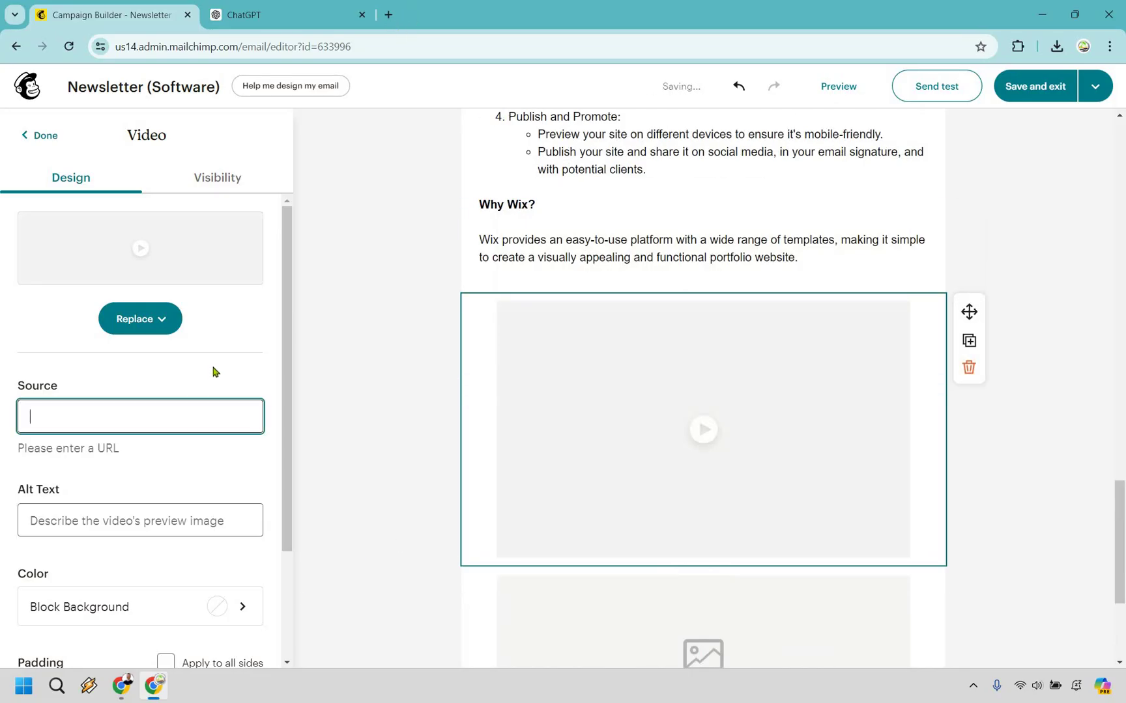
key("ctrl+v")
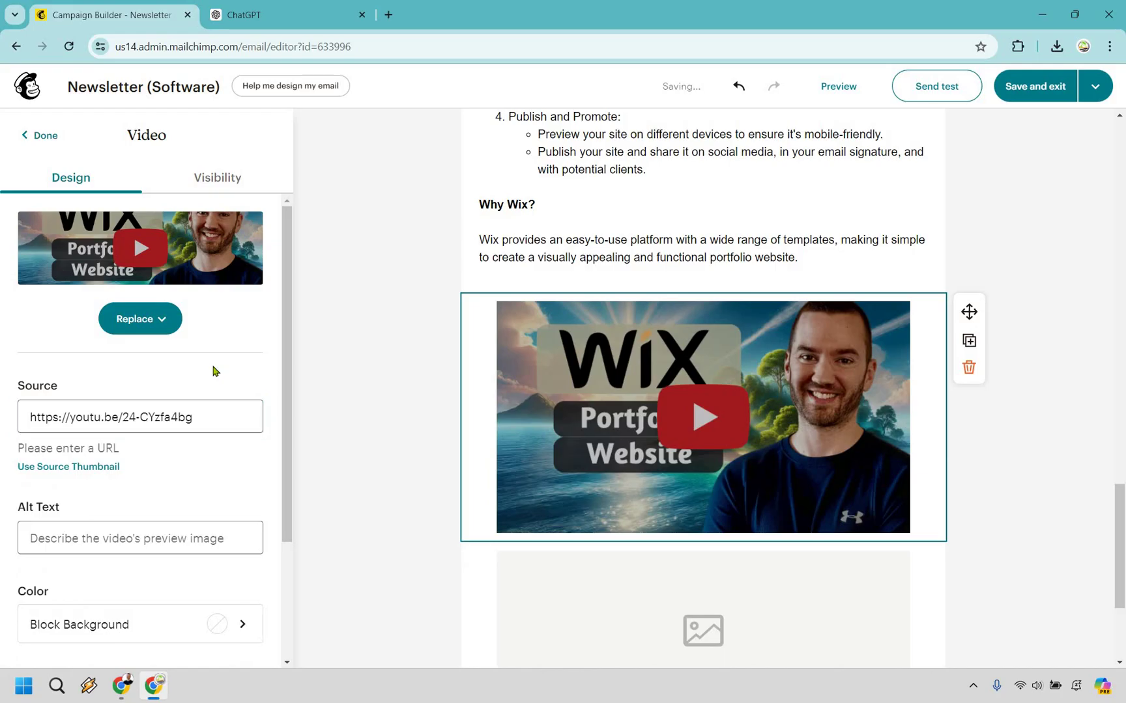
scroll(215, 371, "down", 1)
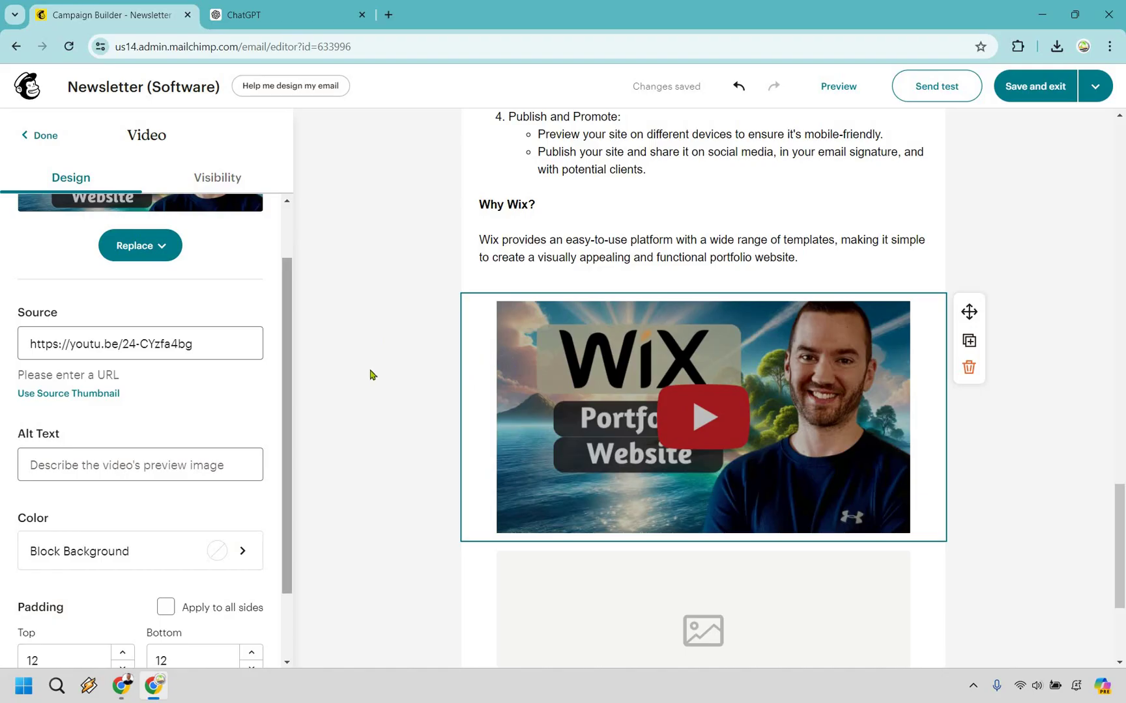
scroll(192, 377, "down", 1)
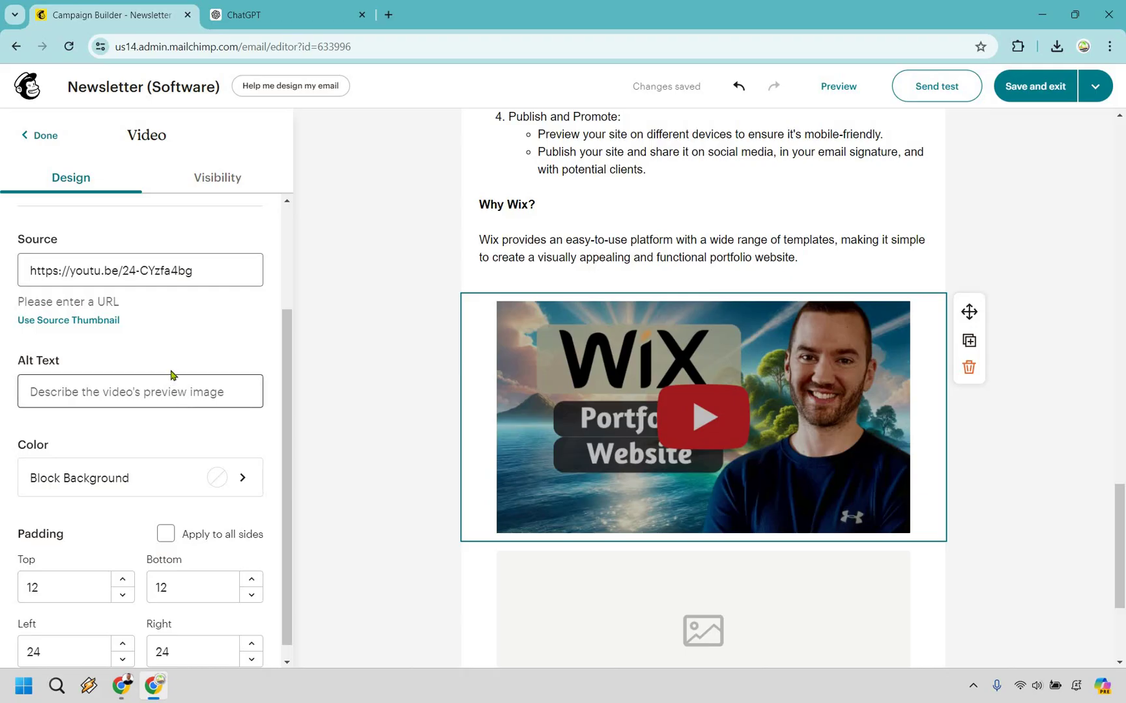
scroll(93, 246, "up", 2)
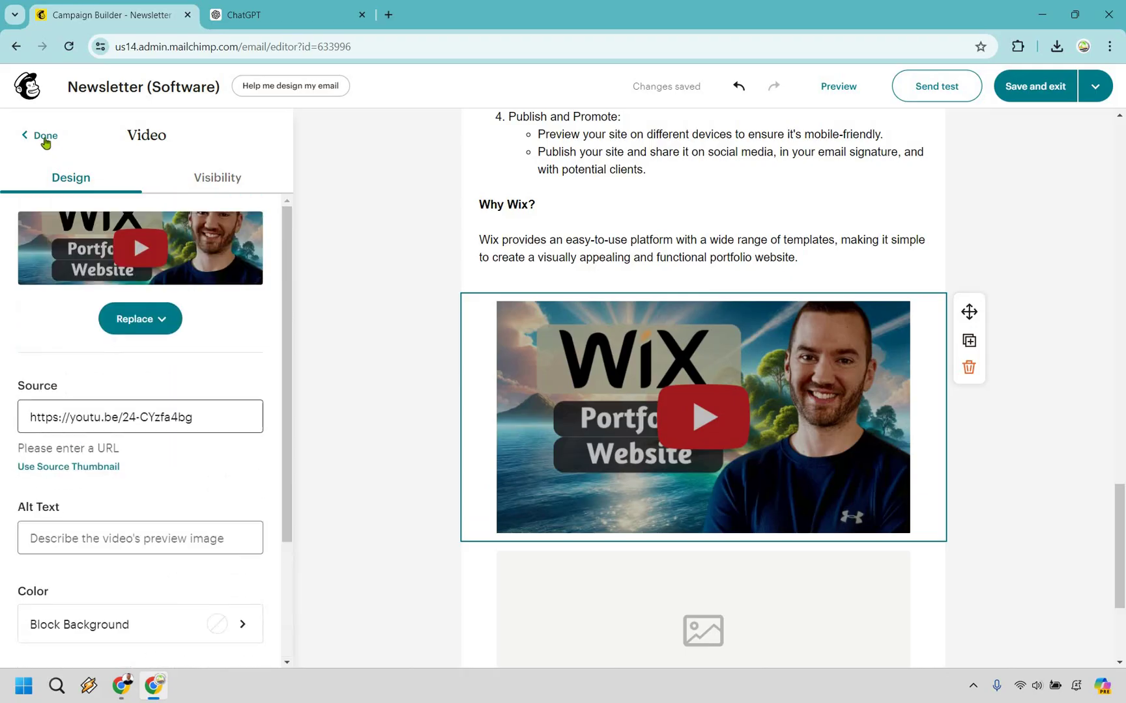
left_click(1044, 294)
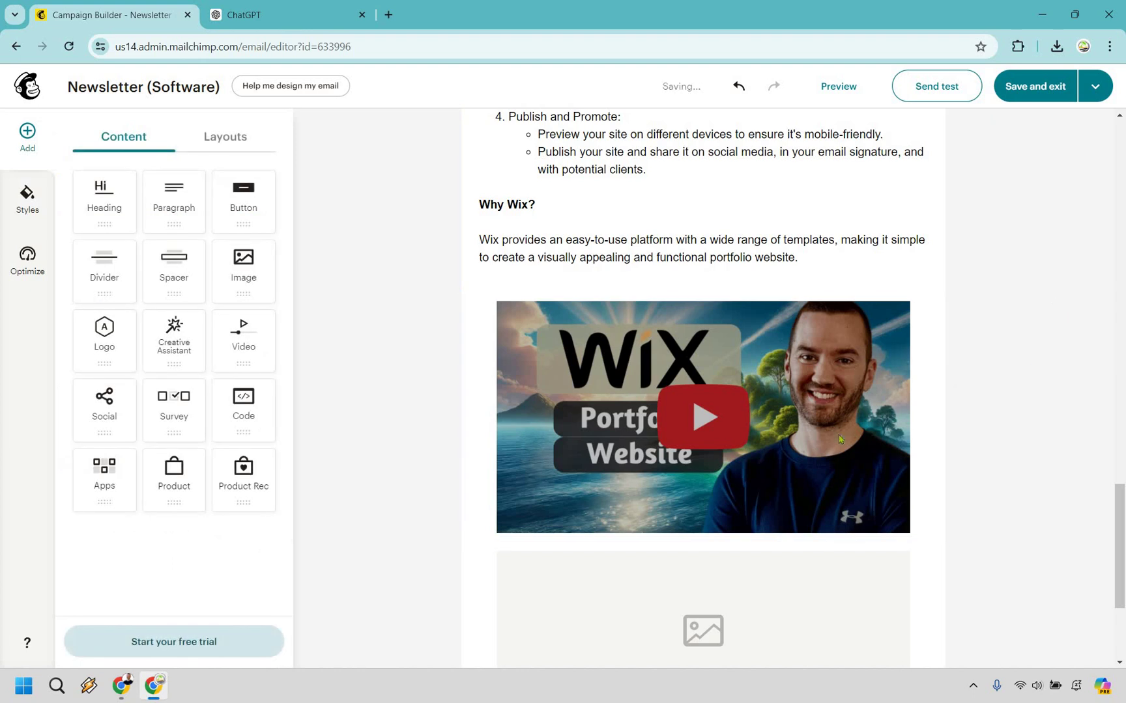
Step: Delete the empty image placeholder and add a divider below the Wix video
scroll(844, 421, "down", 3)
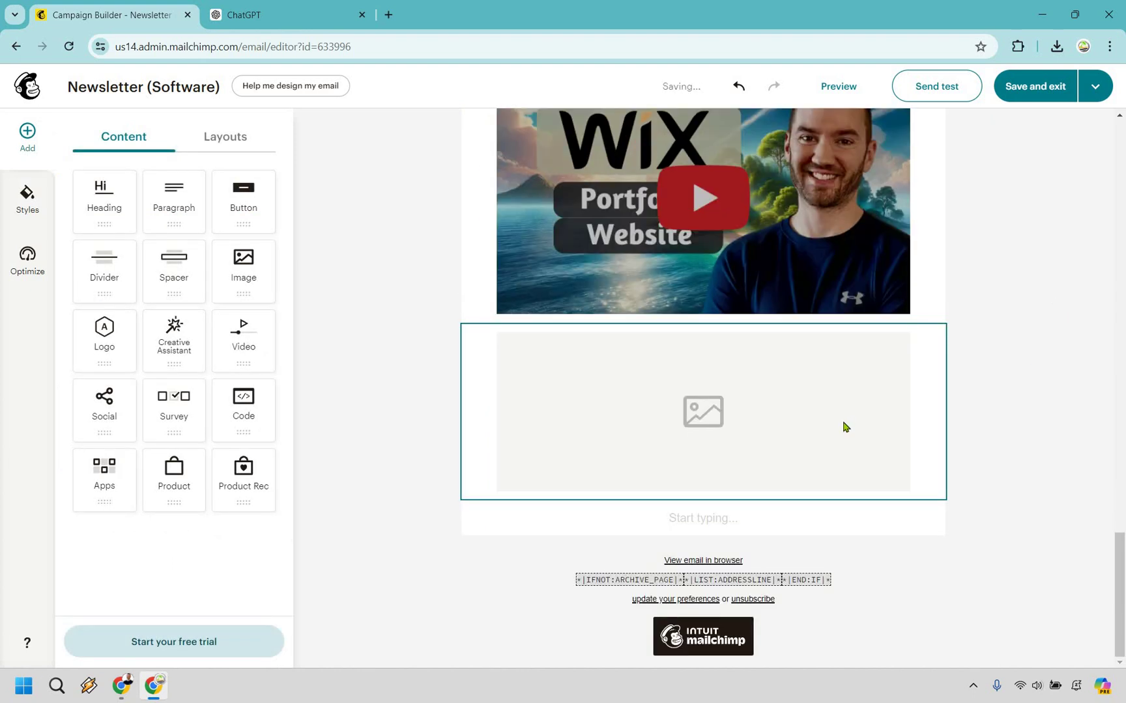
left_click(975, 406)
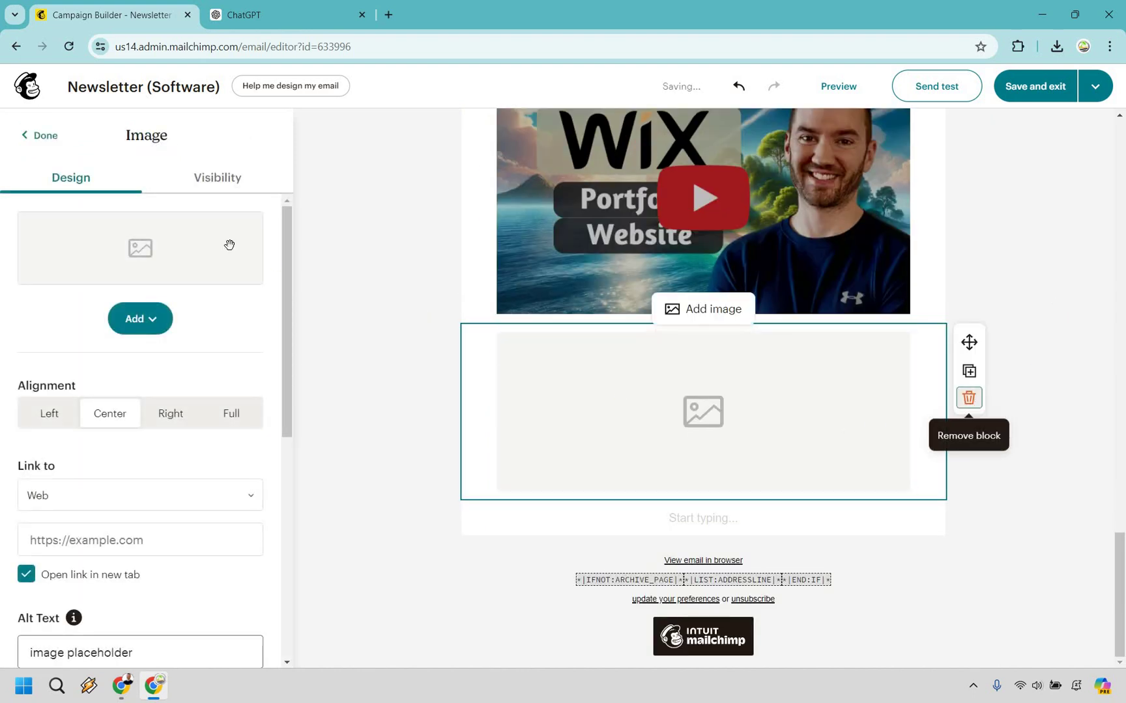
left_click(967, 399)
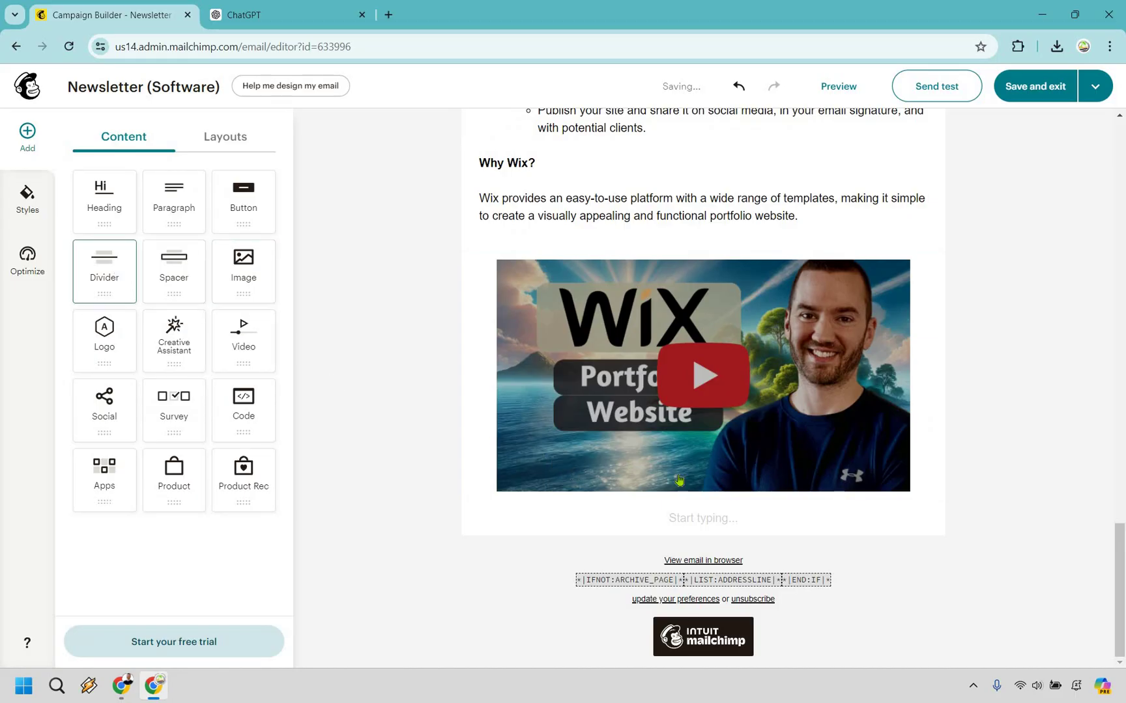
left_click_drag(104, 272, 527, 374)
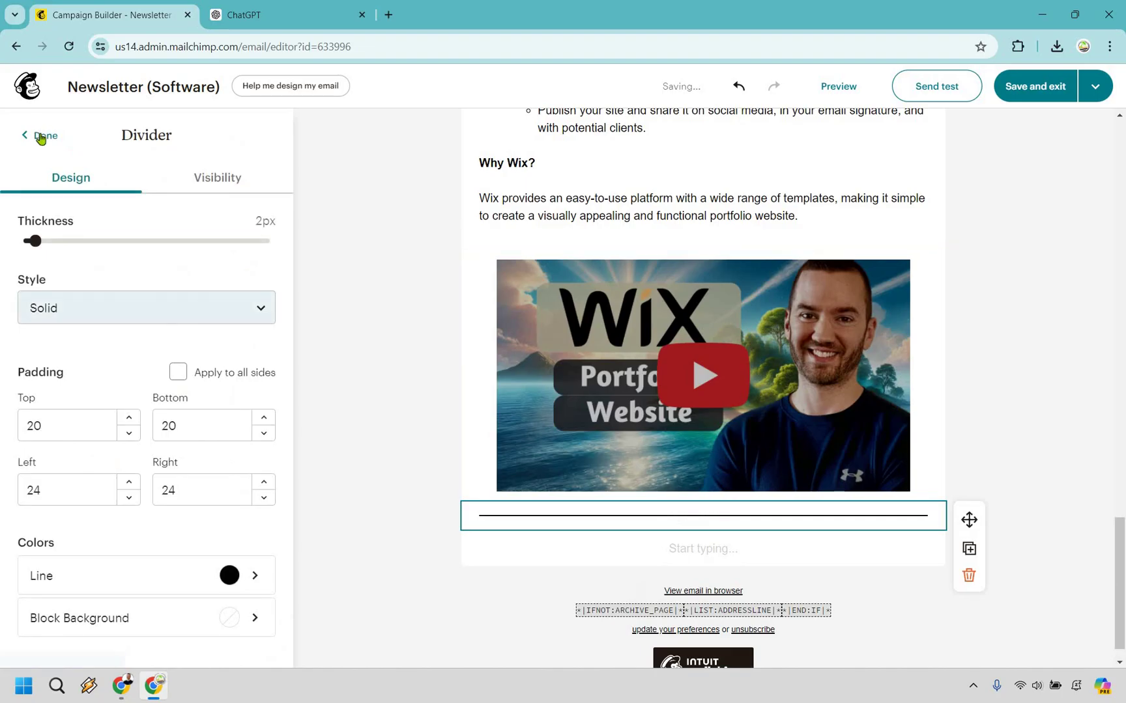
left_click(448, 419)
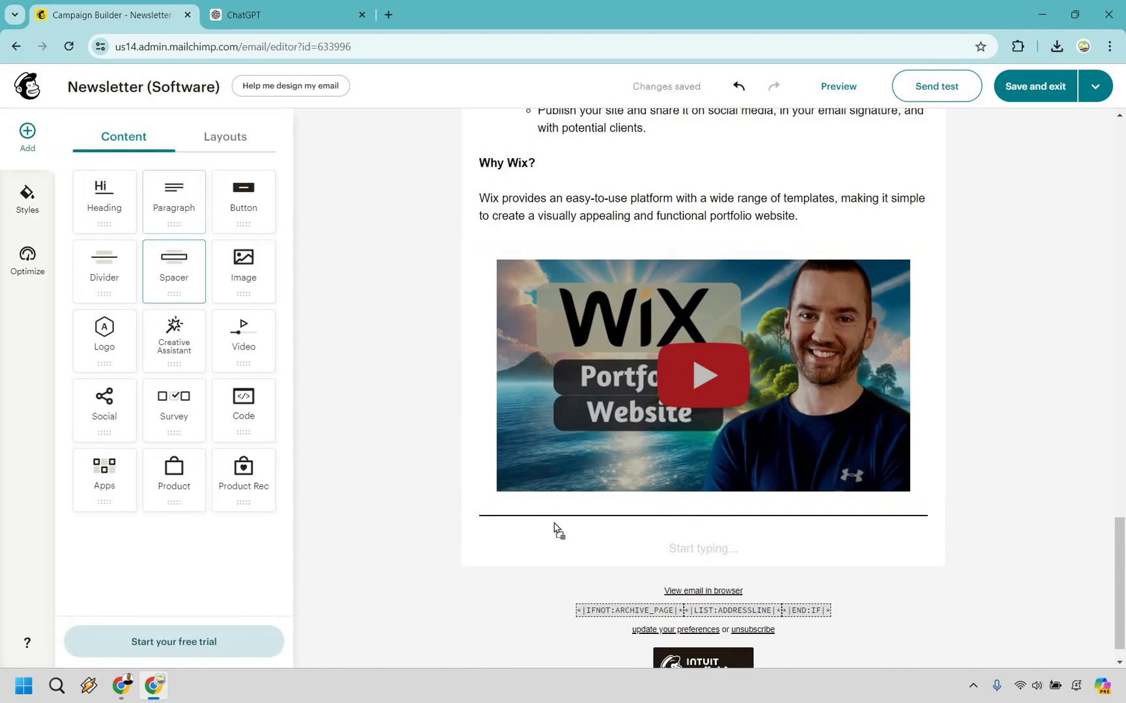
Step: Paste the closing message and sign-off from ChatGPT into a new text block, removing the leftover empty block
left_click_drag(174, 202, 641, 582)
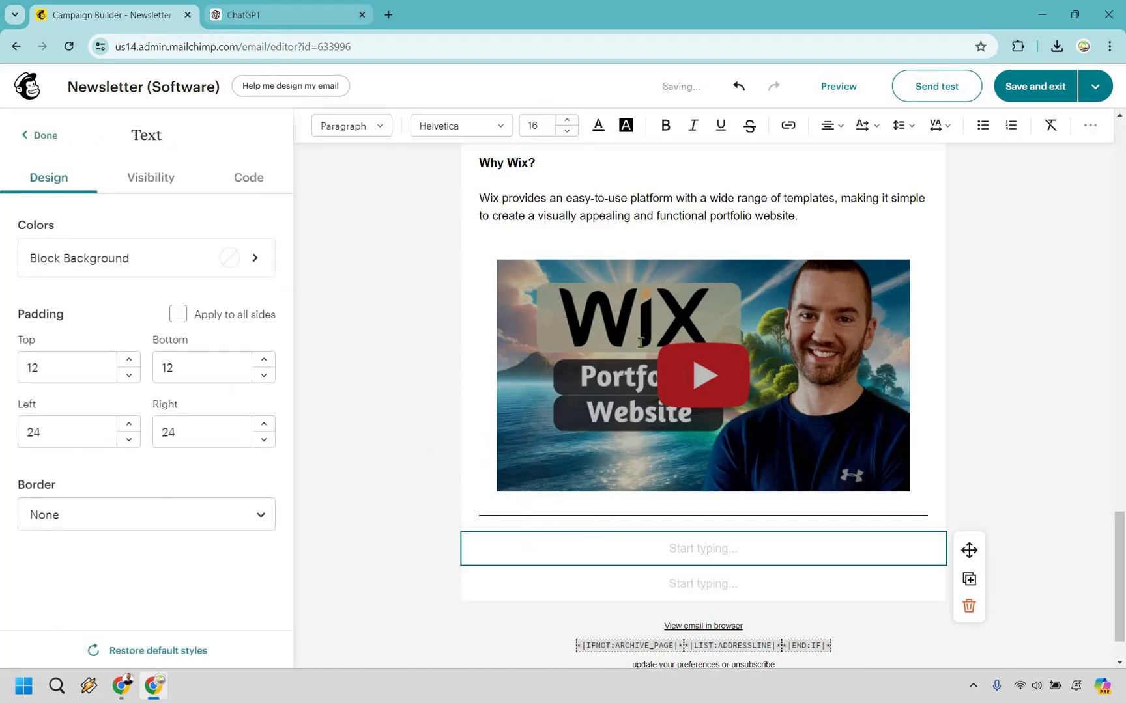
key("ctrl+Tab")
left_click(584, 293)
scroll(347, 376, "down", 15)
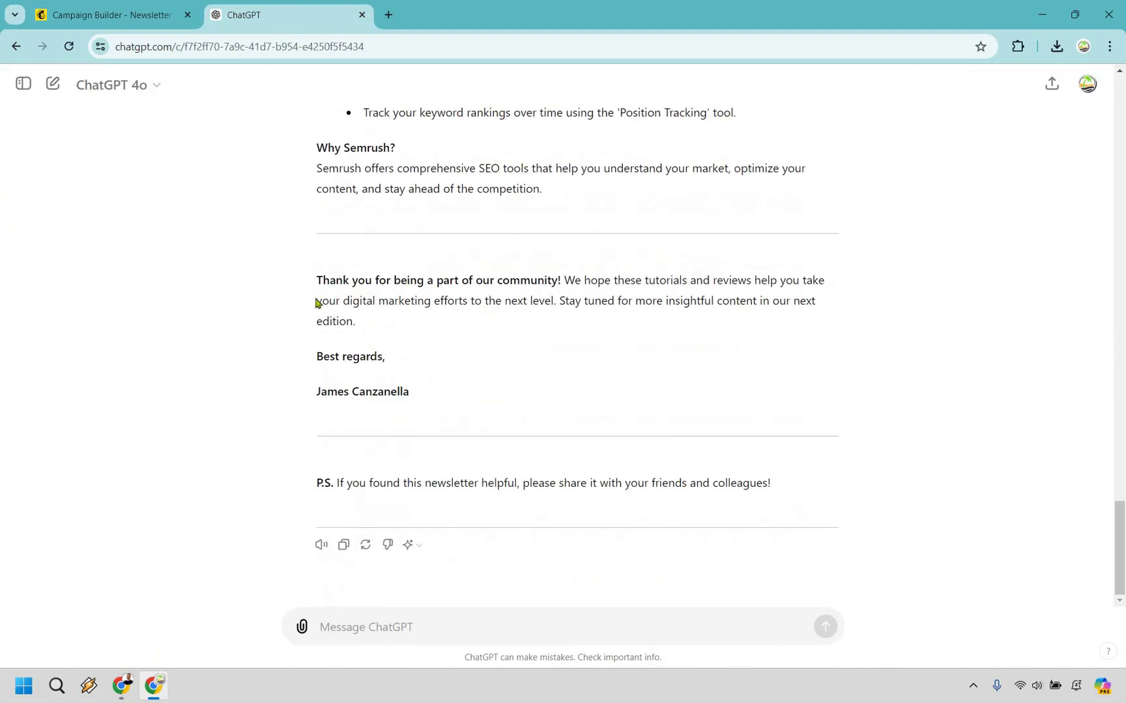
left_click_drag(315, 293, 158, 3)
key("ctrl+c")
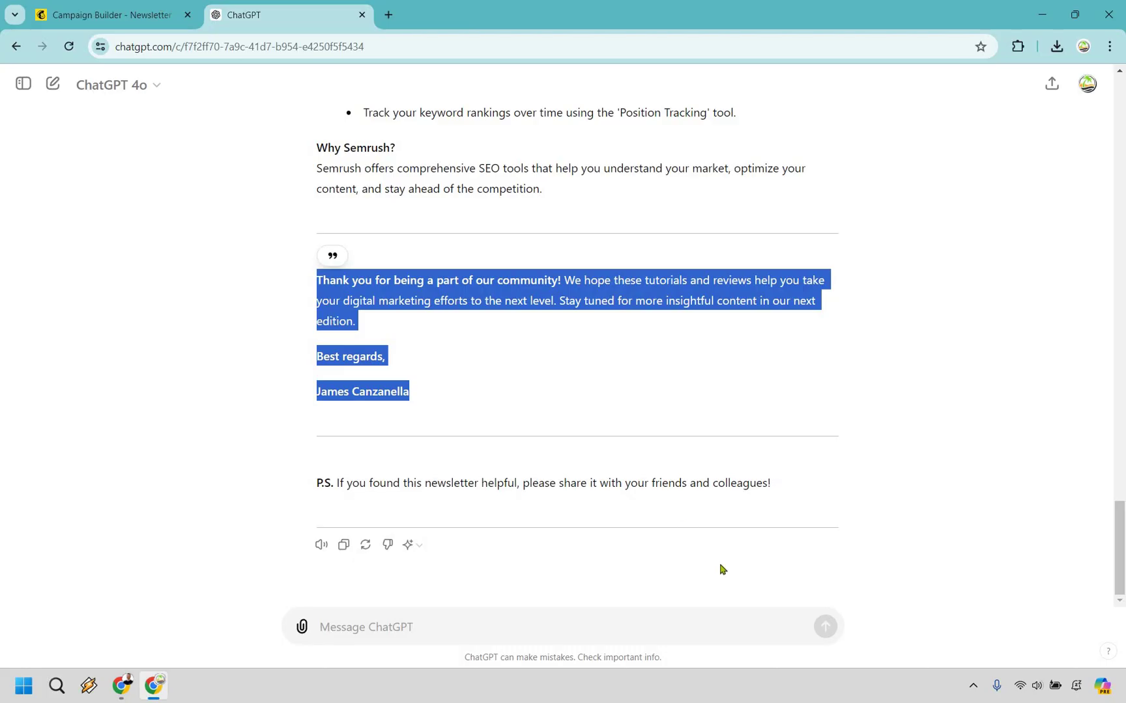
key("ctrl+Tab")
left_click(775, 547)
key("ctrl+v")
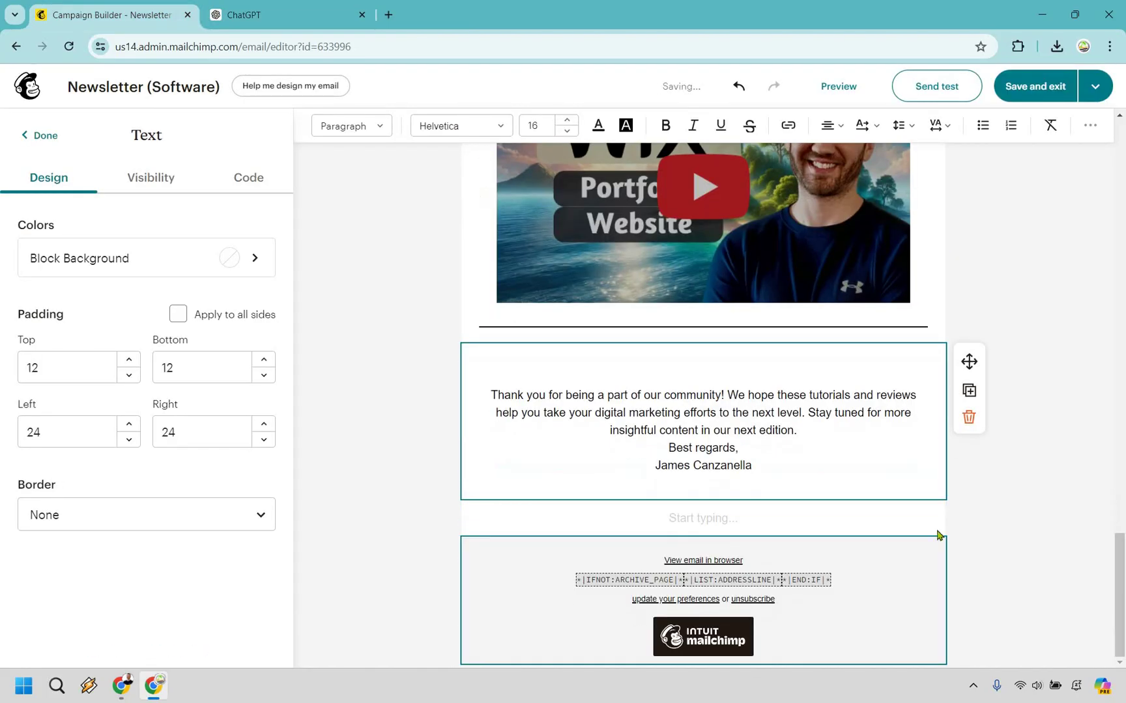
left_click(968, 575)
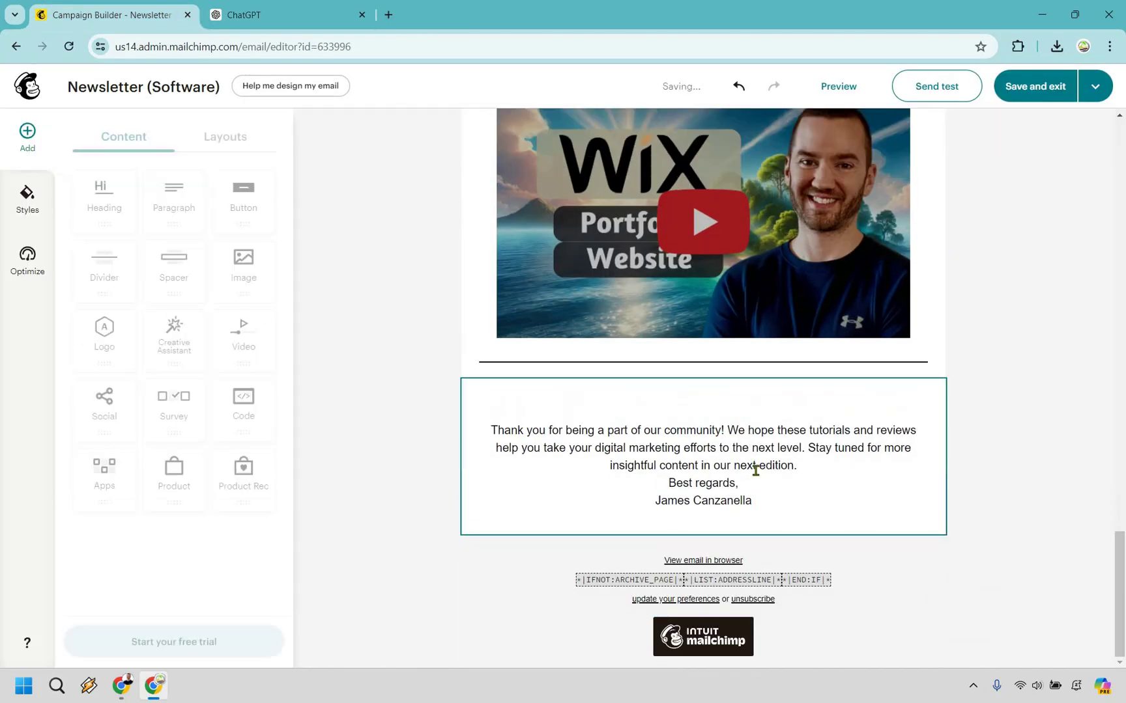
Step: Left-align the closing text, separate the 'Stay tuned' paragraph, space out the sign-off and italicize it
left_click(756, 470)
key("ctrl+a")
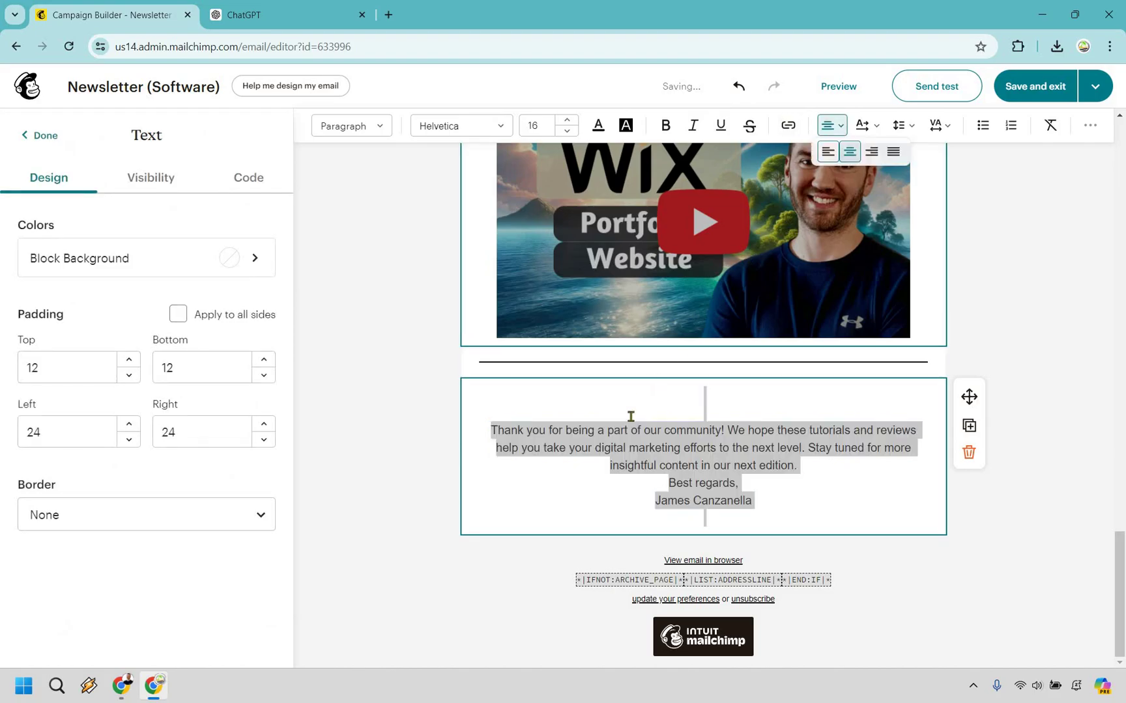
left_click(828, 152)
left_click(482, 428)
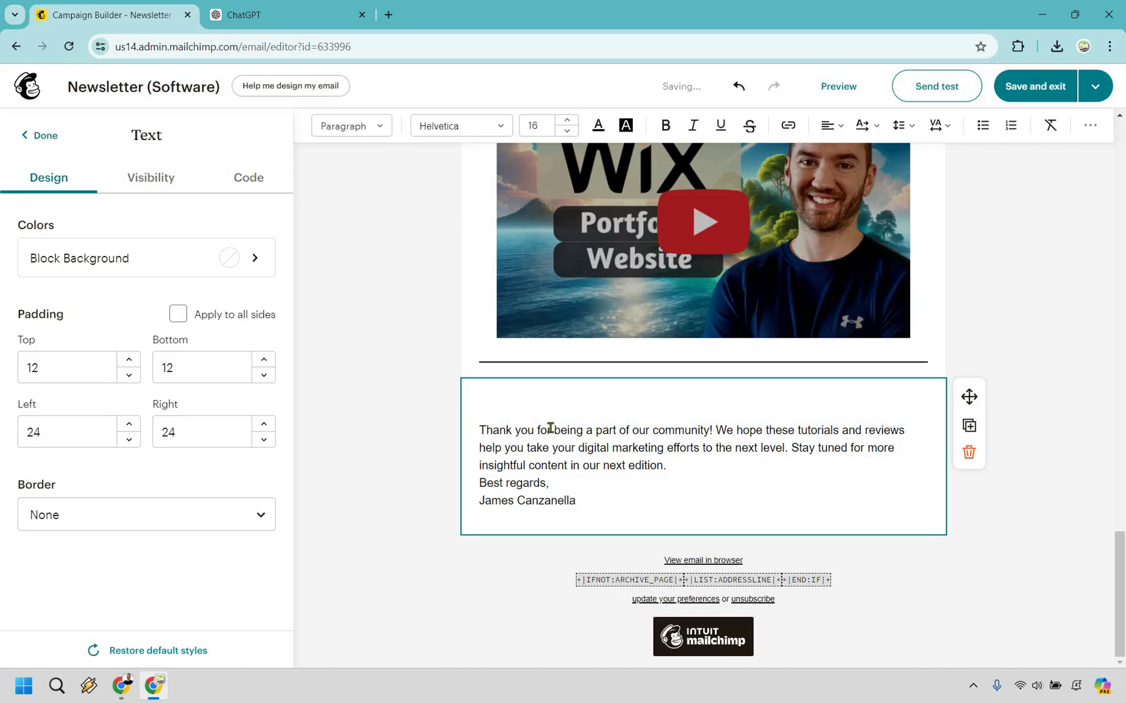
key("BackSpace")
key("BackSpace")
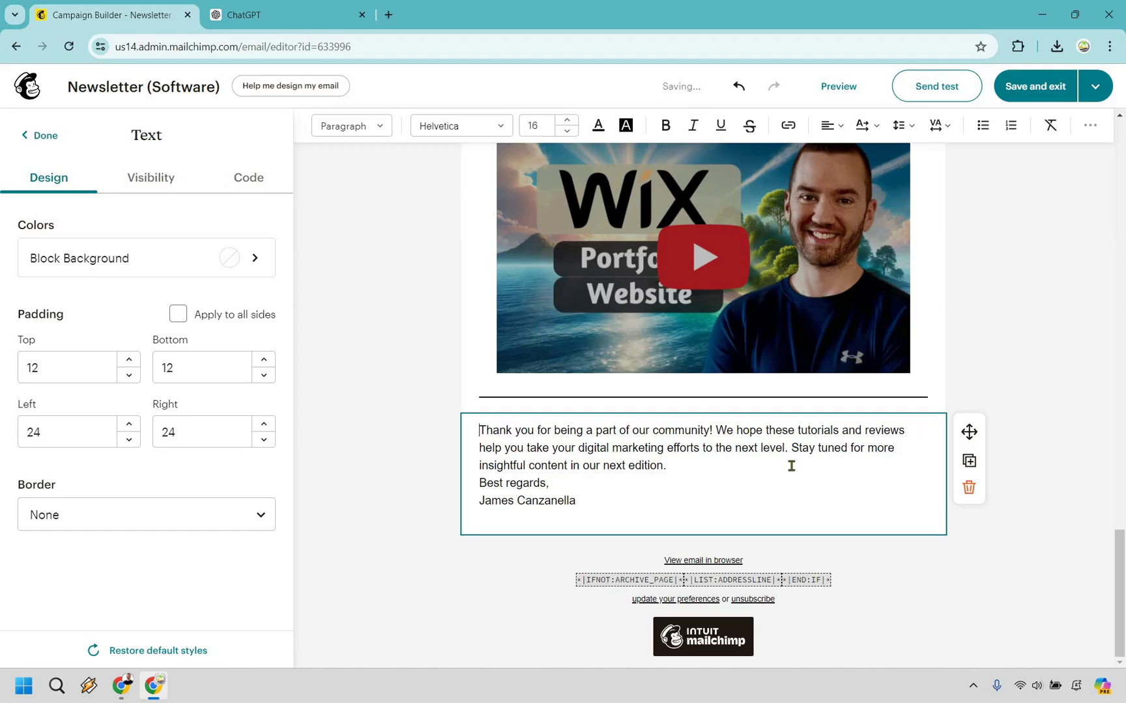
key("Return")
key("Return")
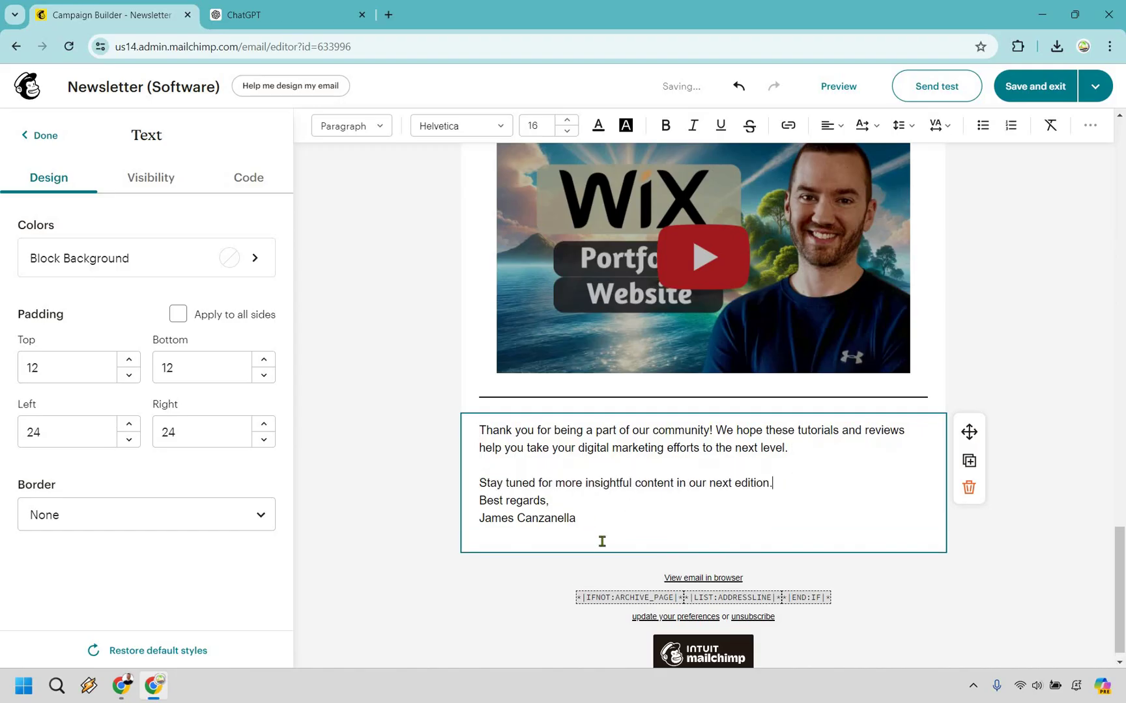
key("Return")
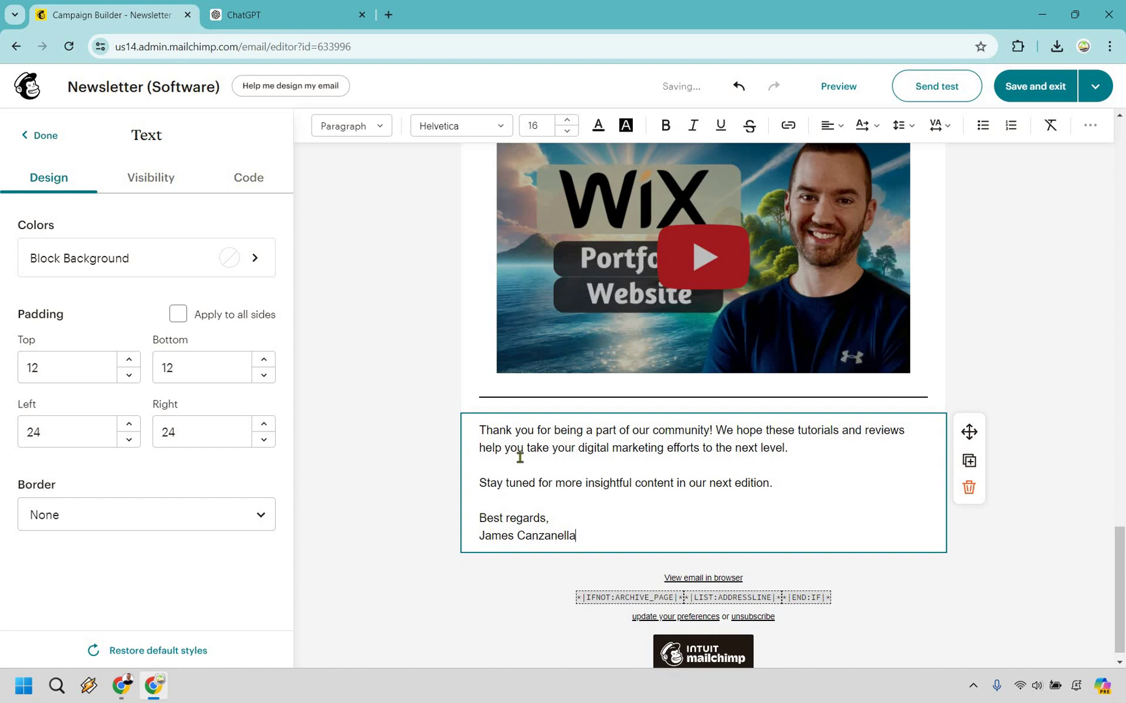
key("ctrl+shift+End")
left_click(697, 125)
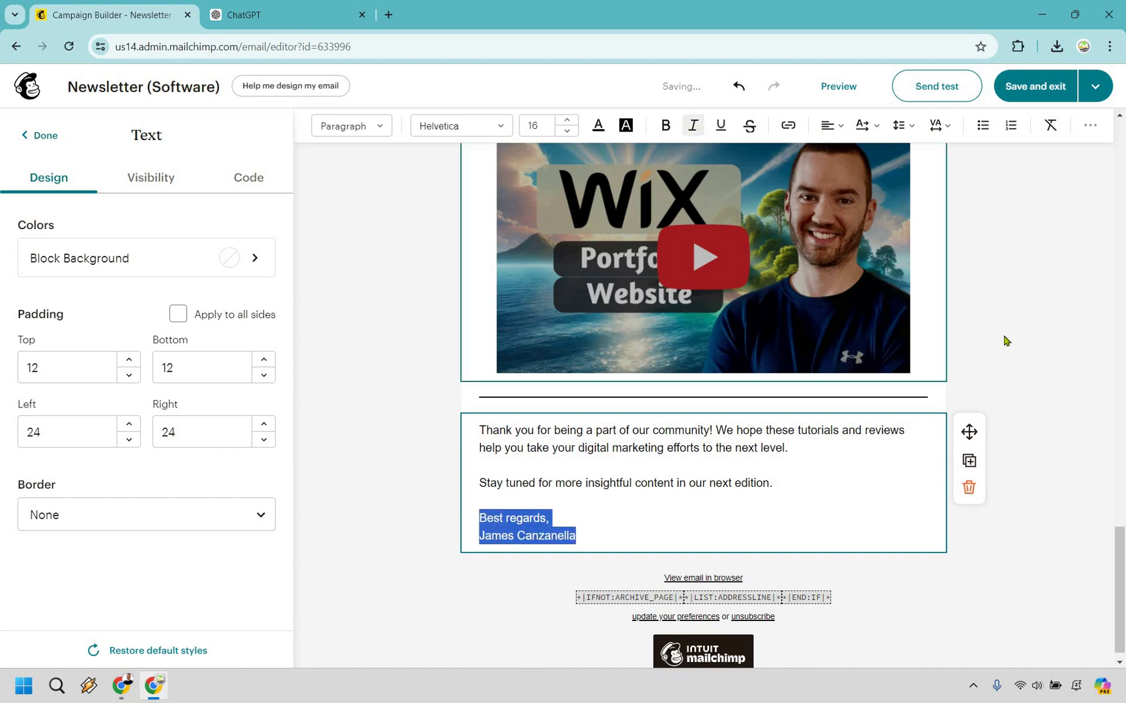
left_click(1047, 360)
scroll(1048, 360, "up", 10)
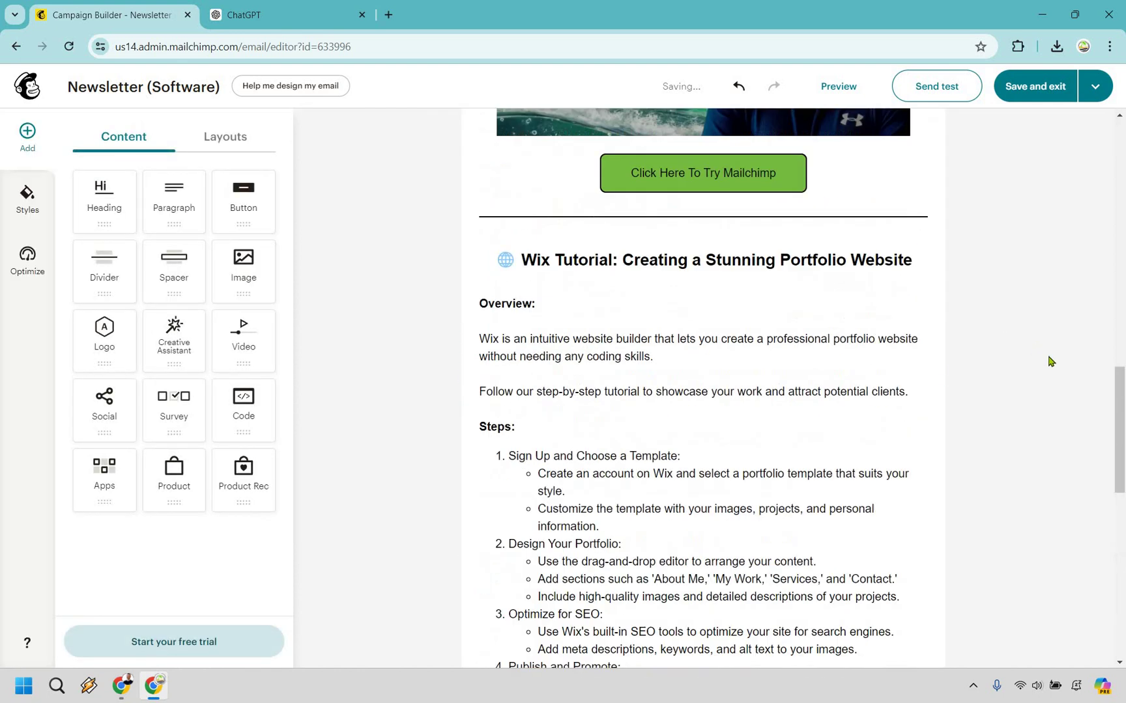
scroll(1049, 361, "up", 15)
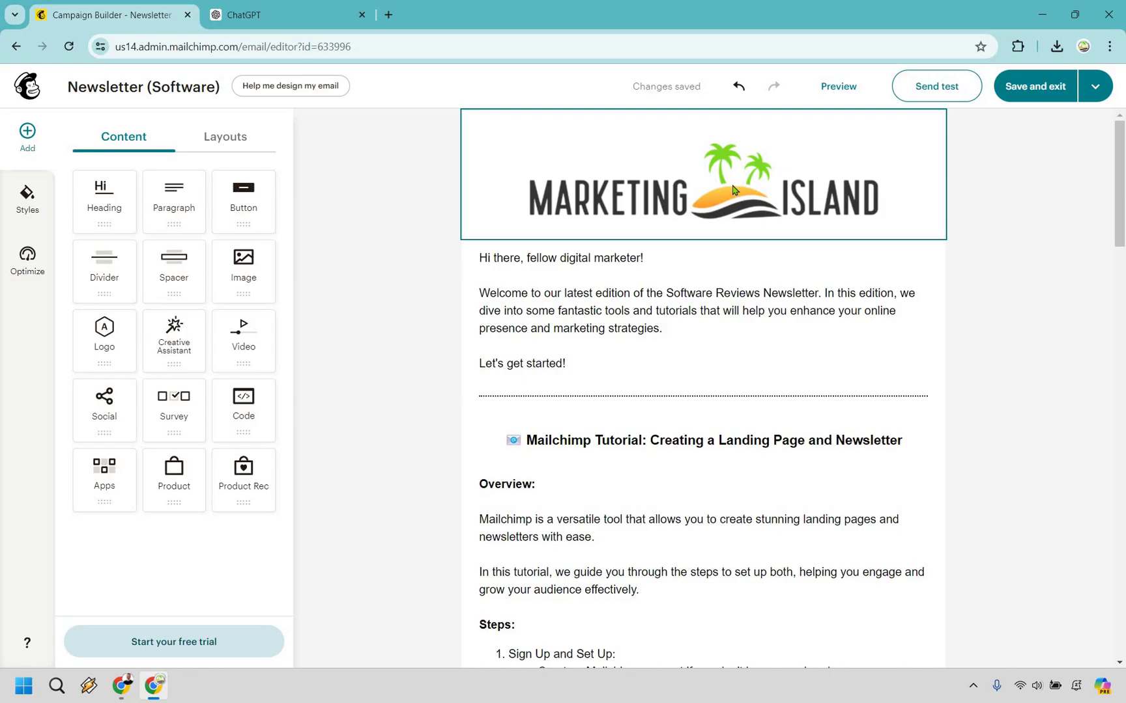
left_click(732, 189)
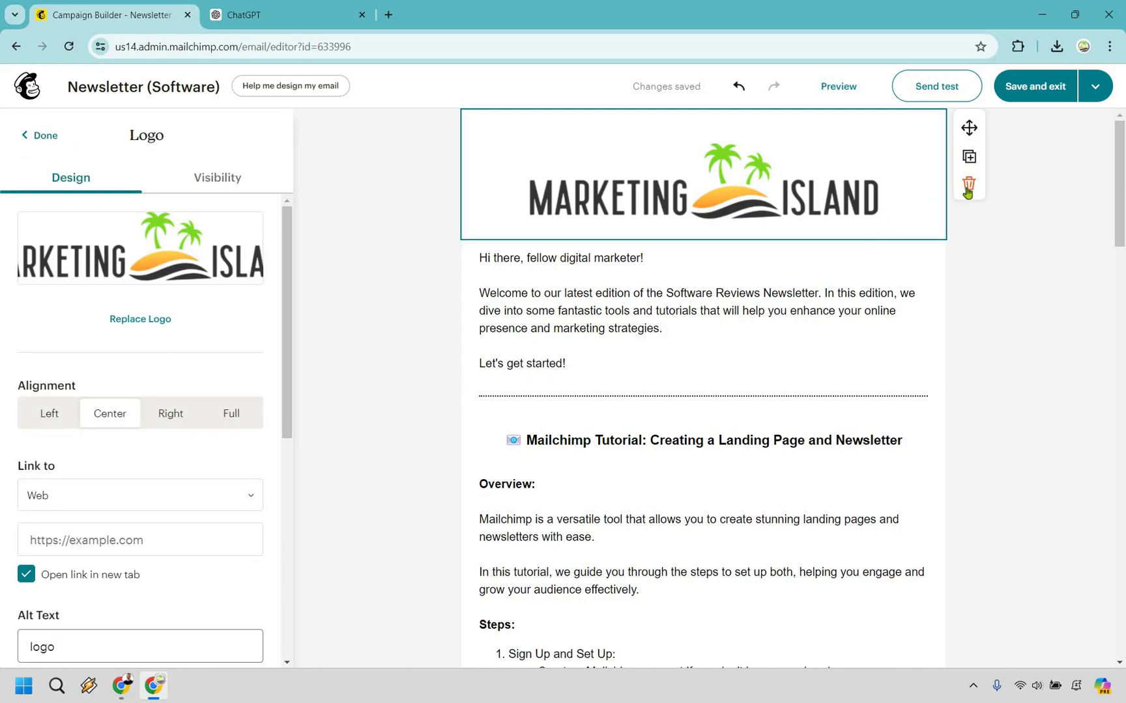
key("Escape")
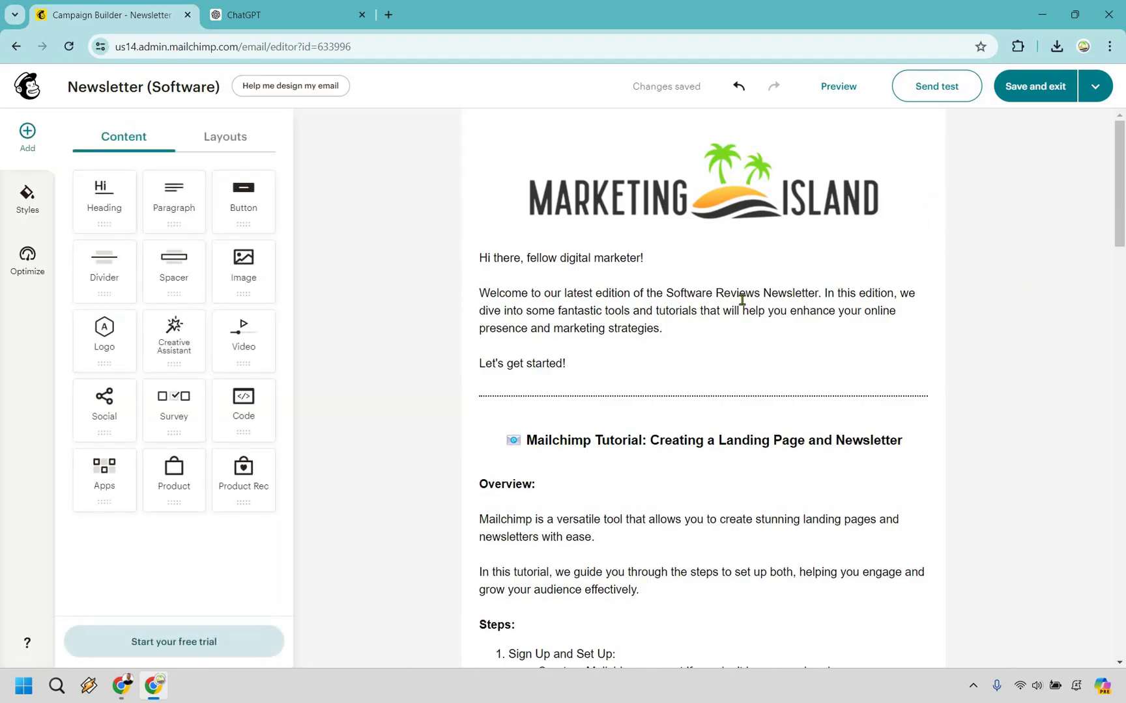
scroll(759, 280, "down", 15)
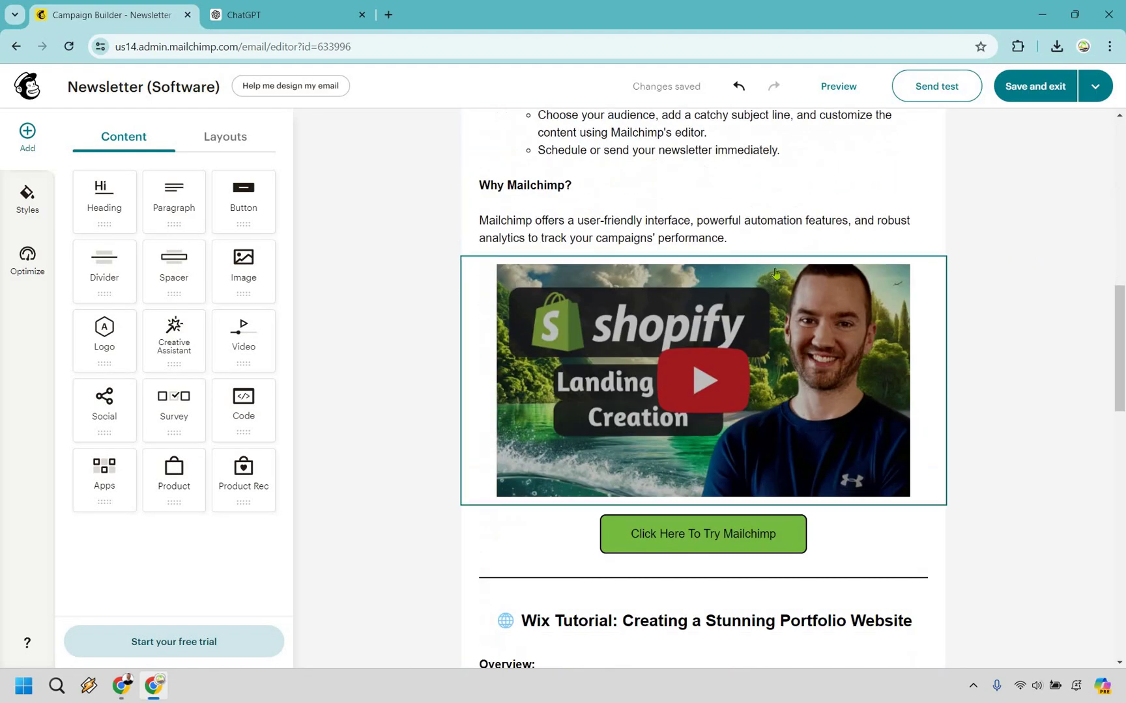
Step: Start linking 'Follow our step-by-step tutorial', but clear the wrongly pasted address and close the link settings
scroll(772, 294, "up", 3)
scroll(769, 301, "down", 8)
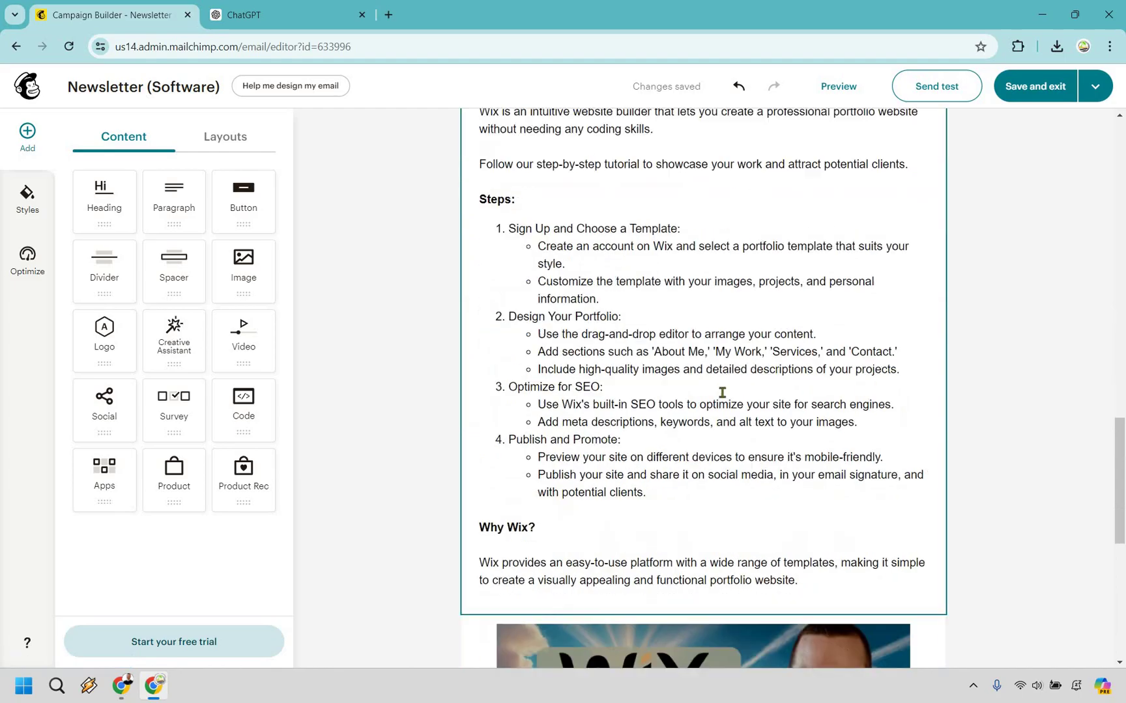
scroll(721, 394, "up", 7)
scroll(617, 254, "down", 7)
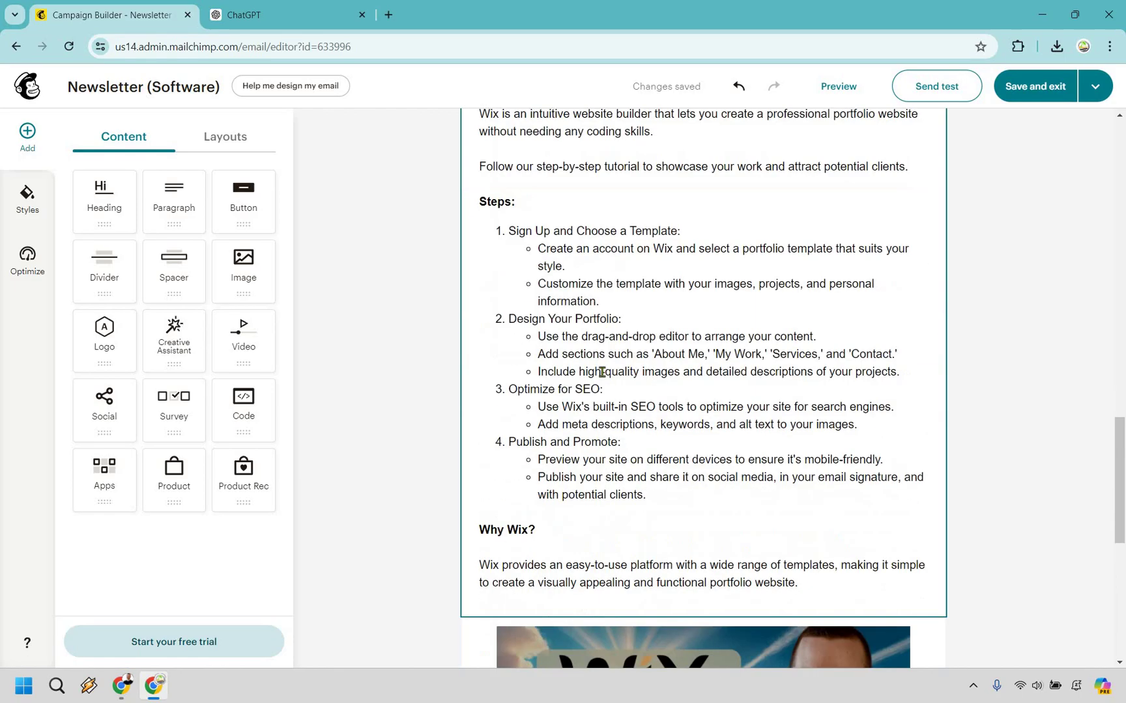
scroll(640, 384, "up", 3)
left_click(592, 384)
left_click_drag(639, 385, 483, 383)
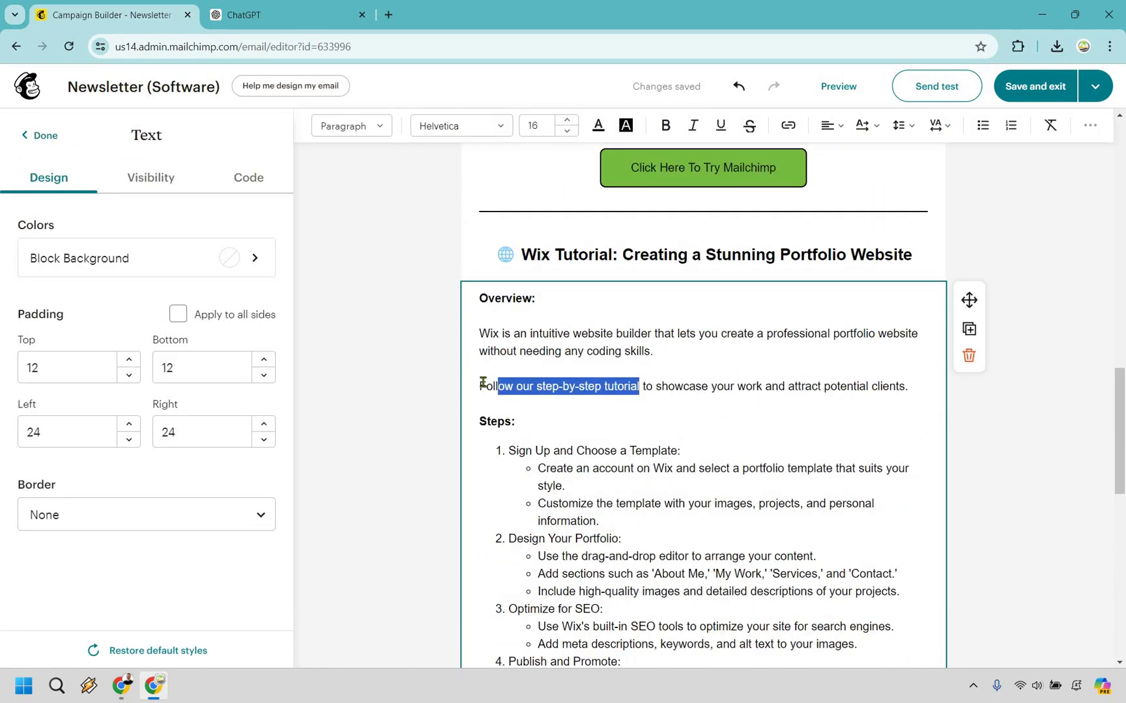
left_click(796, 124)
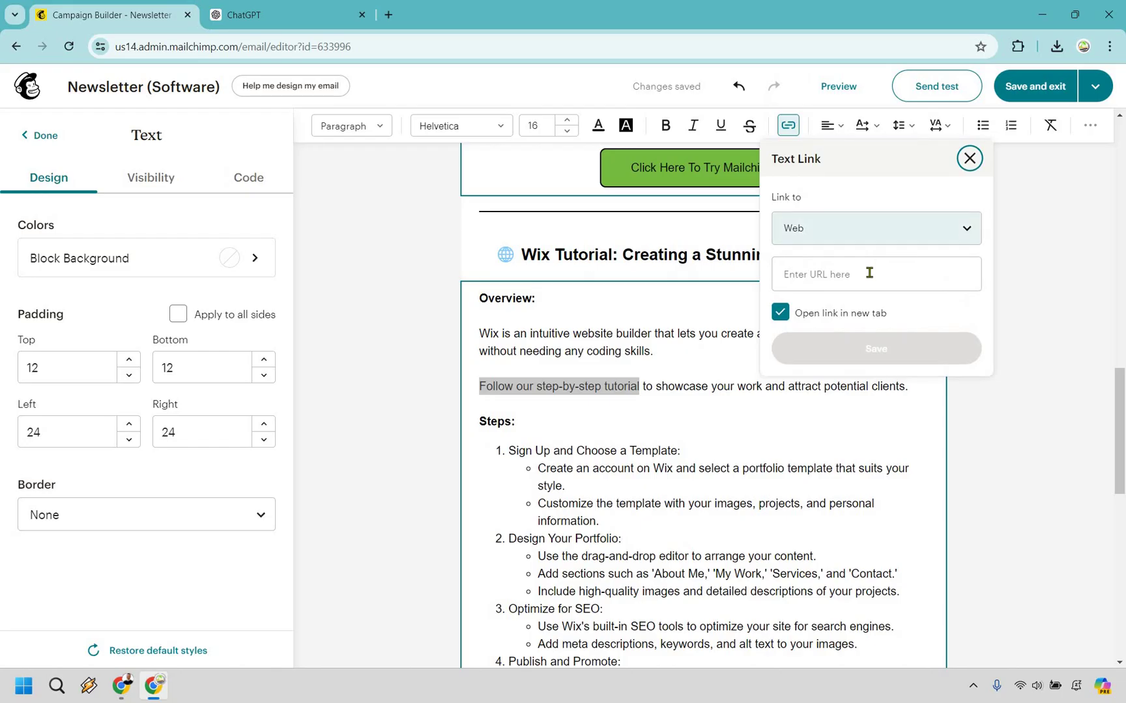
left_click(869, 274)
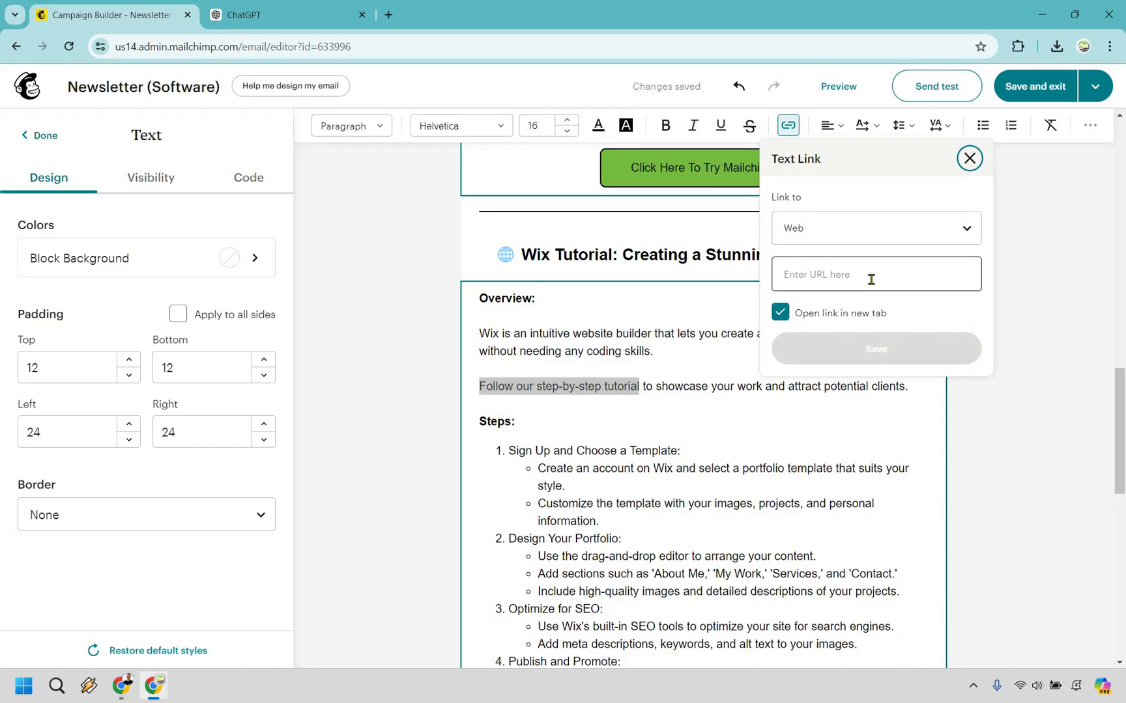
key("ctrl+v")
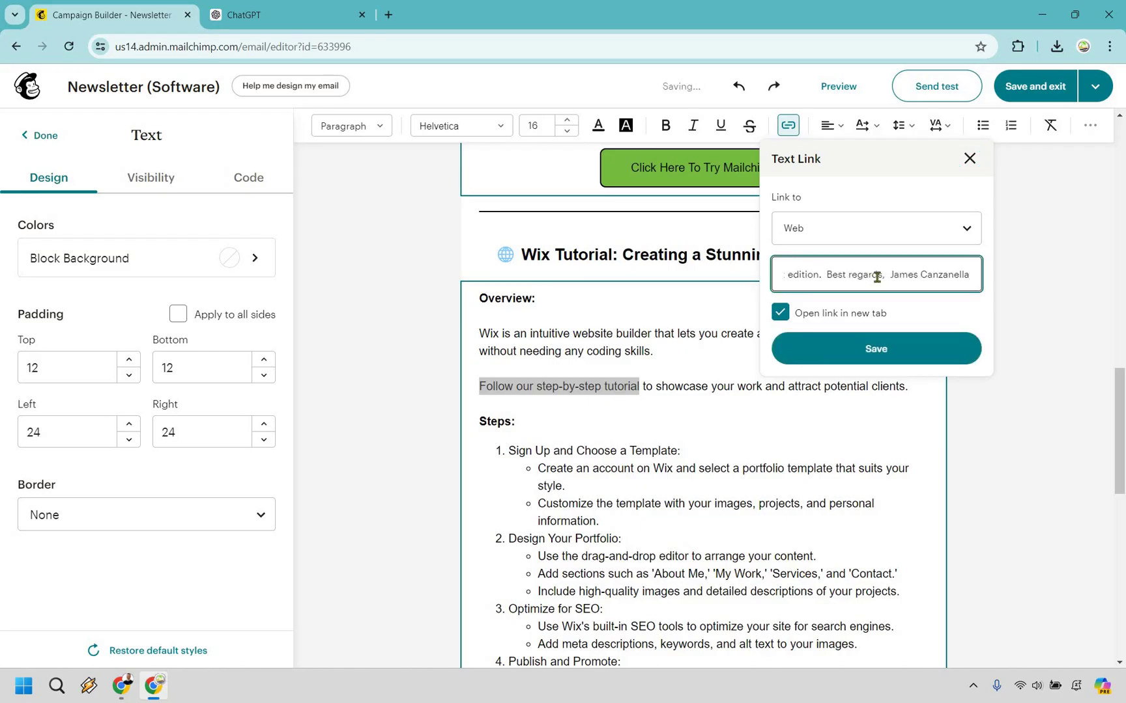
double_click(877, 277)
key("ctrl+a")
key("BackSpace")
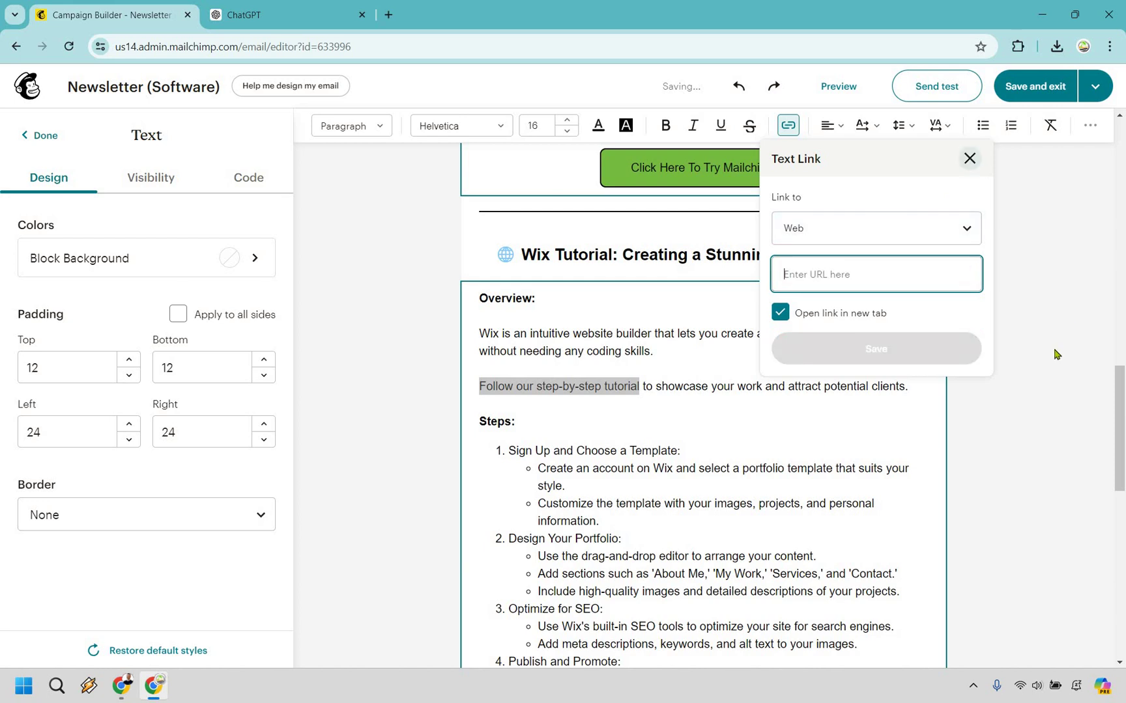
left_click(969, 158)
scroll(779, 467, "down", 5)
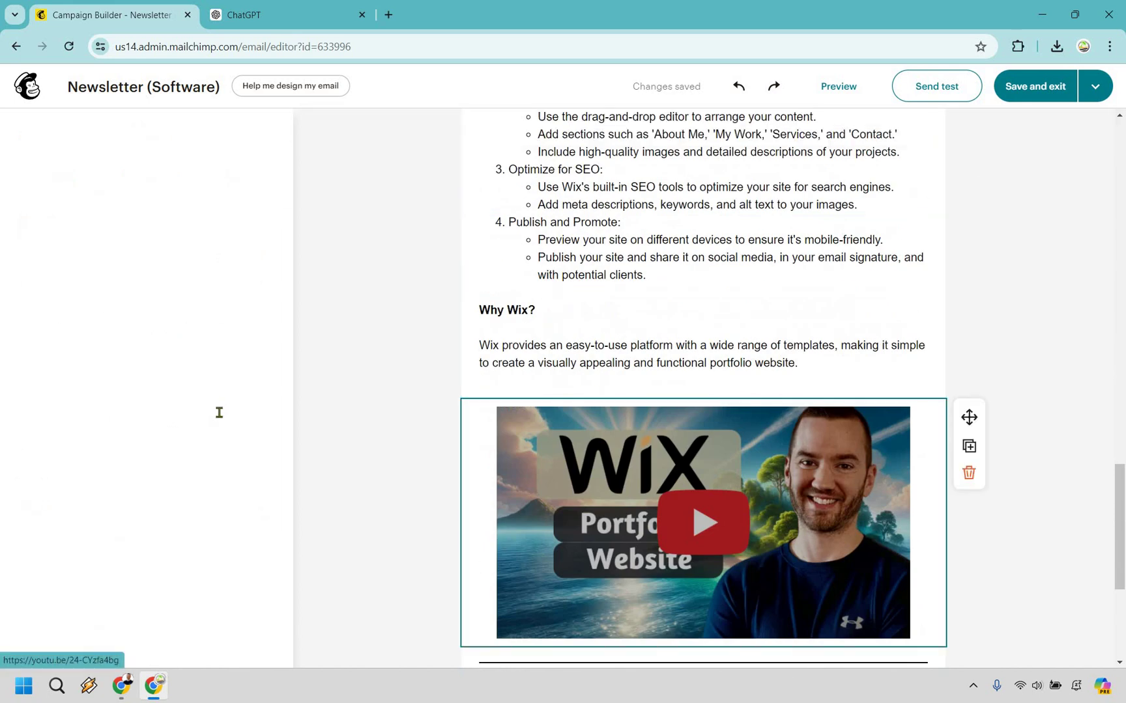
triple_click(247, 417)
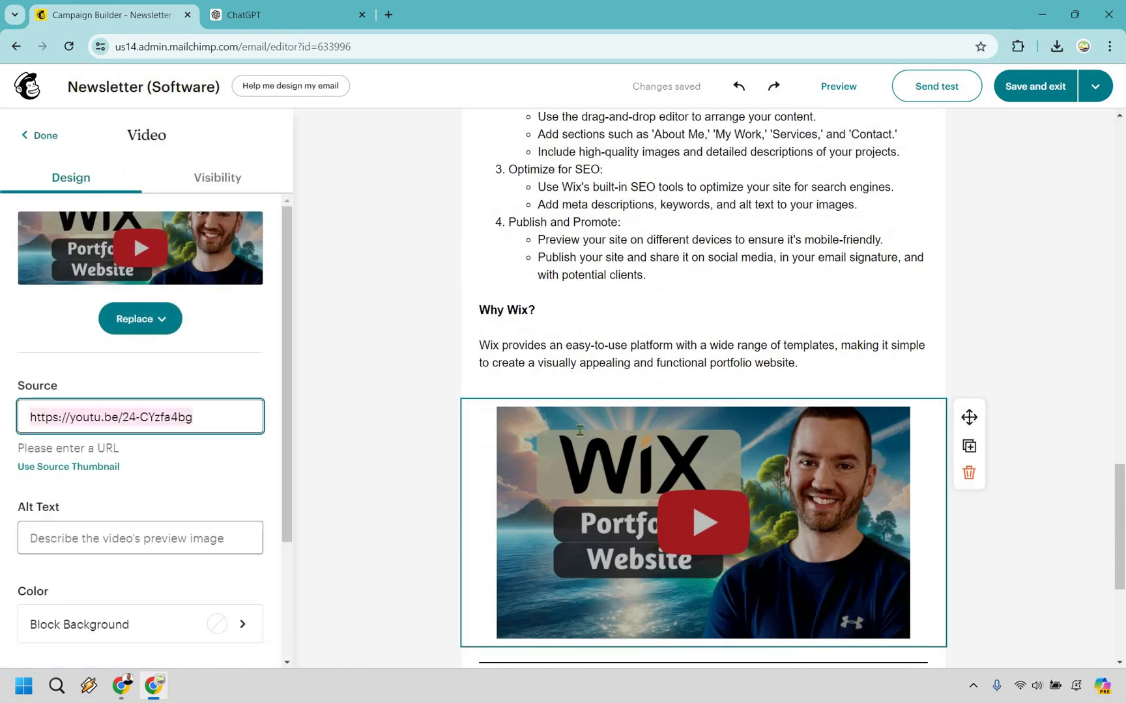
scroll(579, 430, "up", 5)
left_click(639, 386)
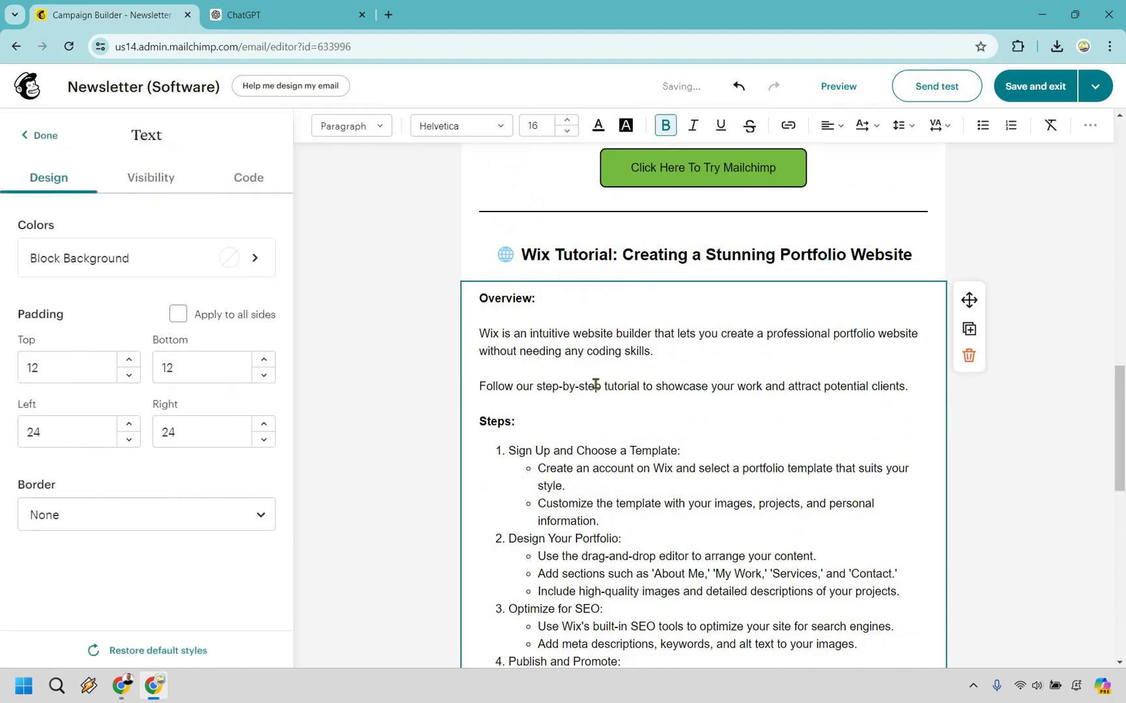
mouse_move(499, 385)
left_mouse_down()
mouse_move(479, 385)
mouse_move(492, 380)
left_mouse_up()
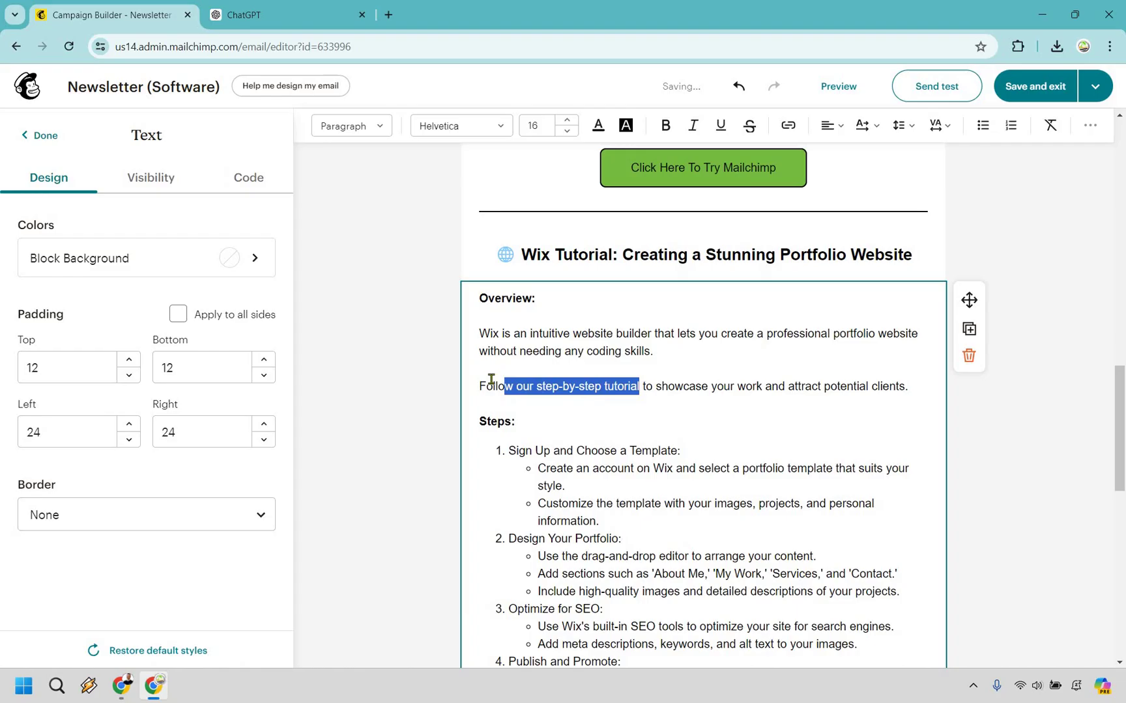
left_click(788, 125)
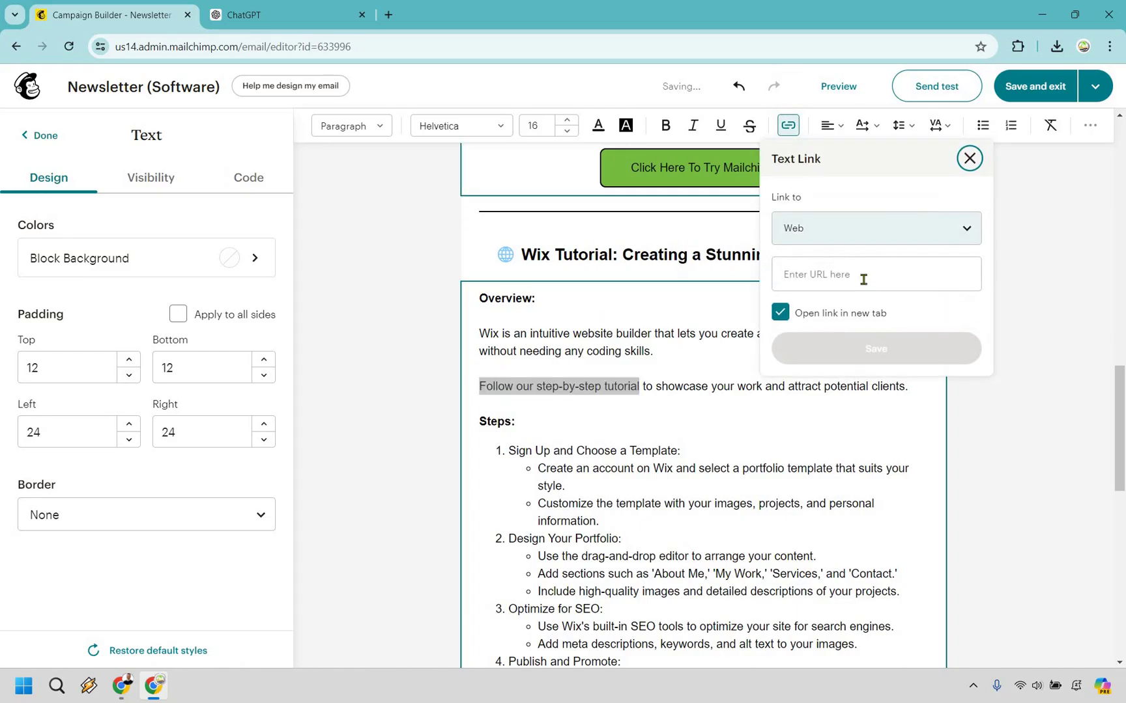
key("ctrl+v")
left_click(937, 350)
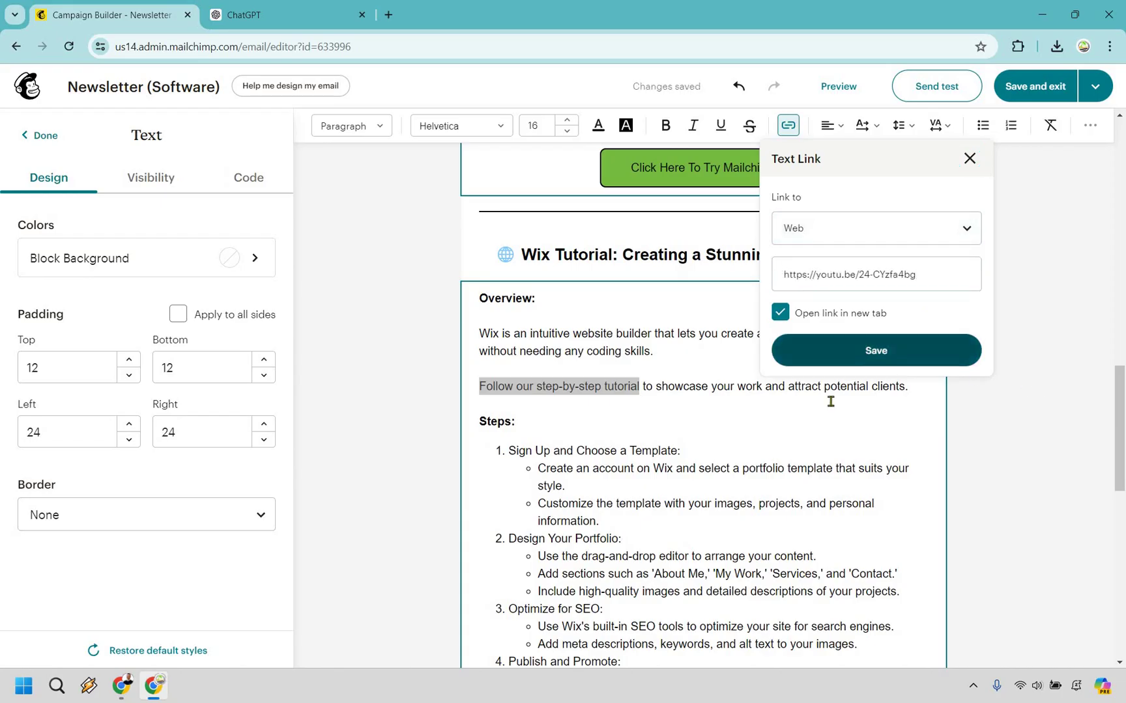
key("Escape")
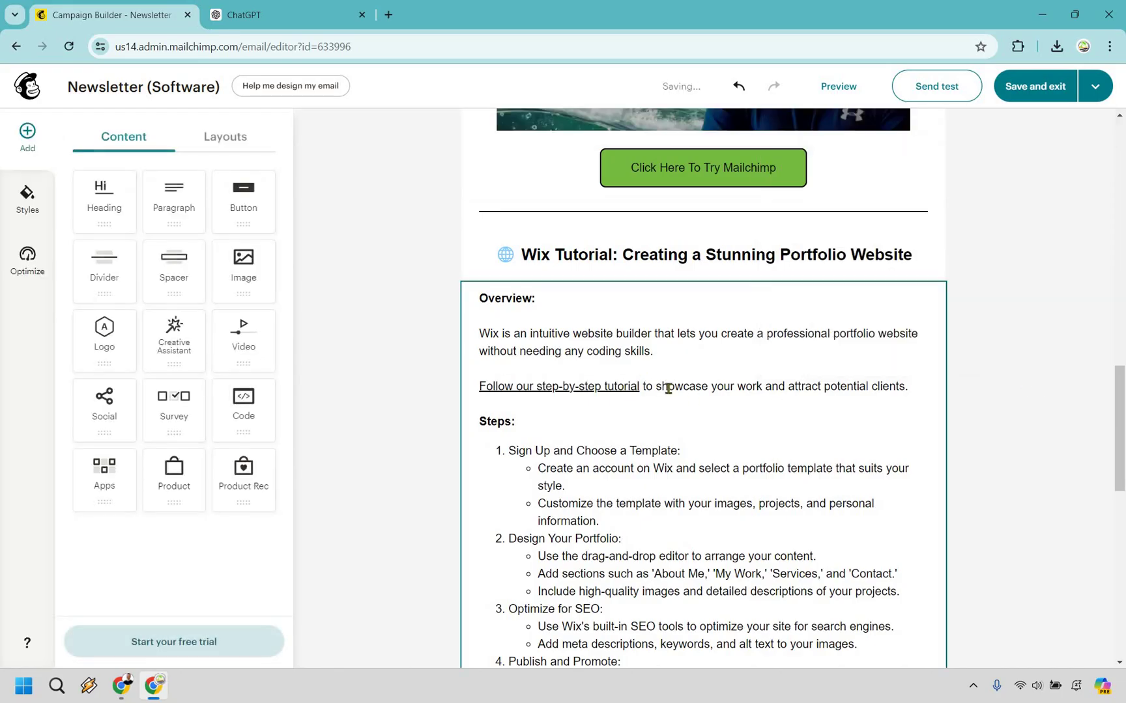
Step: Apply a blue Text Color swatch to the 'Follow our step-by-step tutorial' link
left_click(635, 385)
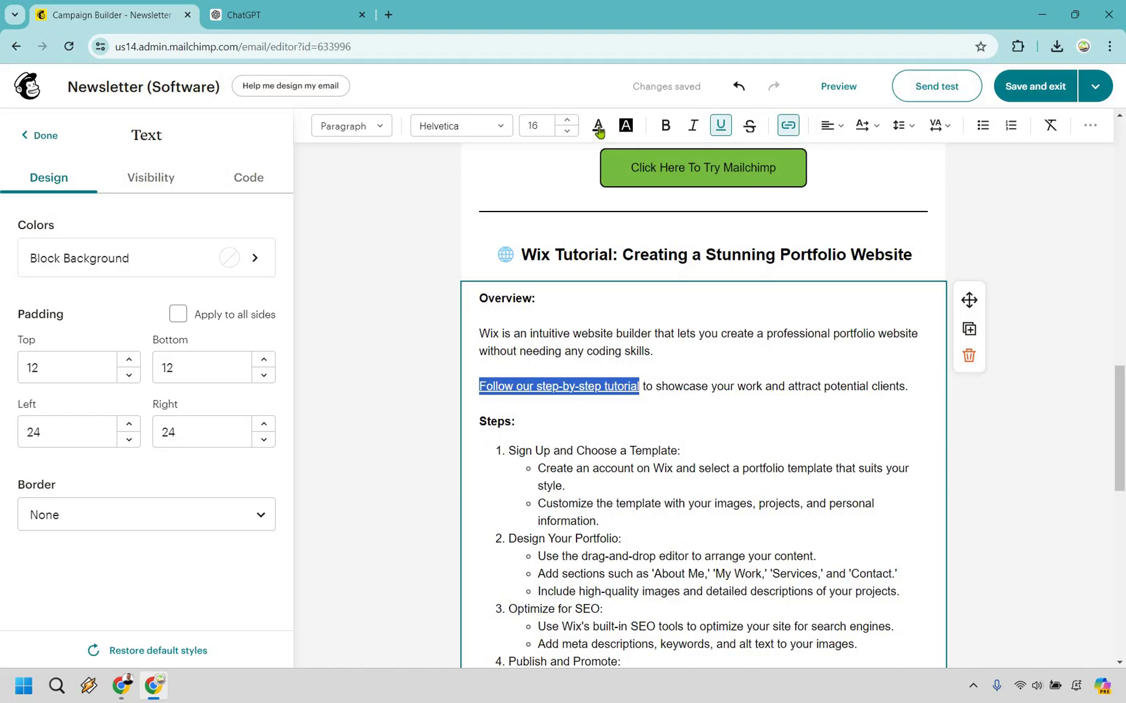
left_click(598, 129)
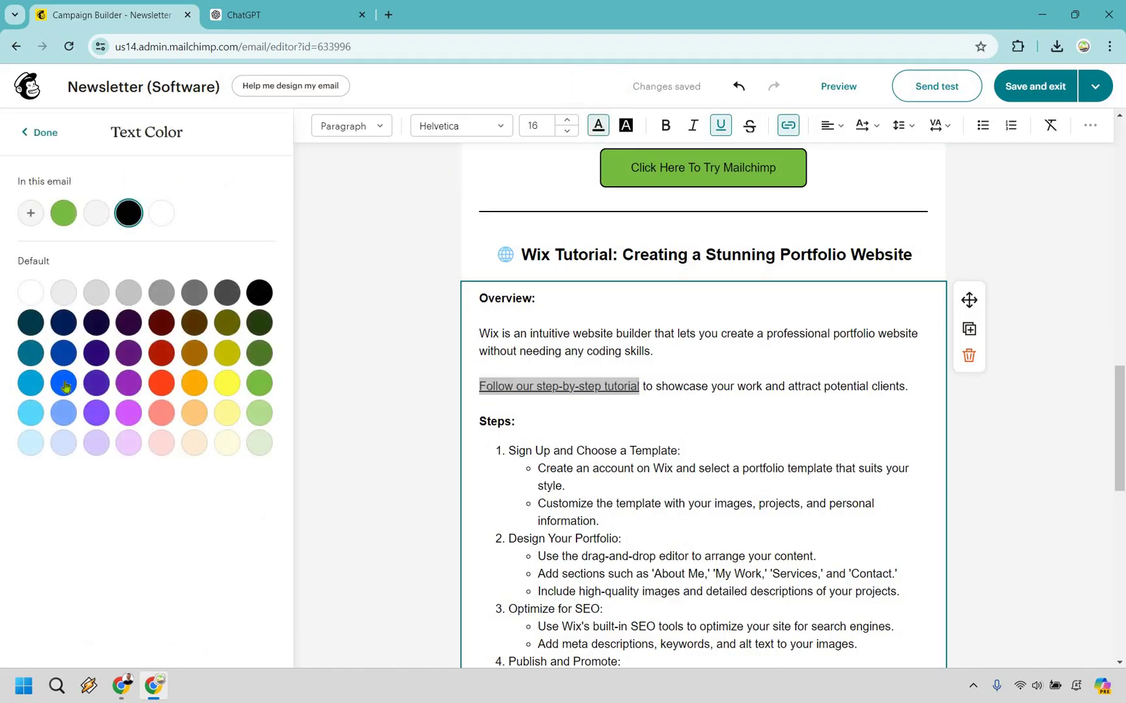
left_click(1086, 397)
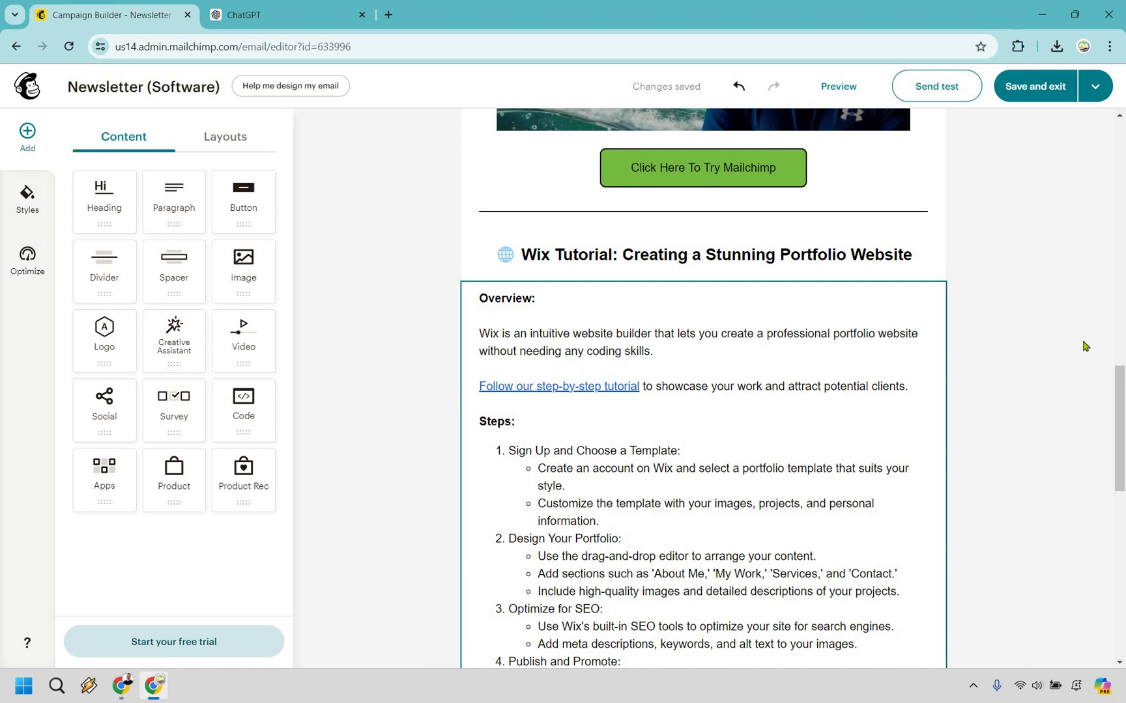
scroll(993, 182, "up", 15)
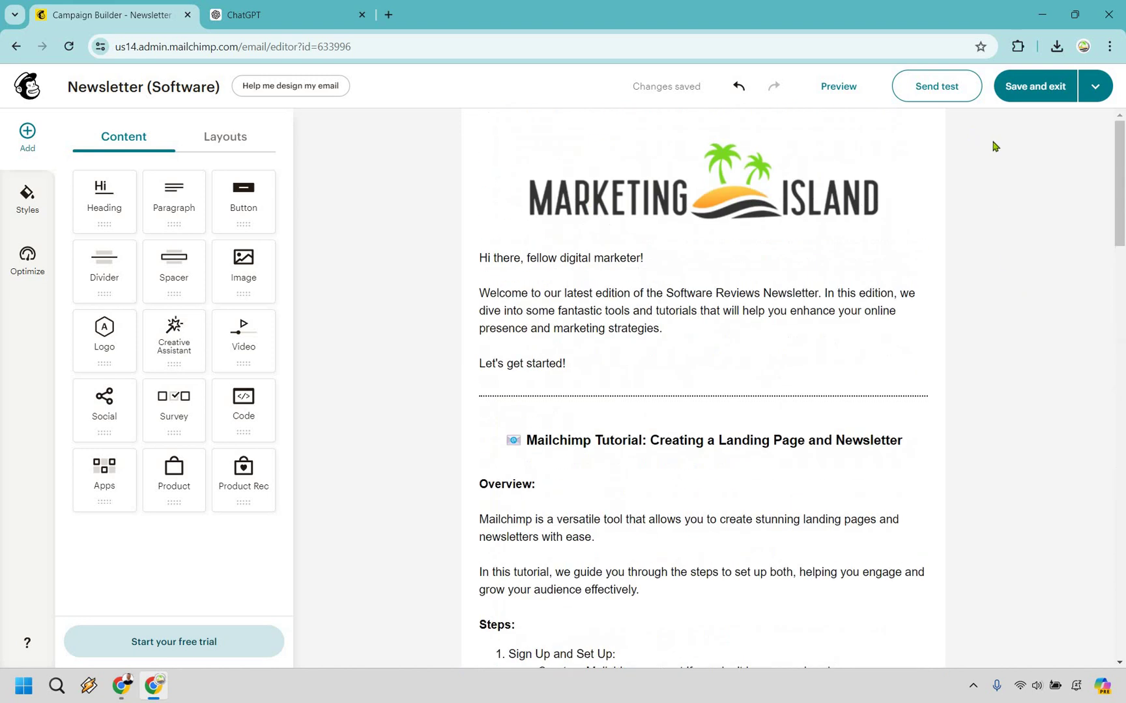
left_click(1094, 87)
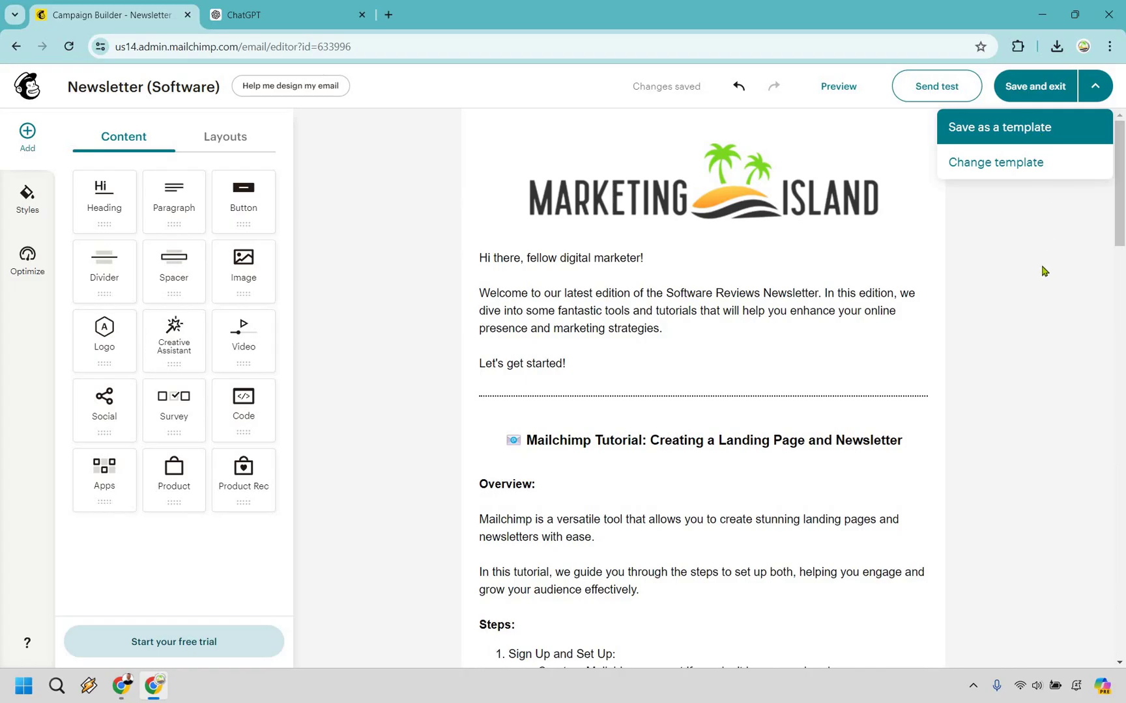
left_click(1105, 89)
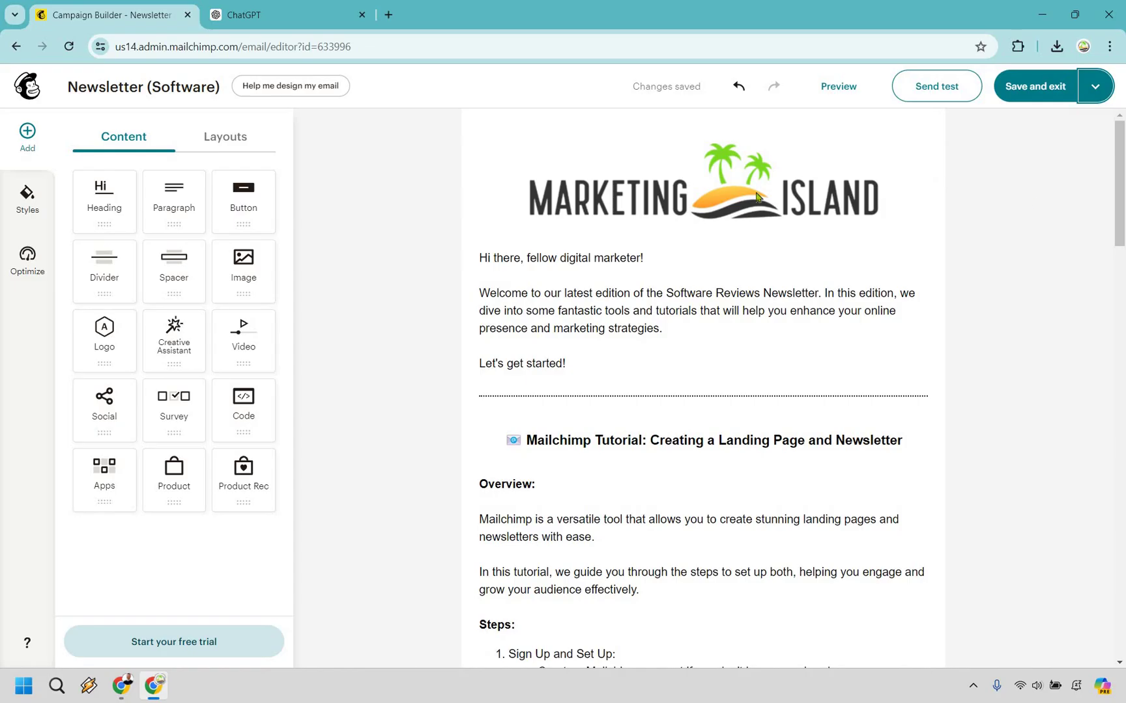
scroll(764, 355, "down", 1)
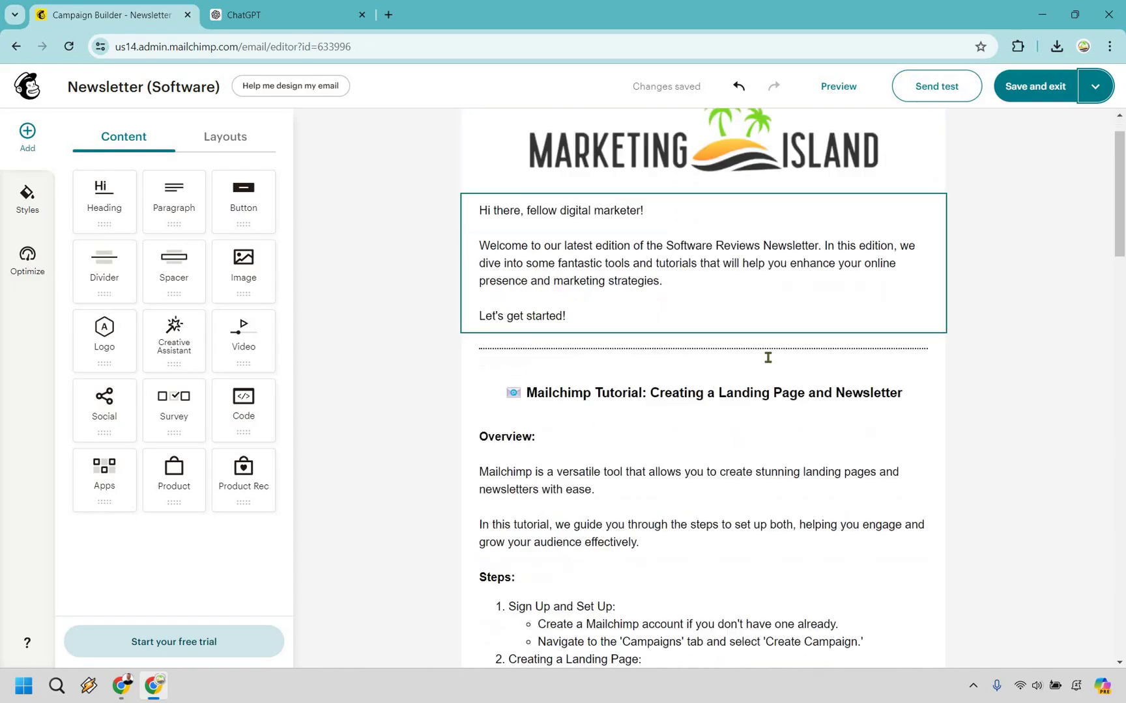
scroll(736, 284, "up", 1)
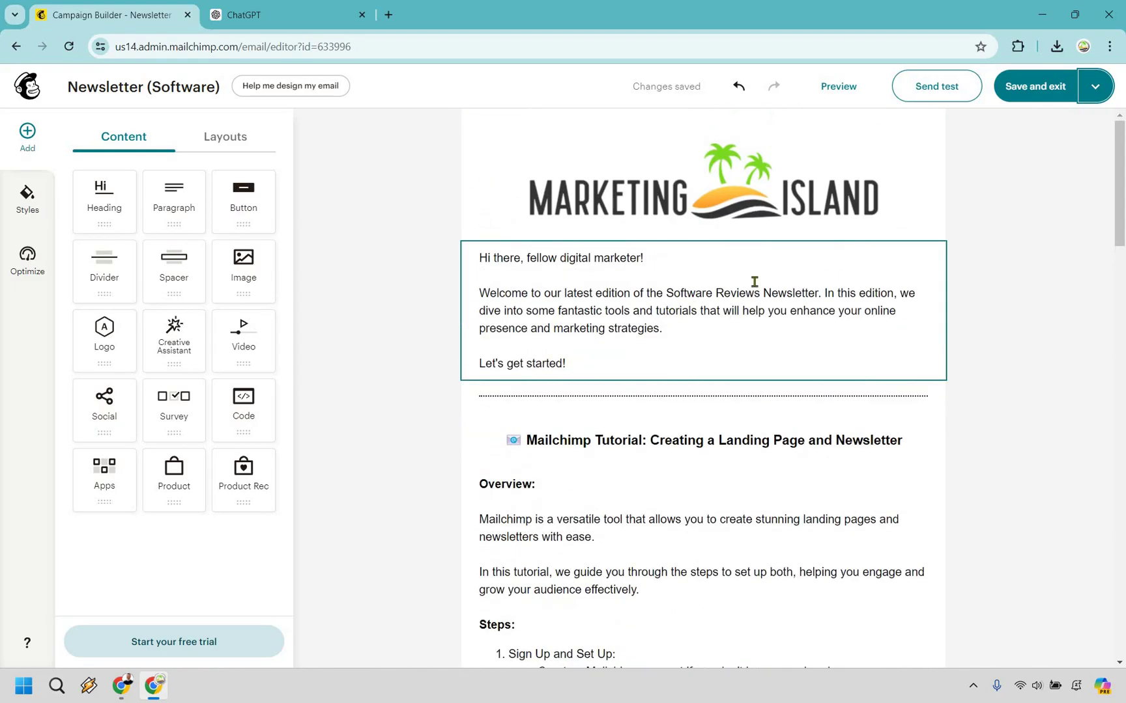
scroll(756, 277, "down", 5)
scroll(760, 273, "down", 19)
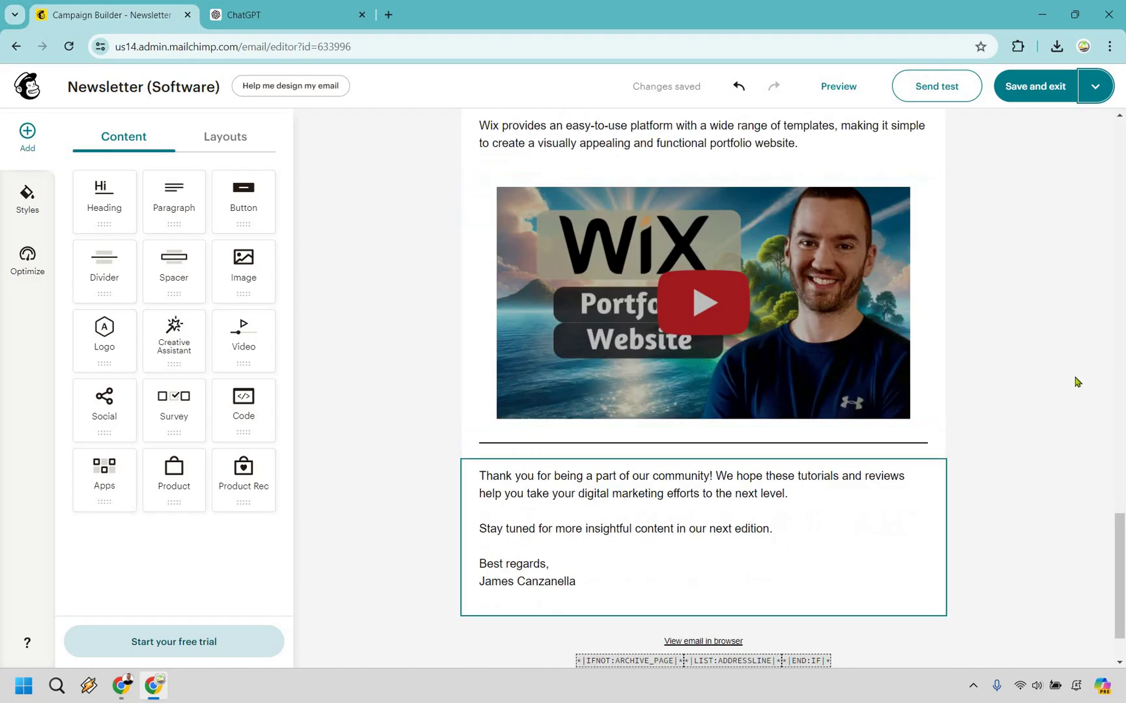
scroll(1076, 382, "up", 20)
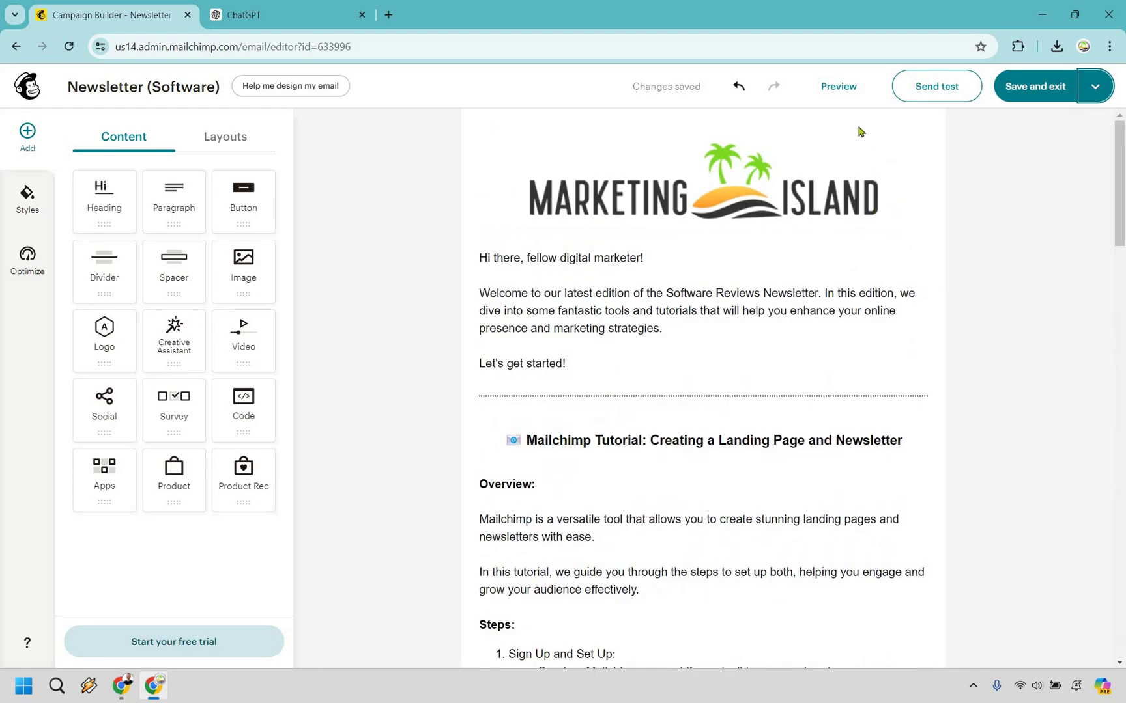
left_click(849, 89)
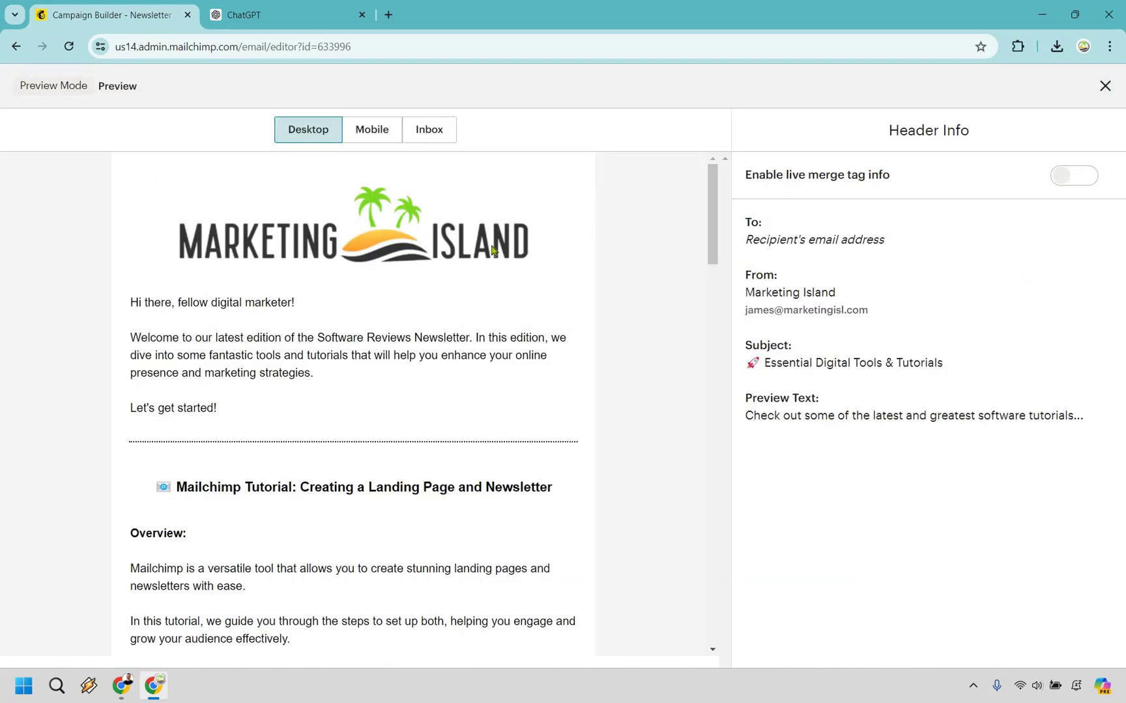
scroll(491, 250, "down", 18)
scroll(492, 250, "down", 6)
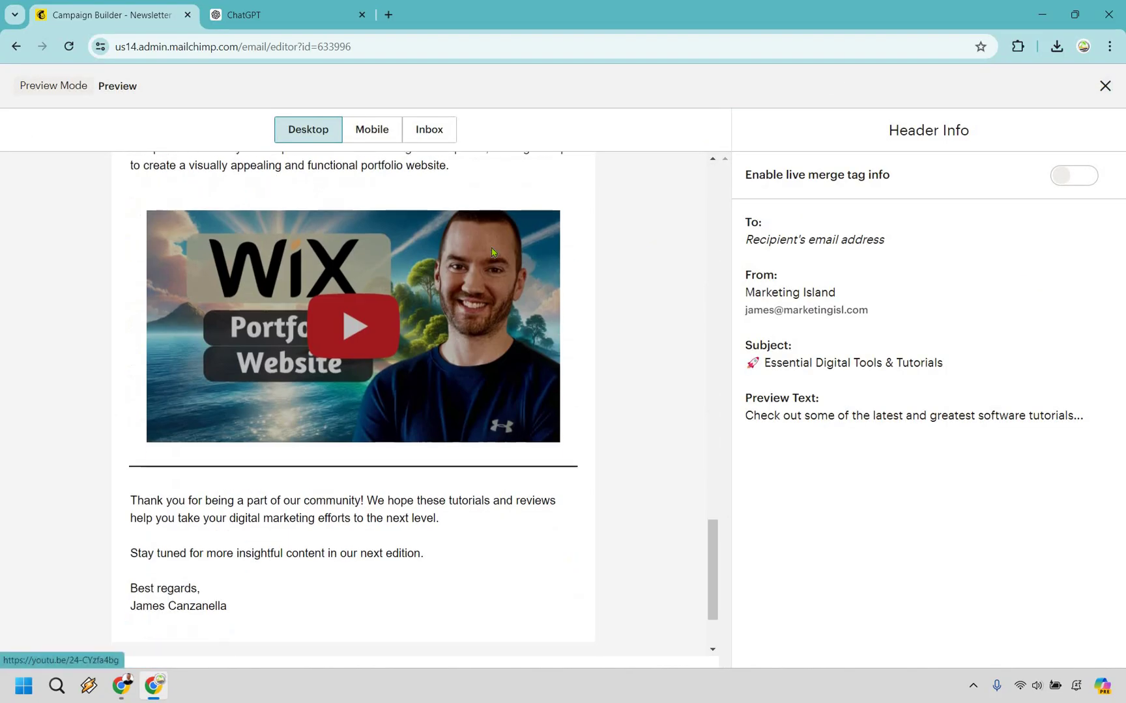
scroll(487, 246, "up", 20)
left_click(386, 136)
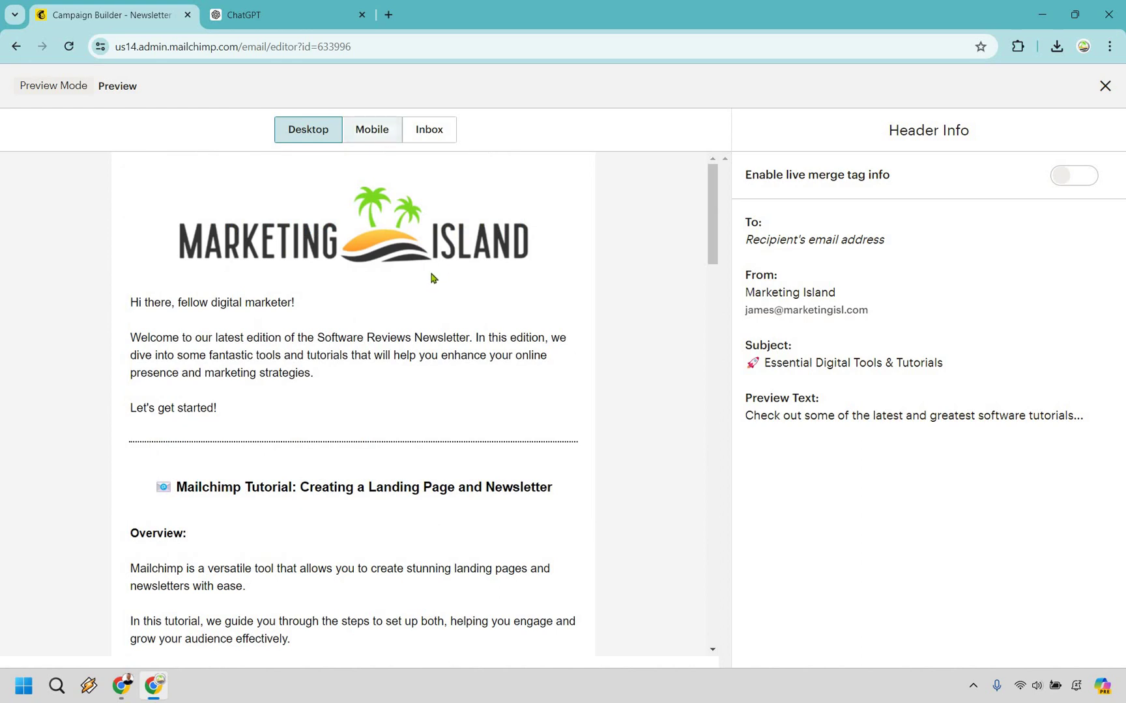
scroll(428, 276, "down", 5)
scroll(427, 276, "down", 15)
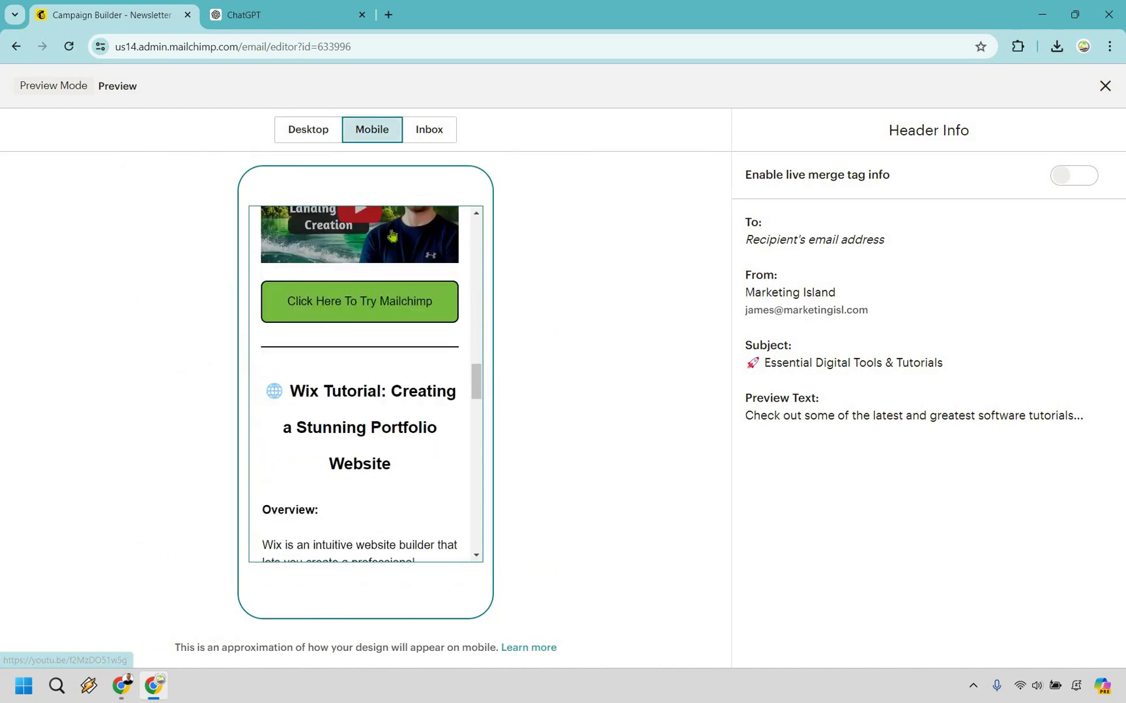
scroll(387, 245, "down", 1)
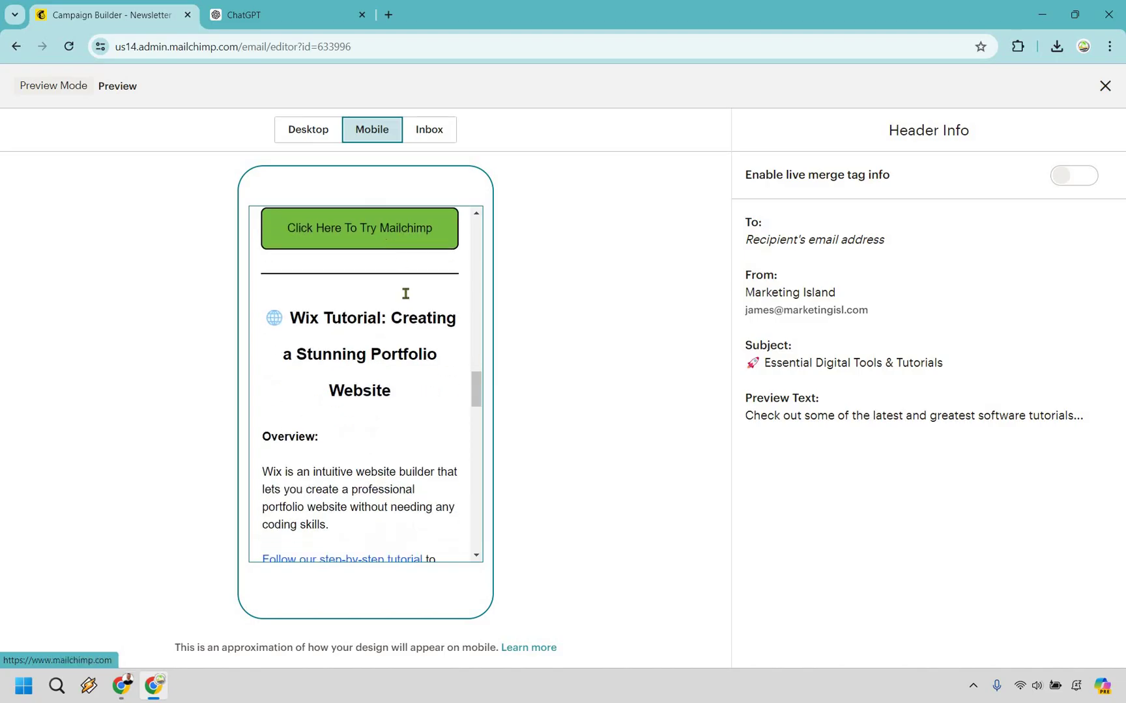
scroll(385, 339, "down", 3)
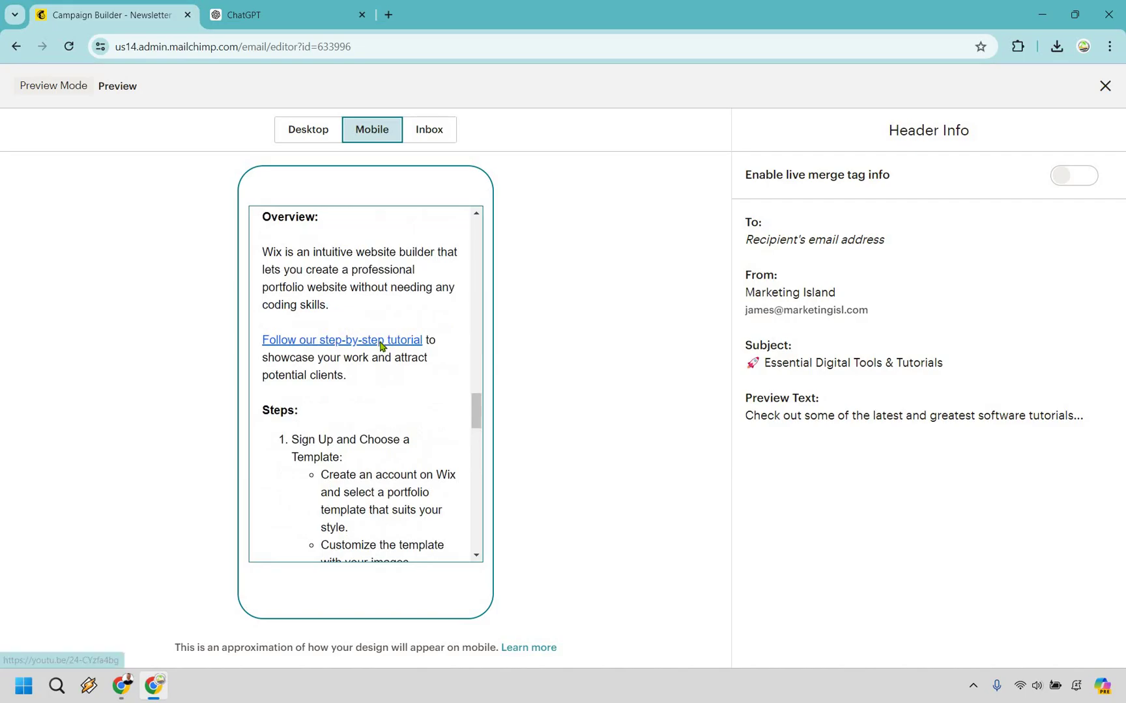
scroll(422, 305, "up", 10)
scroll(423, 305, "up", 5)
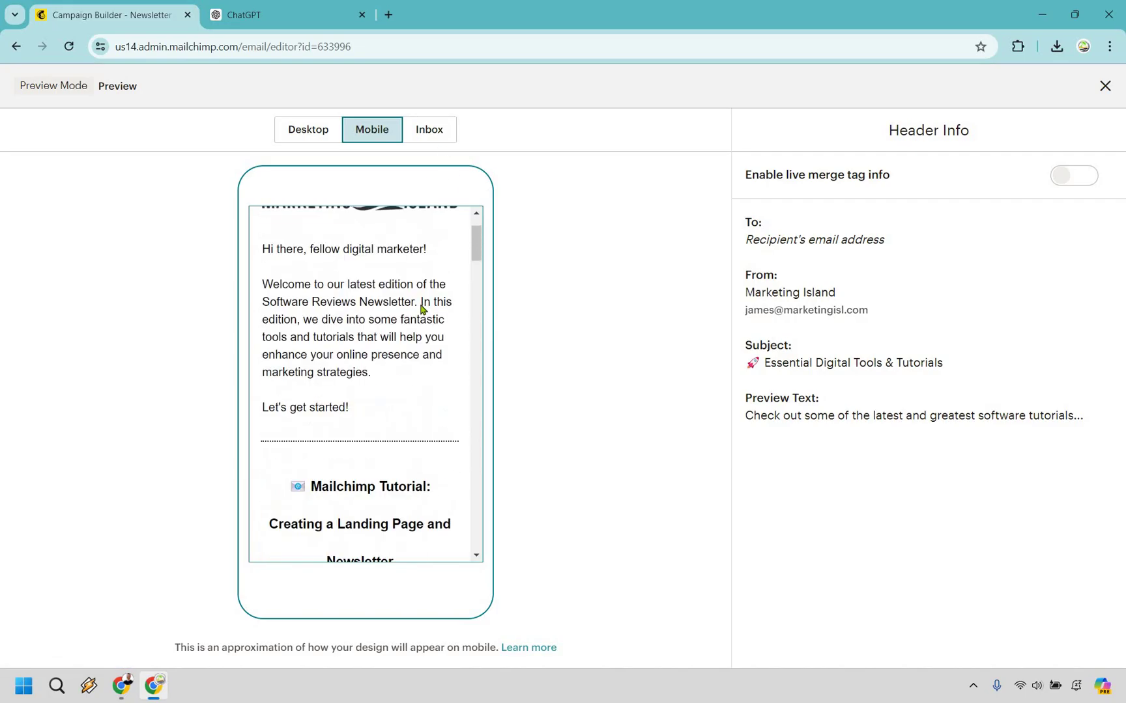
left_click(312, 138)
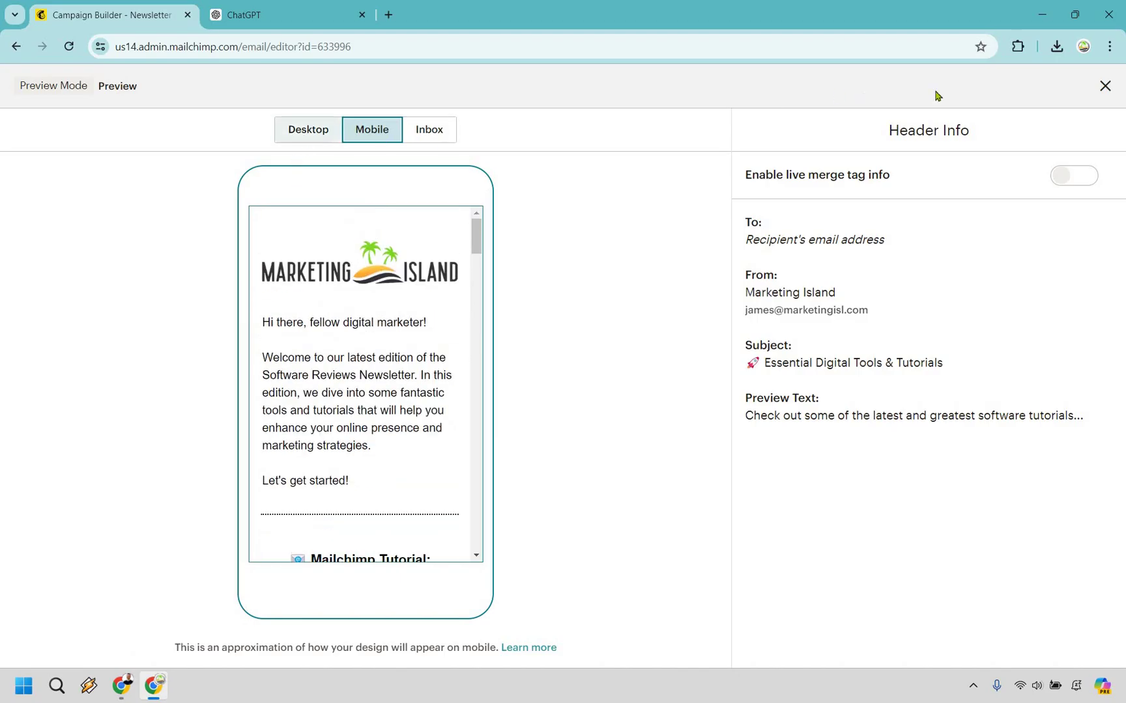
left_click(1105, 86)
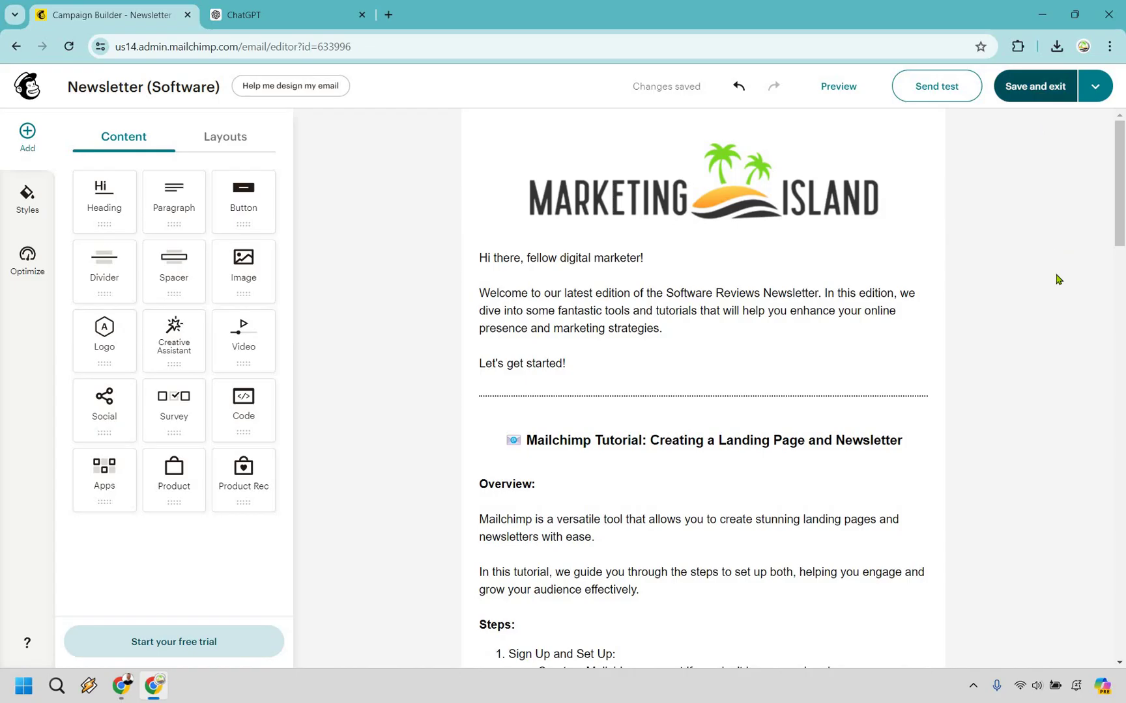
Step: Save and exit the newsletter editor, then review the Settings & Tracking checkboxes without changing them
left_click(1035, 86)
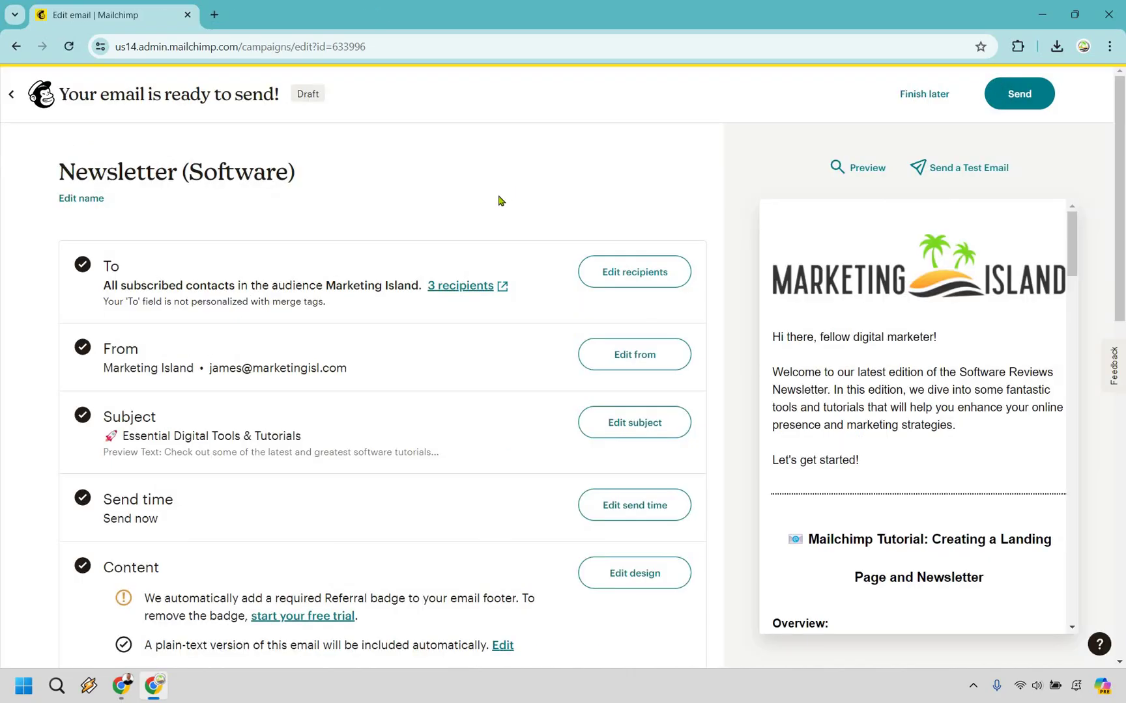
scroll(500, 200, "down", 10)
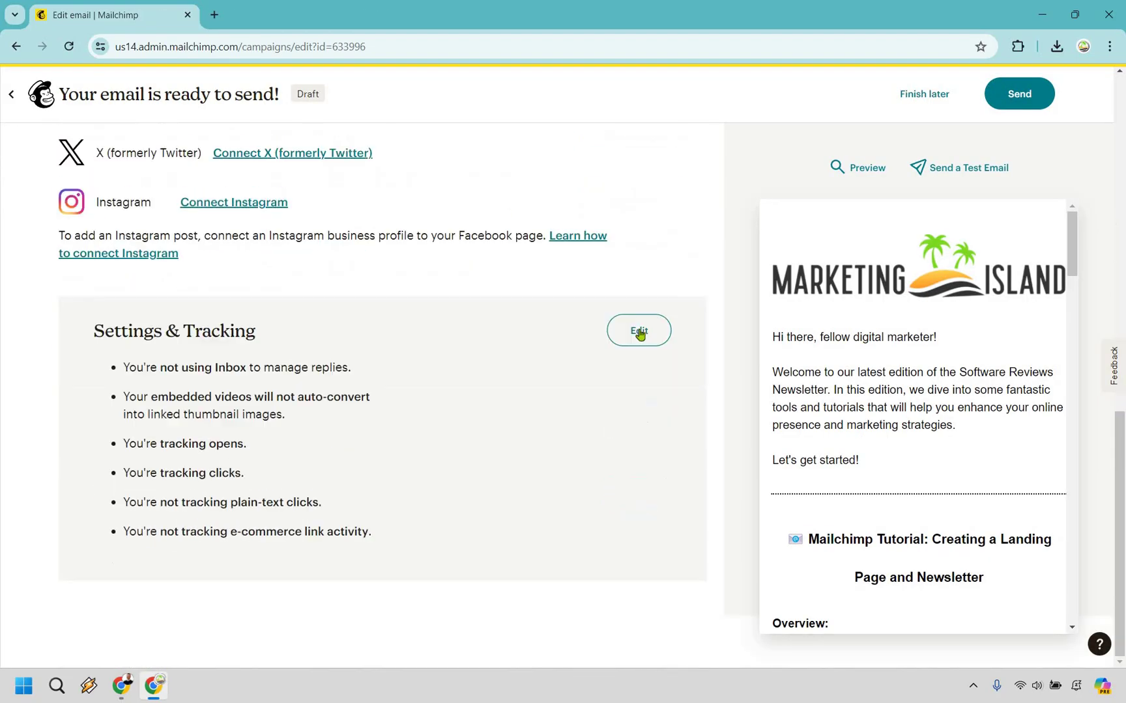
left_click(636, 331)
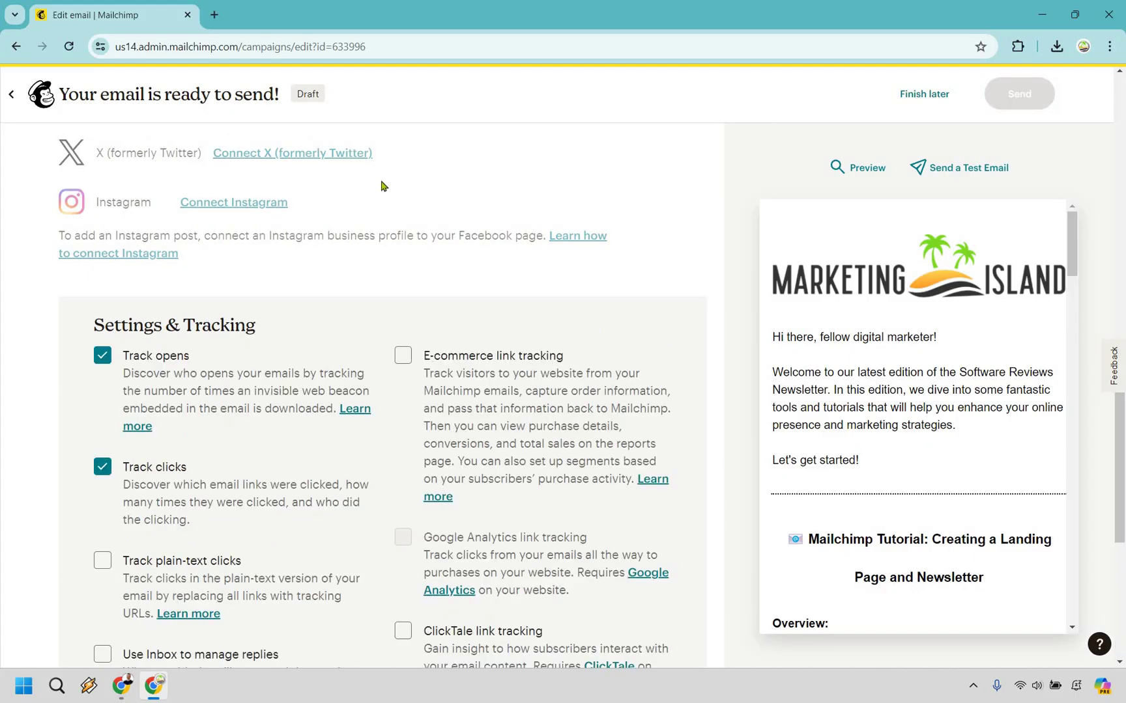
scroll(138, 225, "down", 2)
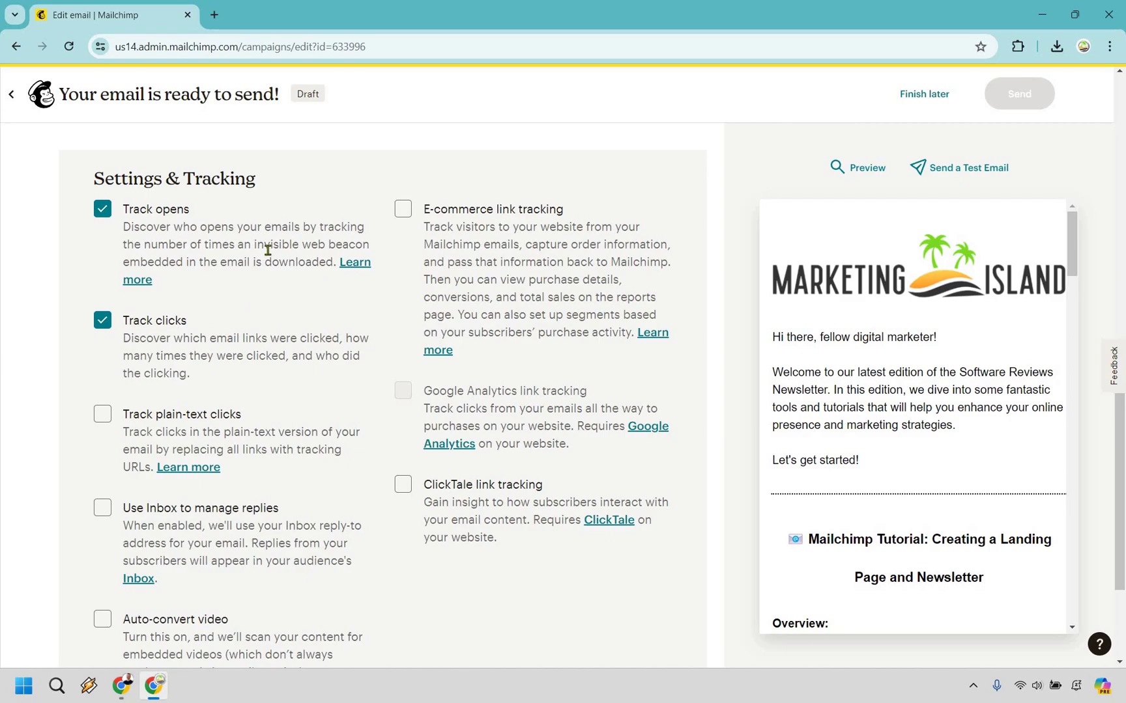
scroll(258, 278, "down", 1)
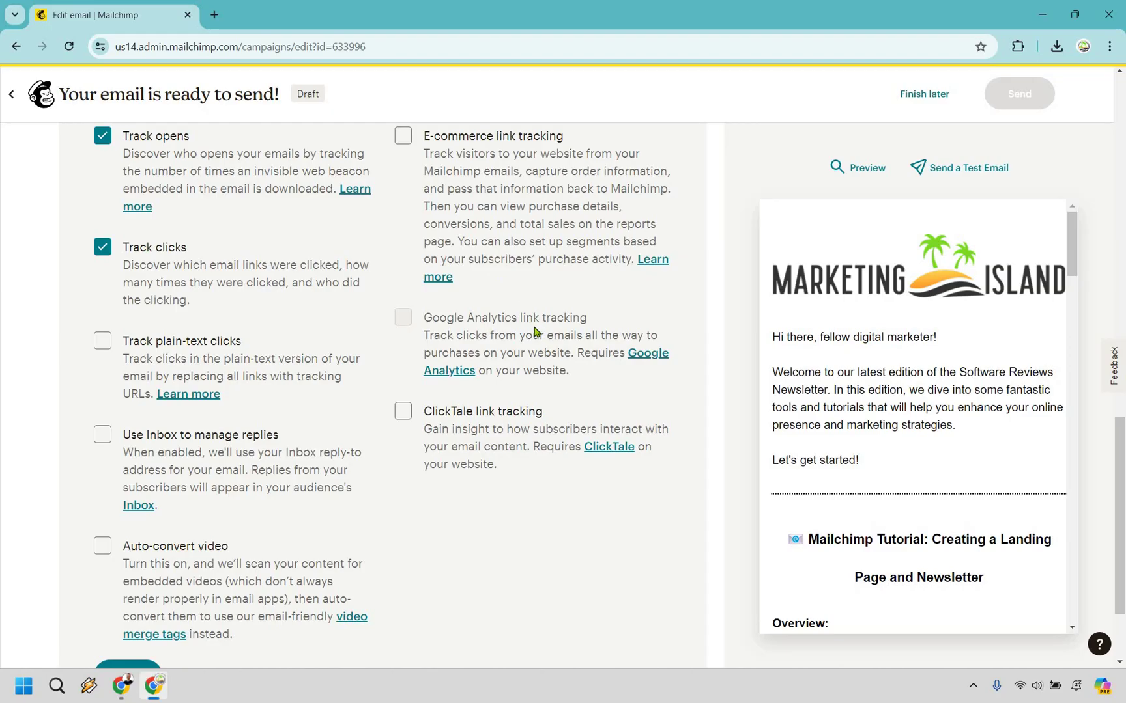
scroll(535, 332, "down", 1)
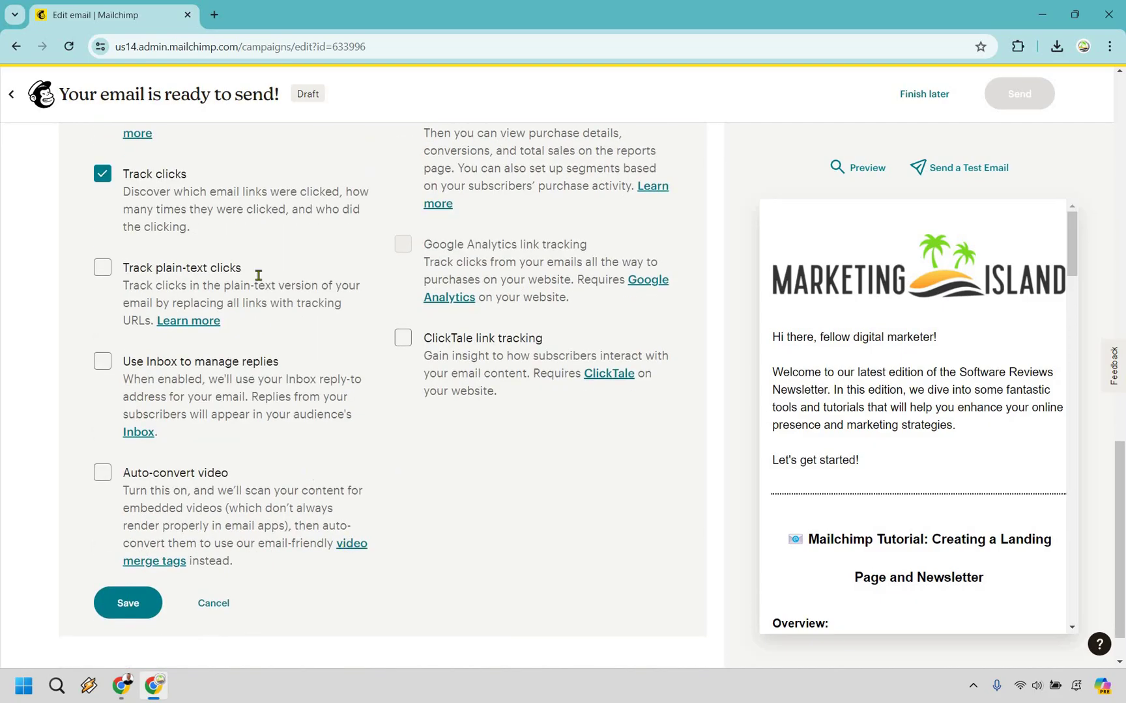
scroll(235, 254, "up", 2)
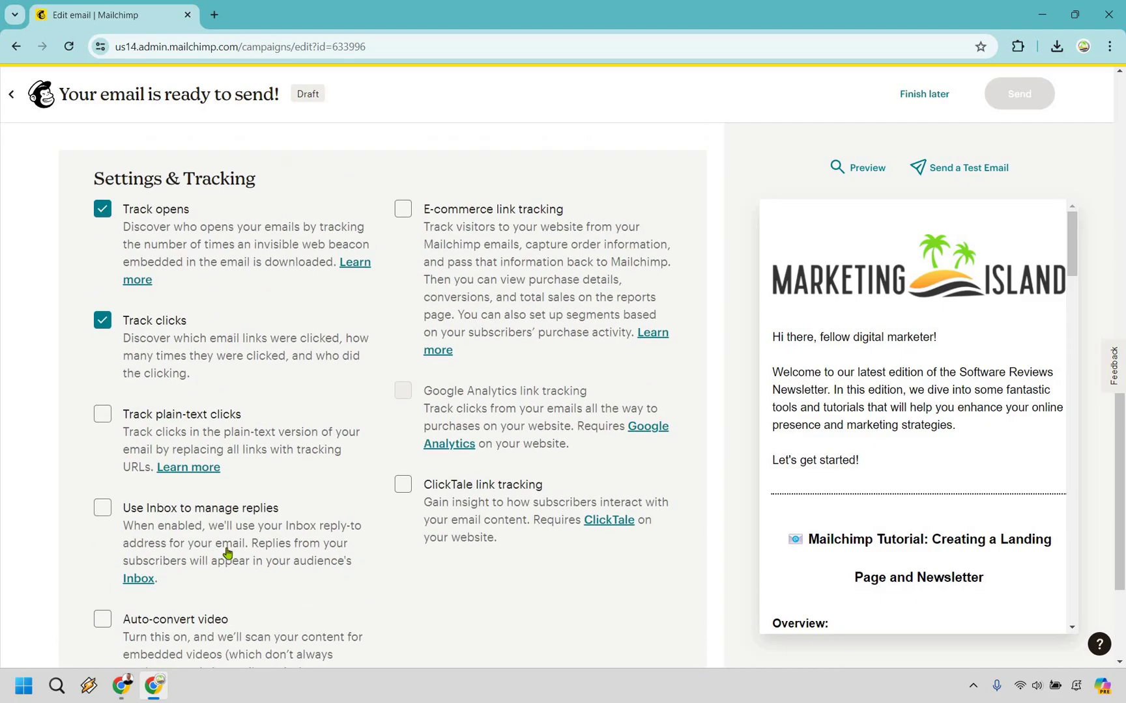
scroll(226, 551, "down", 3)
scroll(658, 281, "up", 10)
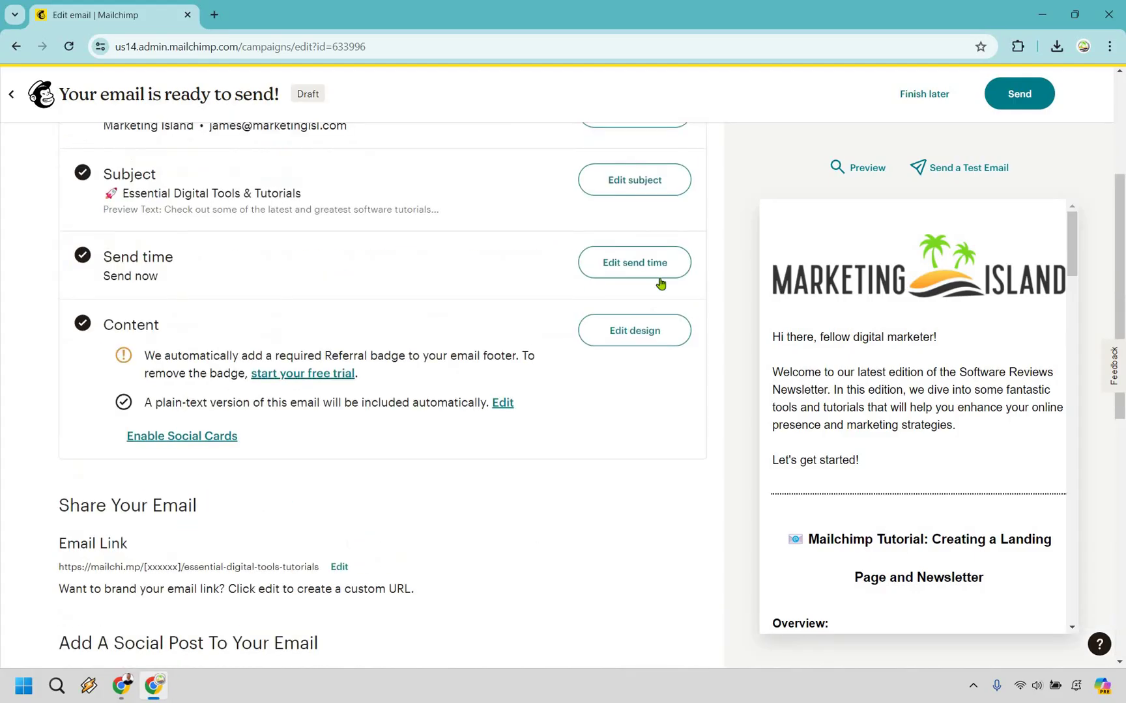